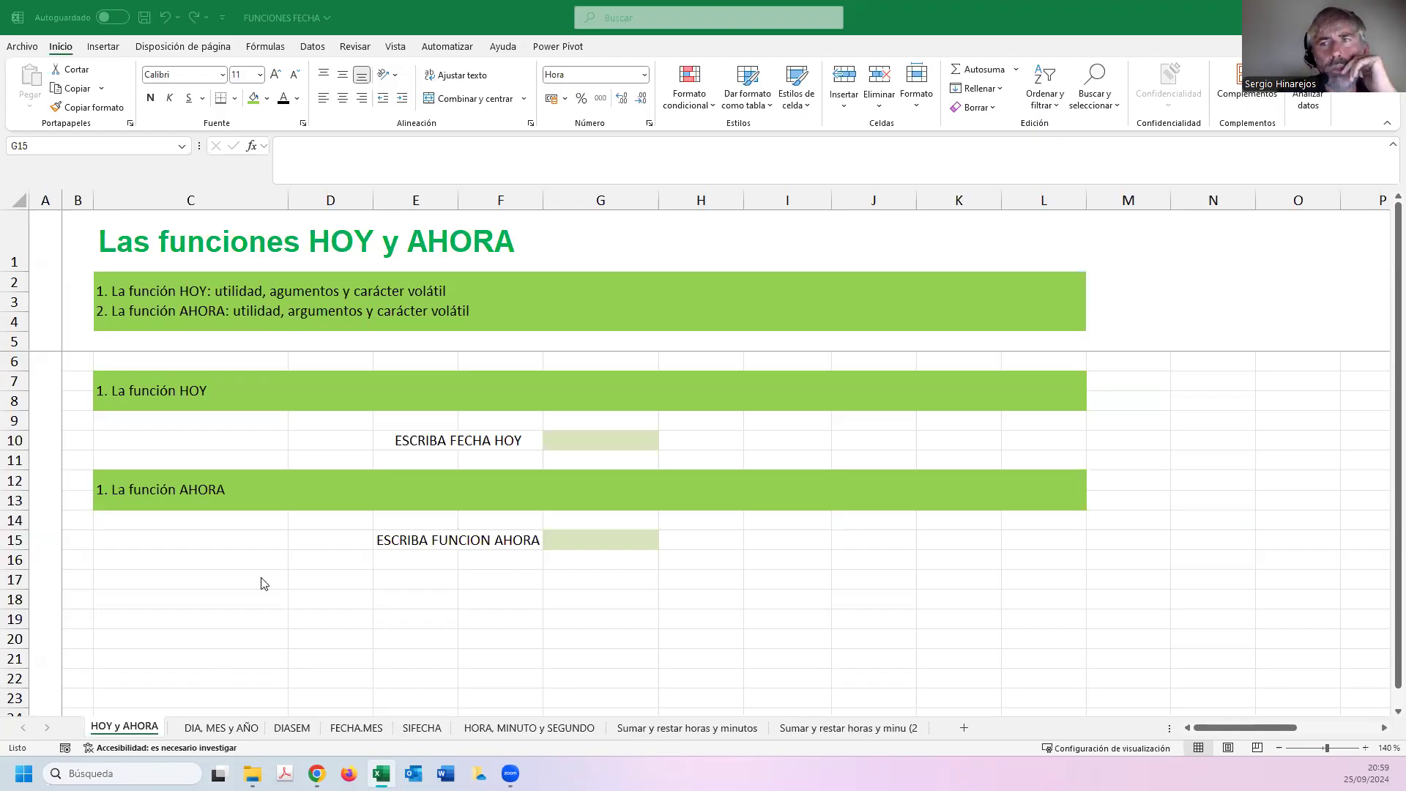
# Enter the formula =HOY() in cell G10, beside the ESCRIBA FECHA HOY label.
pyautogui.click(585, 437)
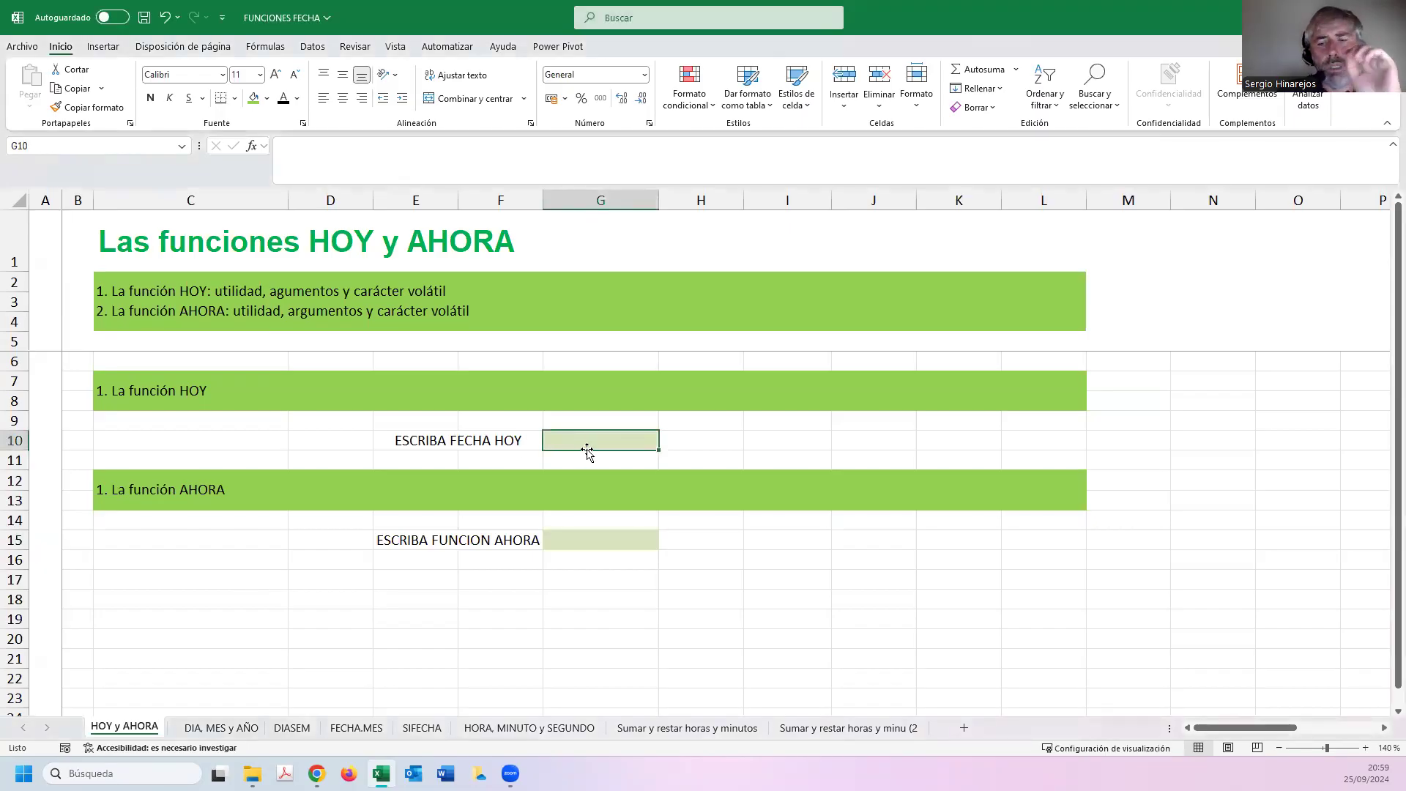
pyautogui.write('=')
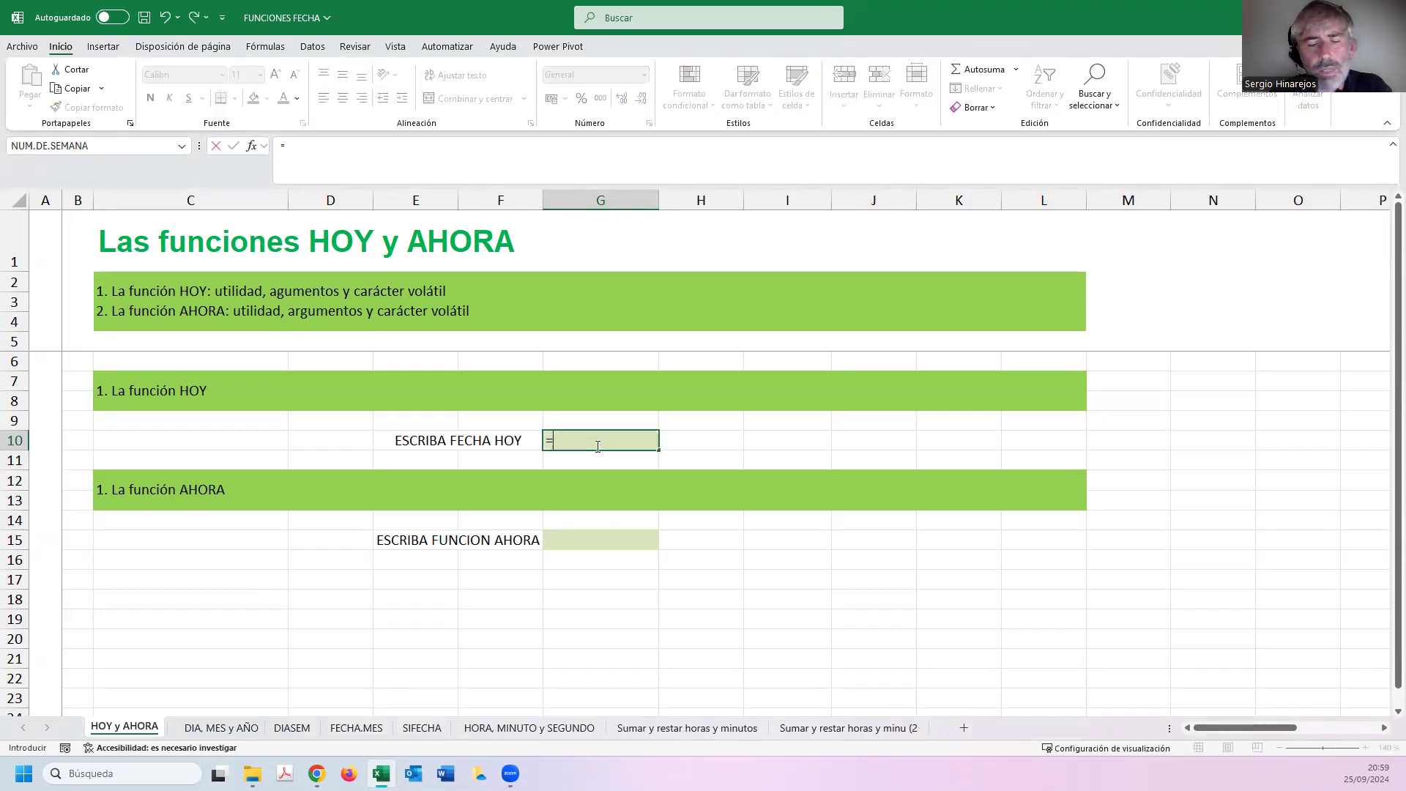
pyautogui.write('hoy()')
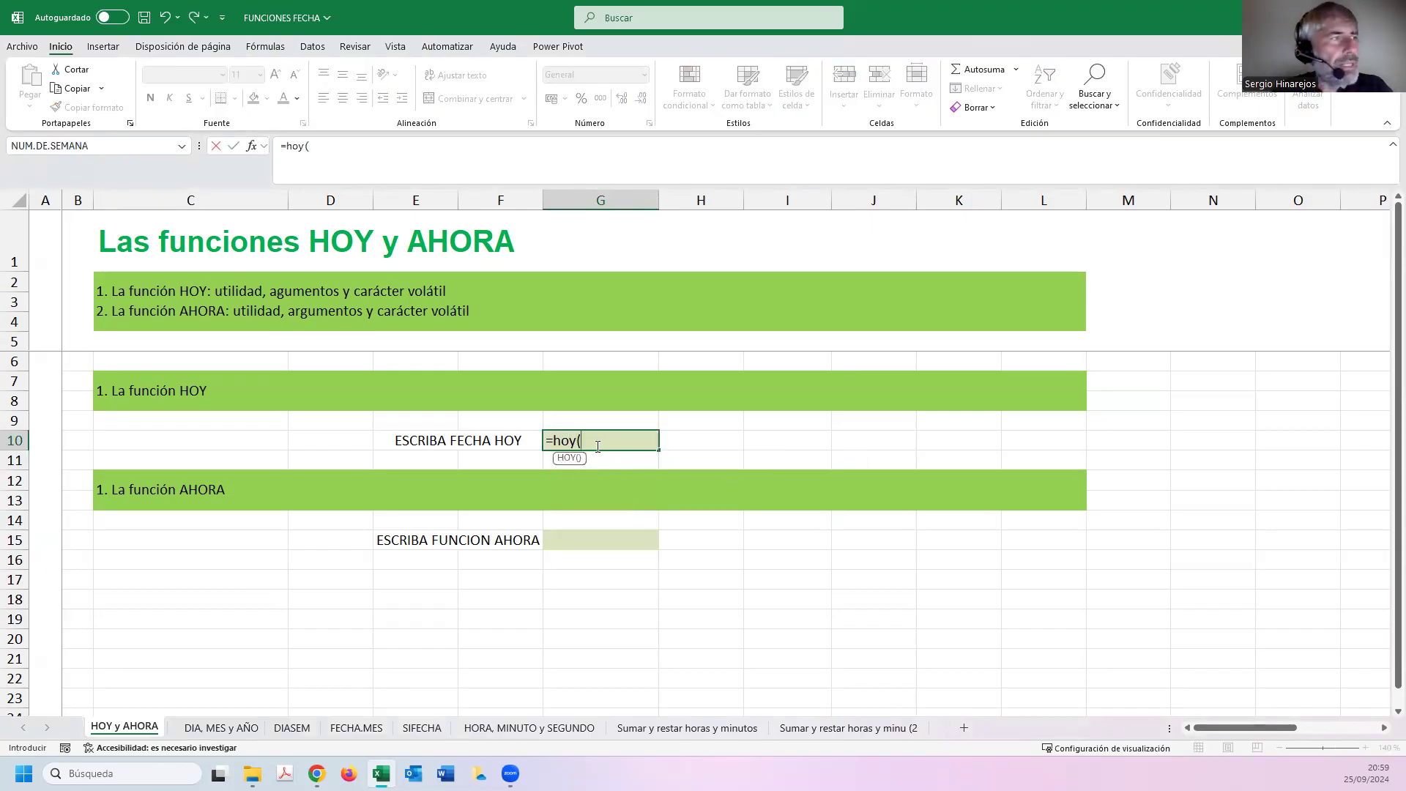
pyautogui.click(557, 441)
pyautogui.press('Delete')
pyautogui.press('Delete')
pyautogui.press('Delete')
pyautogui.write('H')
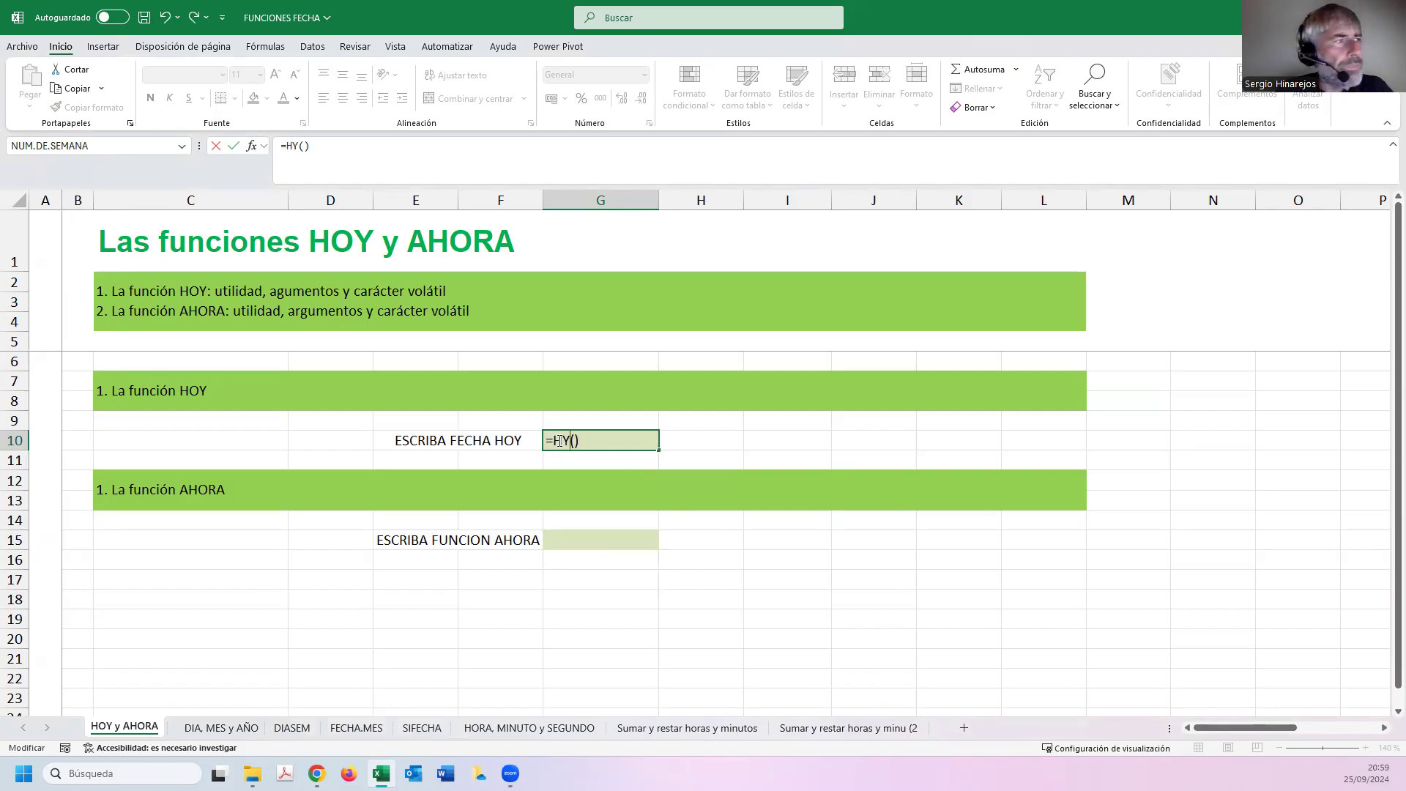
pyautogui.write('OY')
pyautogui.press('Return')
pyautogui.press('Up')
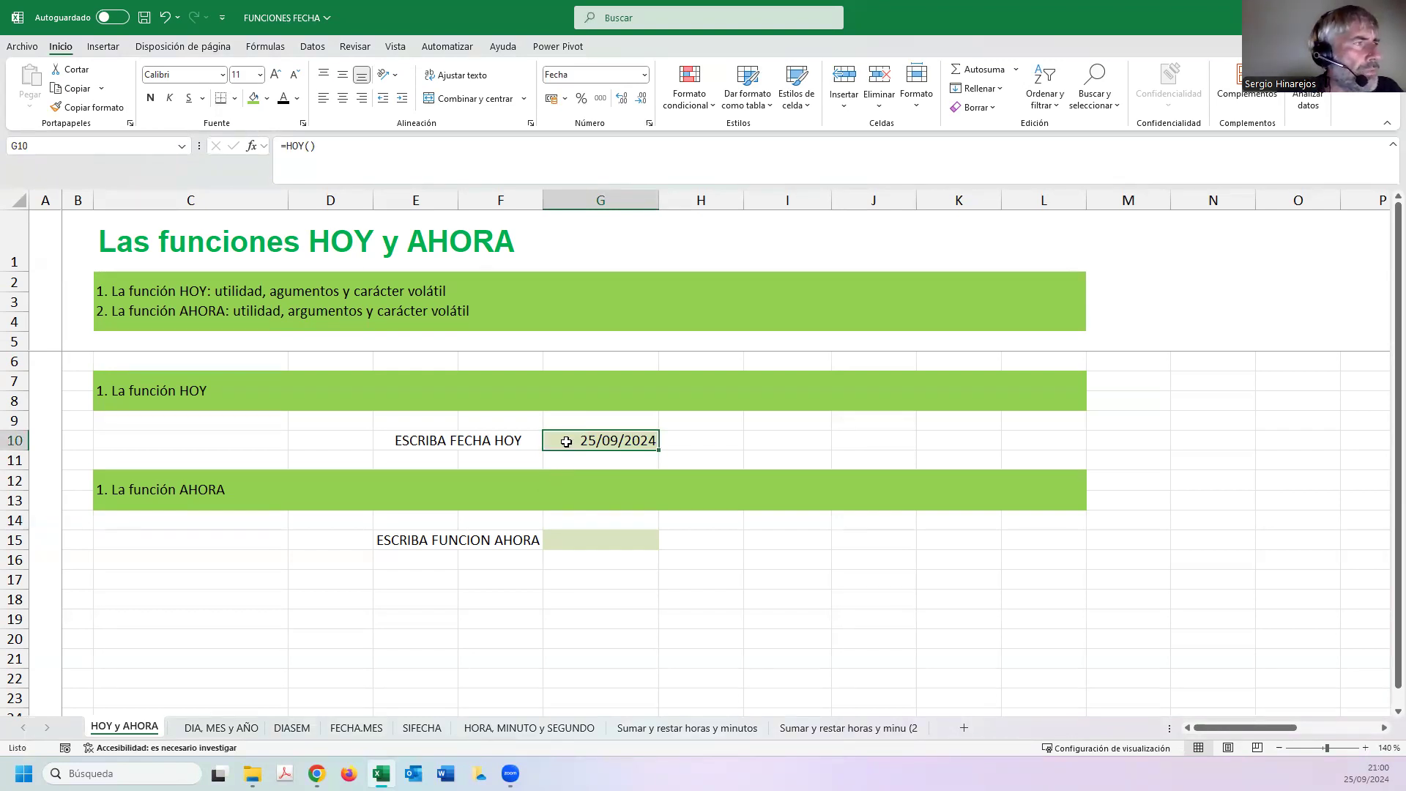
# Enter the formula =AHORA() in cell G15, beside the ESCRIBA FUNCION AHORA label.
pyautogui.click(579, 540)
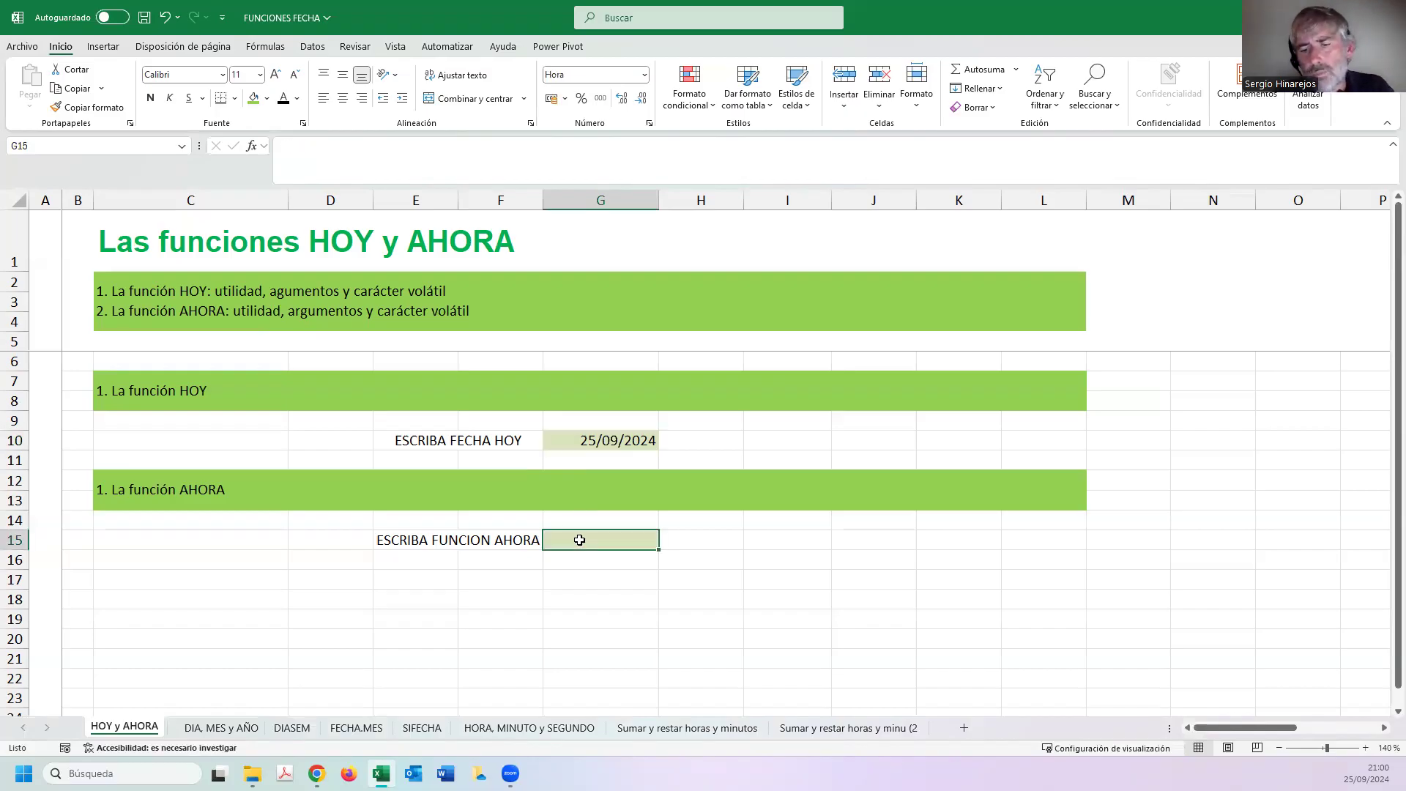
pyautogui.write('=')
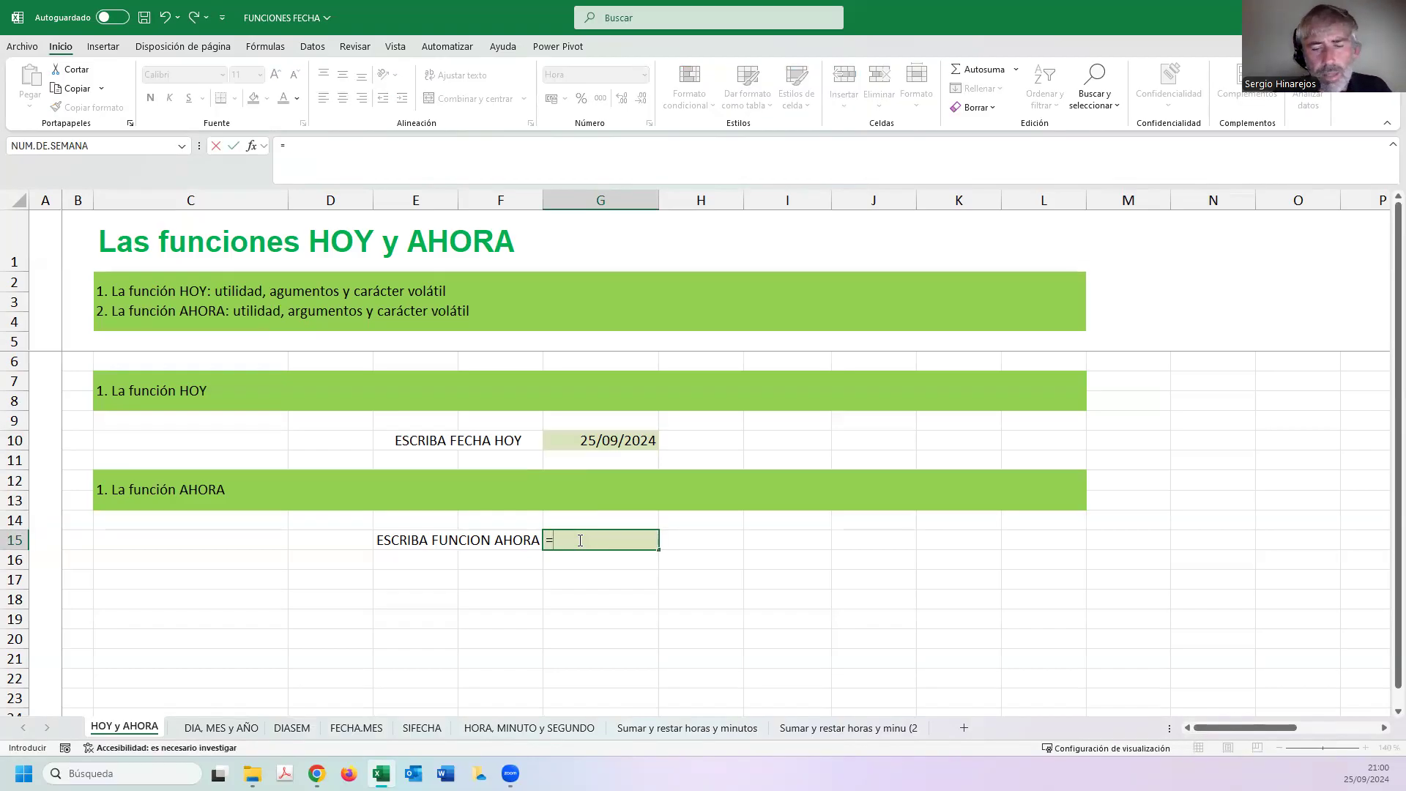
pyautogui.write('AHORA()')
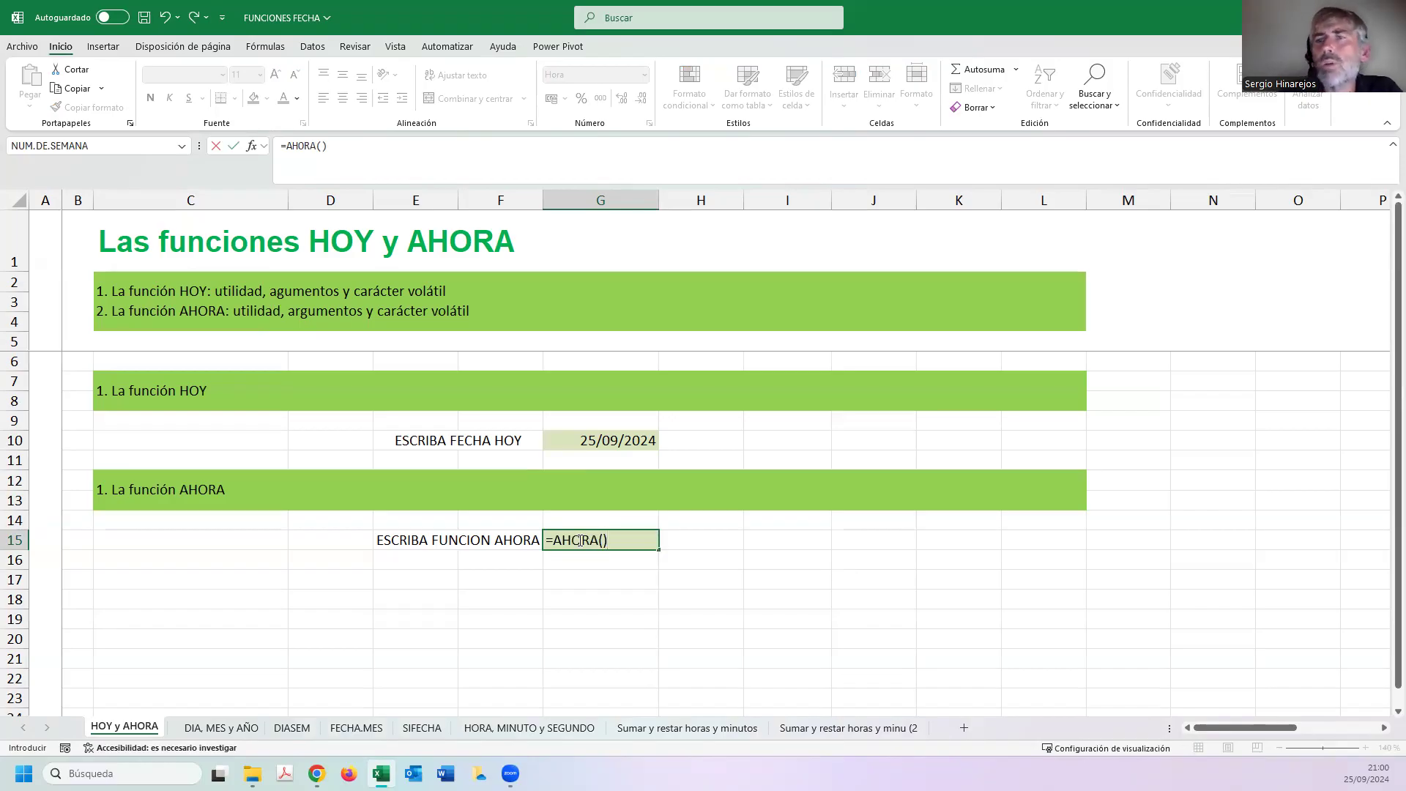
pyautogui.press('Return')
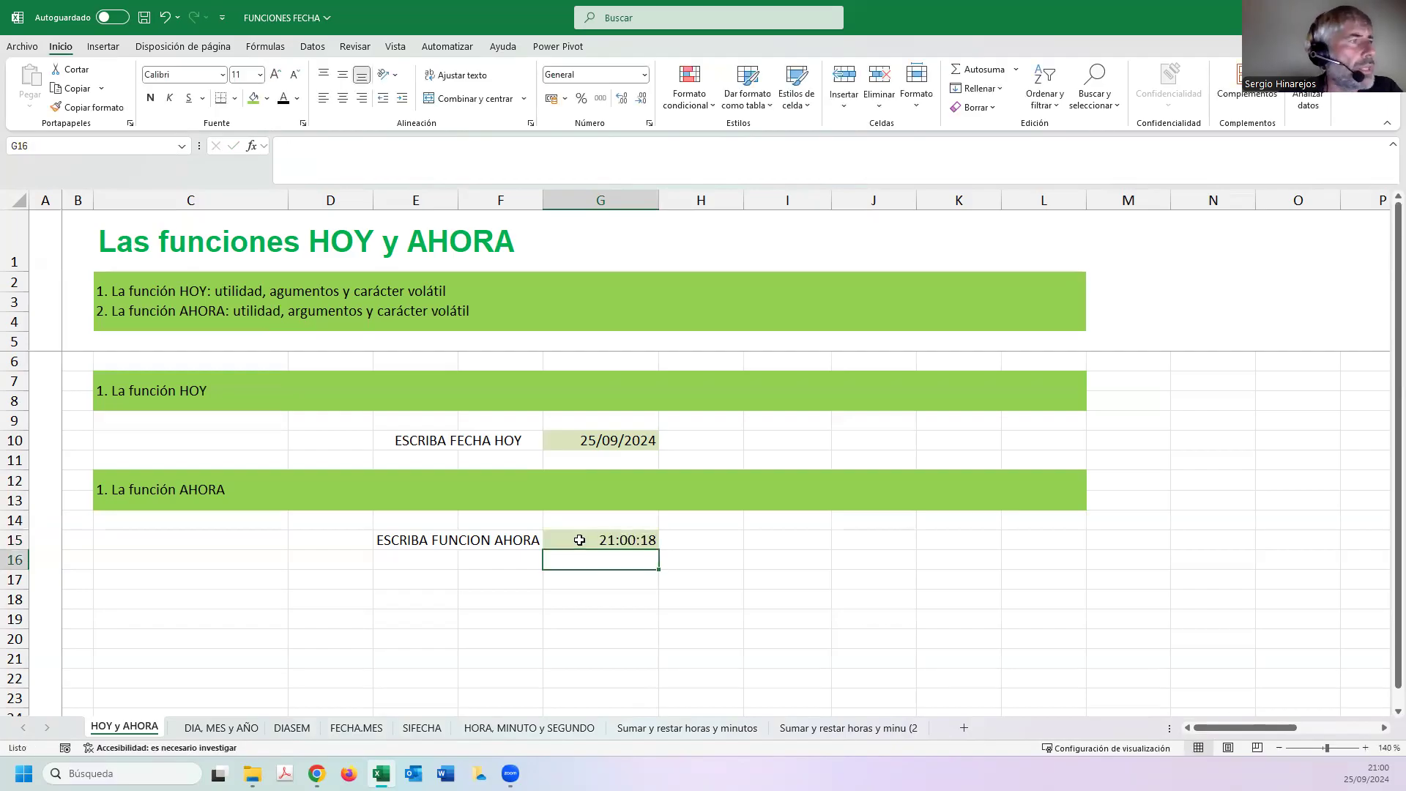
# Format cell G15 as Fecha corta and switch it back to the Hora format.
pyautogui.click(580, 540)
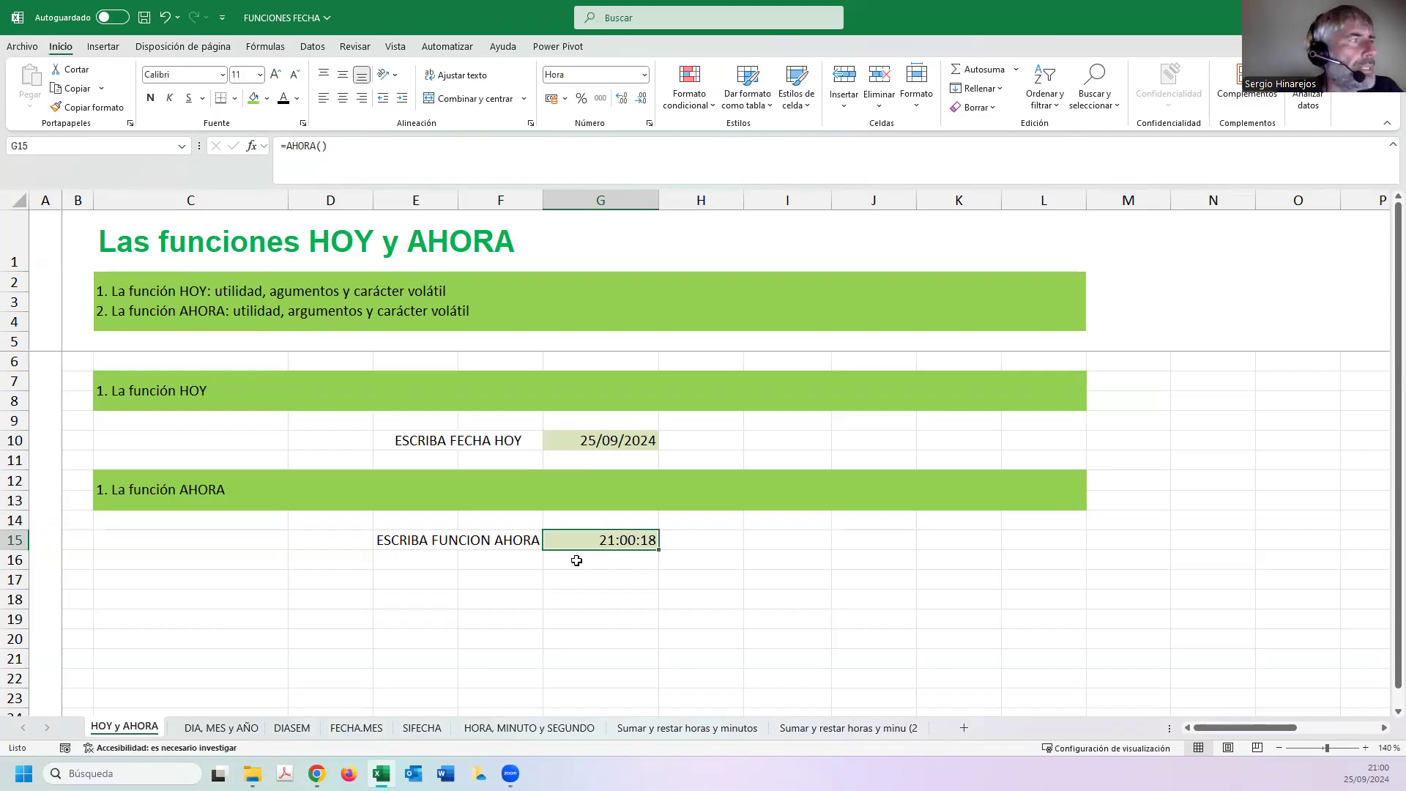
pyautogui.click(588, 74)
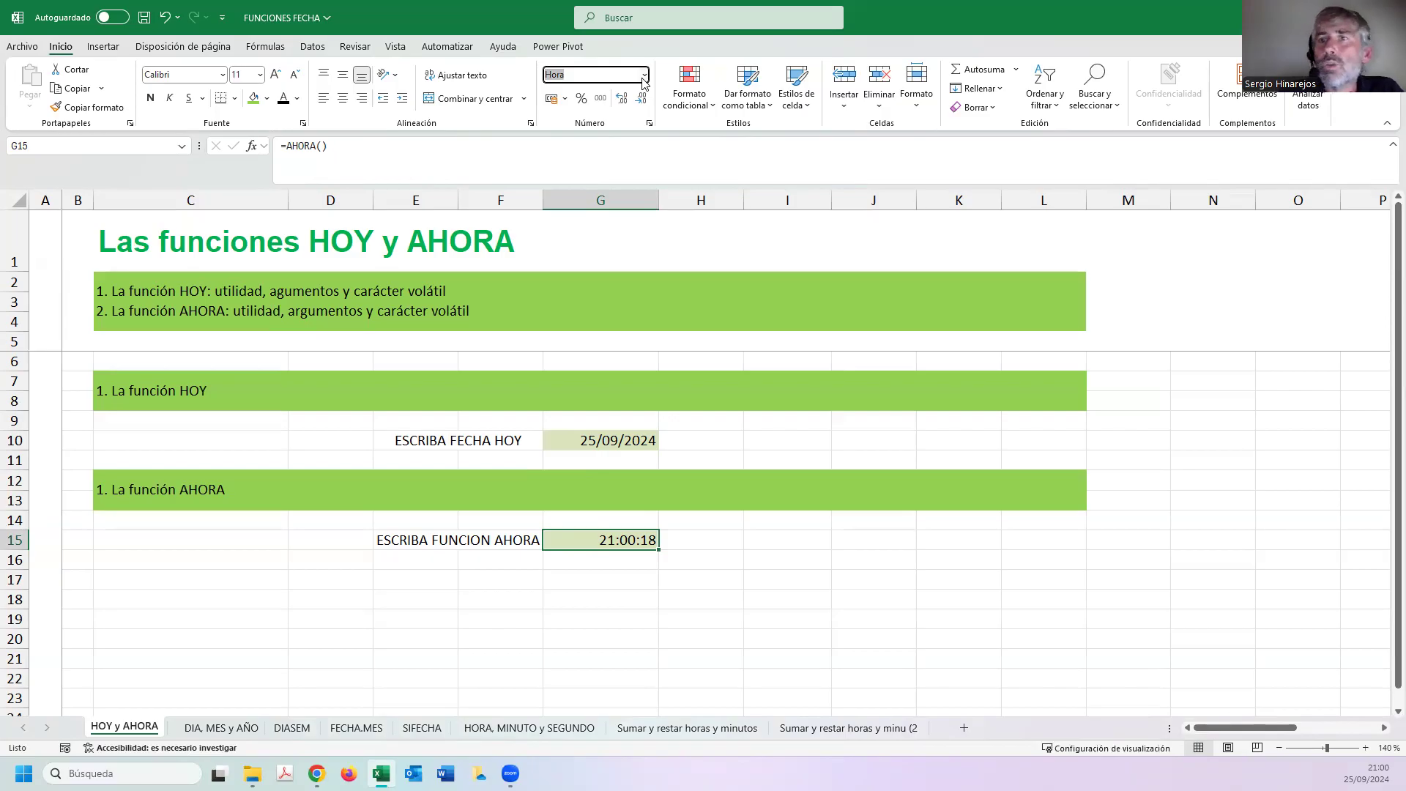
pyautogui.click(644, 76)
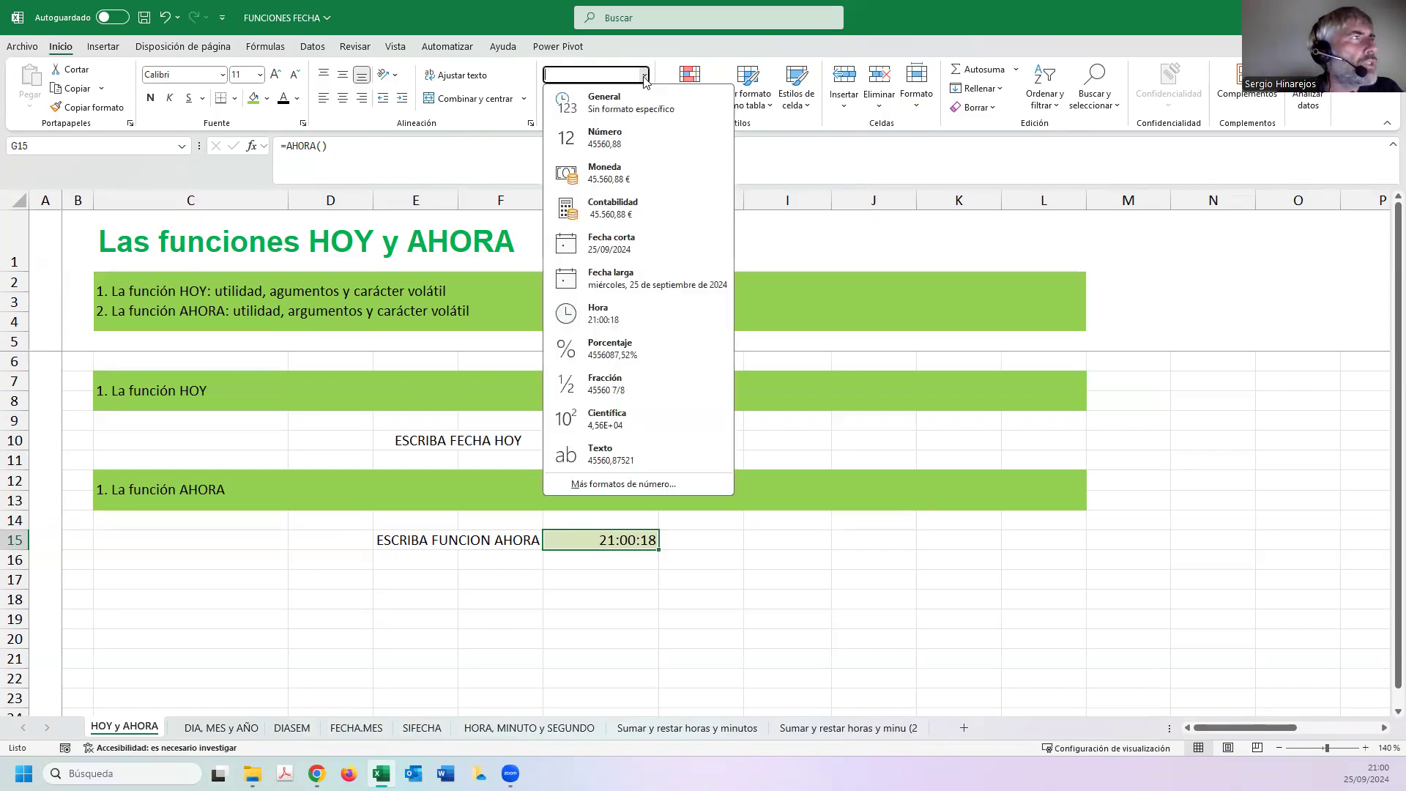
pyautogui.click(602, 245)
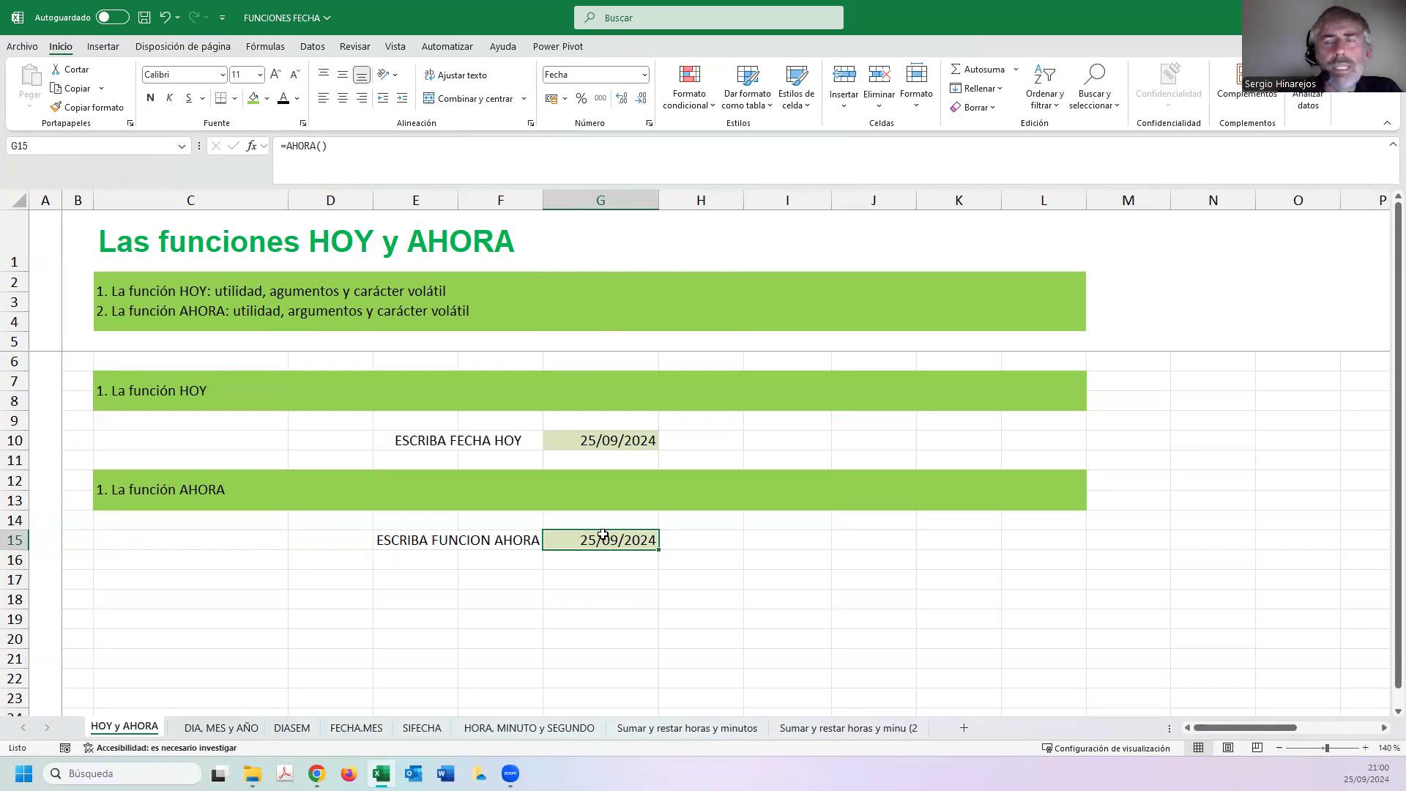
pyautogui.click(645, 76)
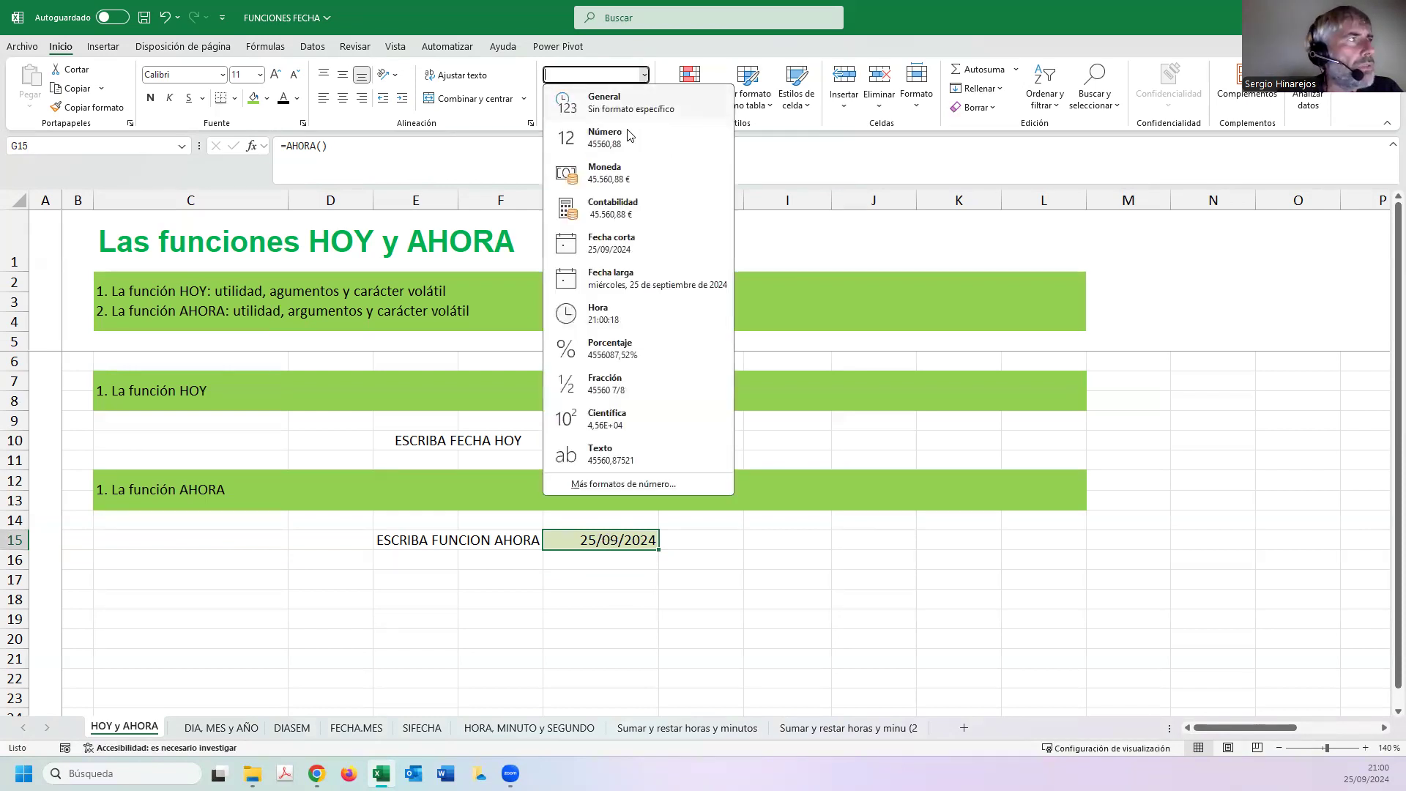
pyautogui.click(603, 313)
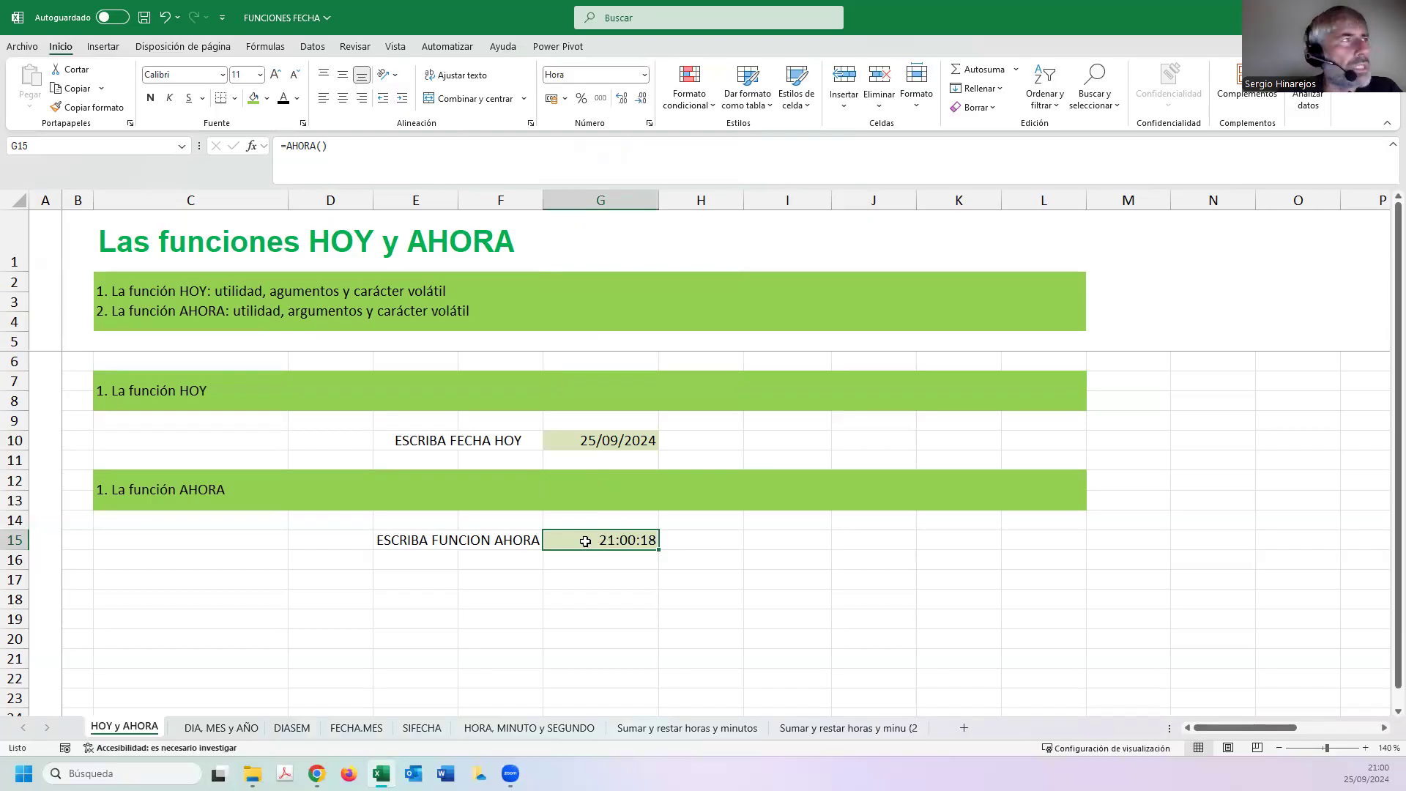
# Apply the Fecha number format of type 14-3-12 13:30 to cell G15 and return it to the Hora format.
pyautogui.click(643, 76)
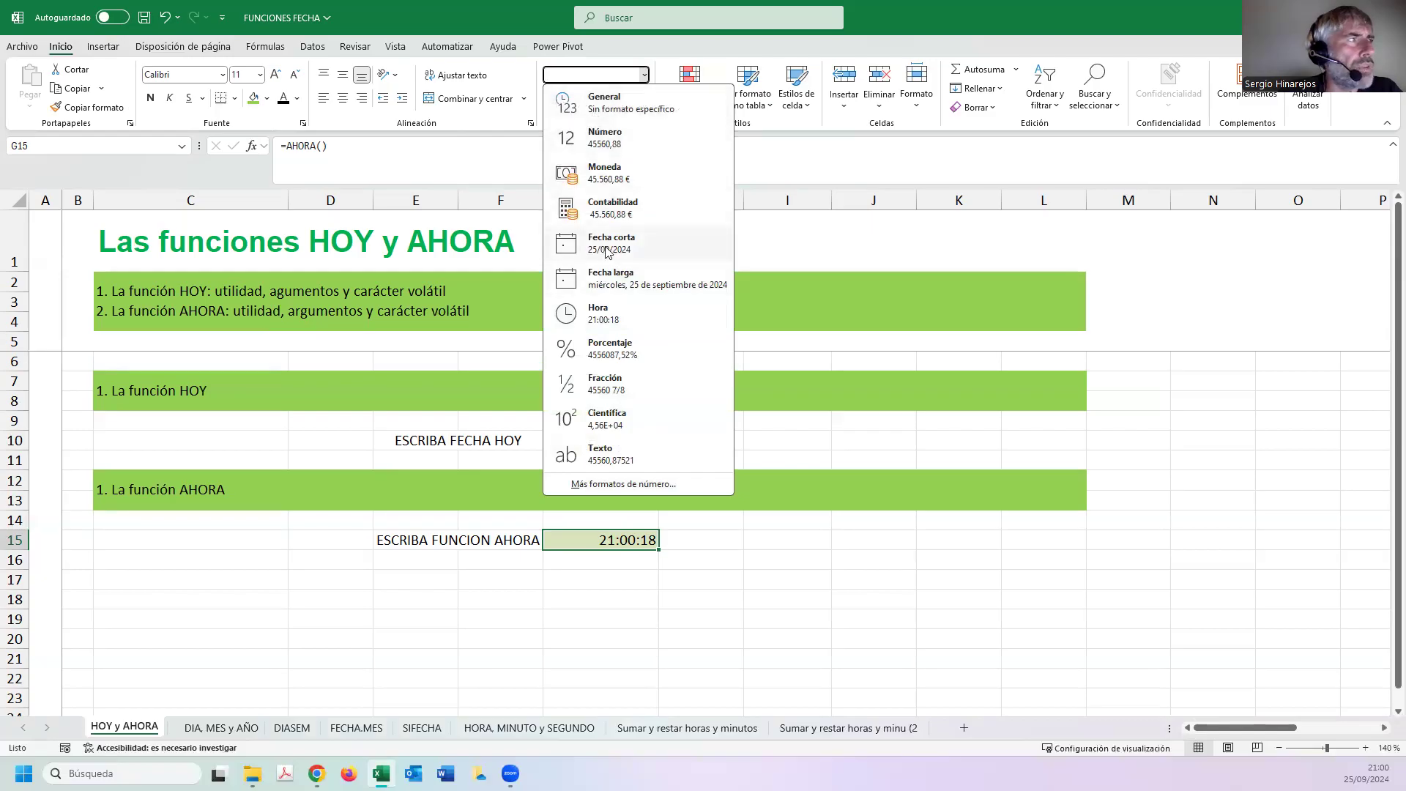
pyautogui.click(600, 485)
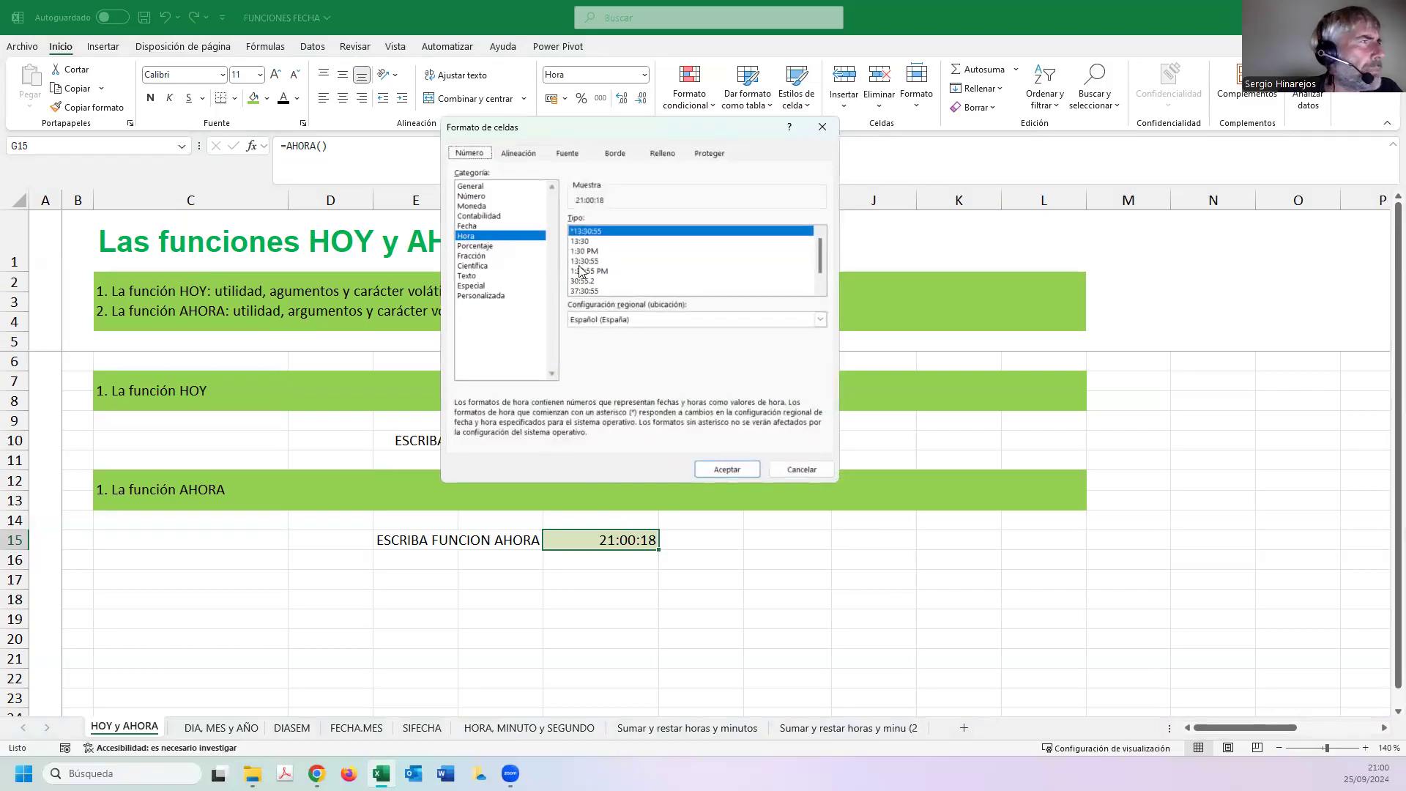
pyautogui.click(480, 228)
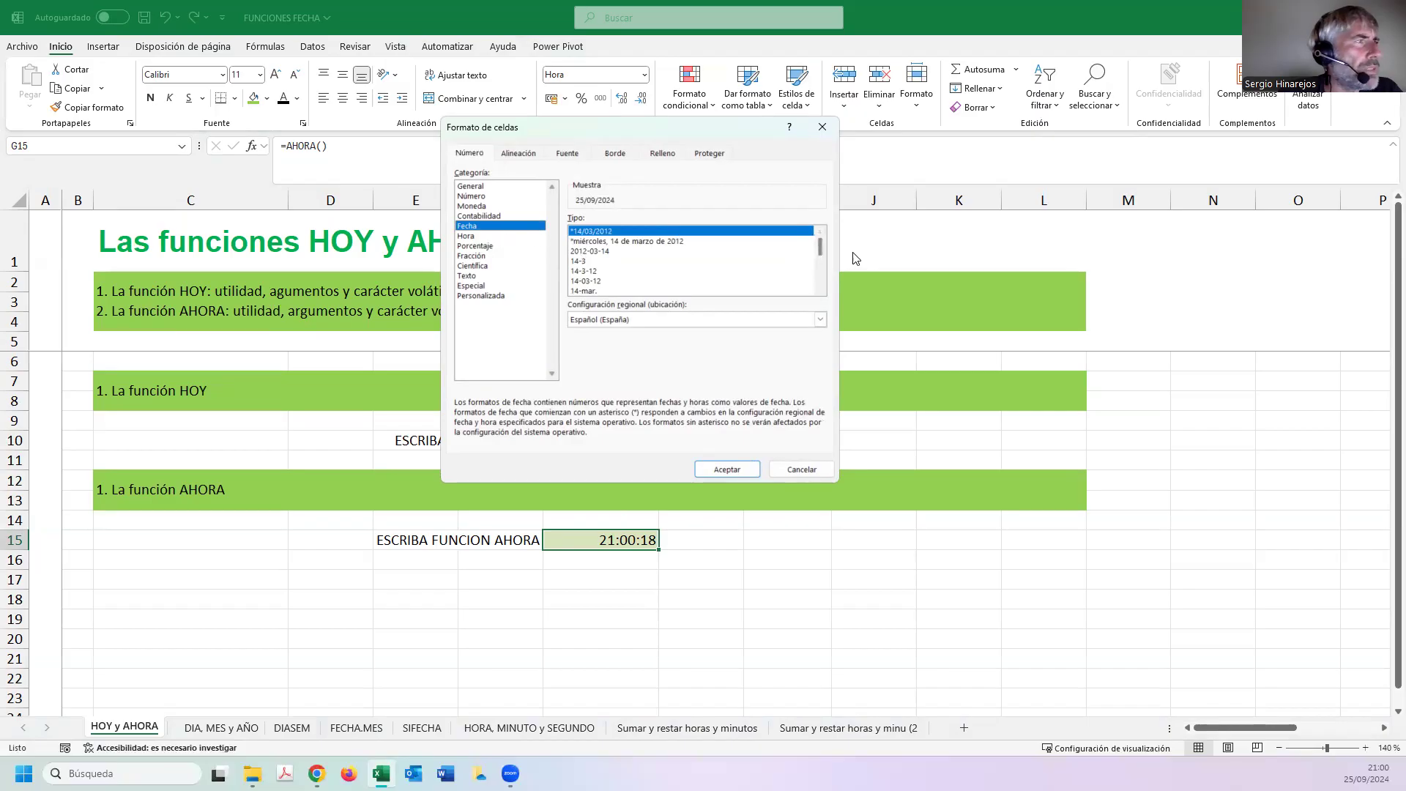
pyautogui.moveTo(819, 249); pyautogui.dragTo(820, 271)
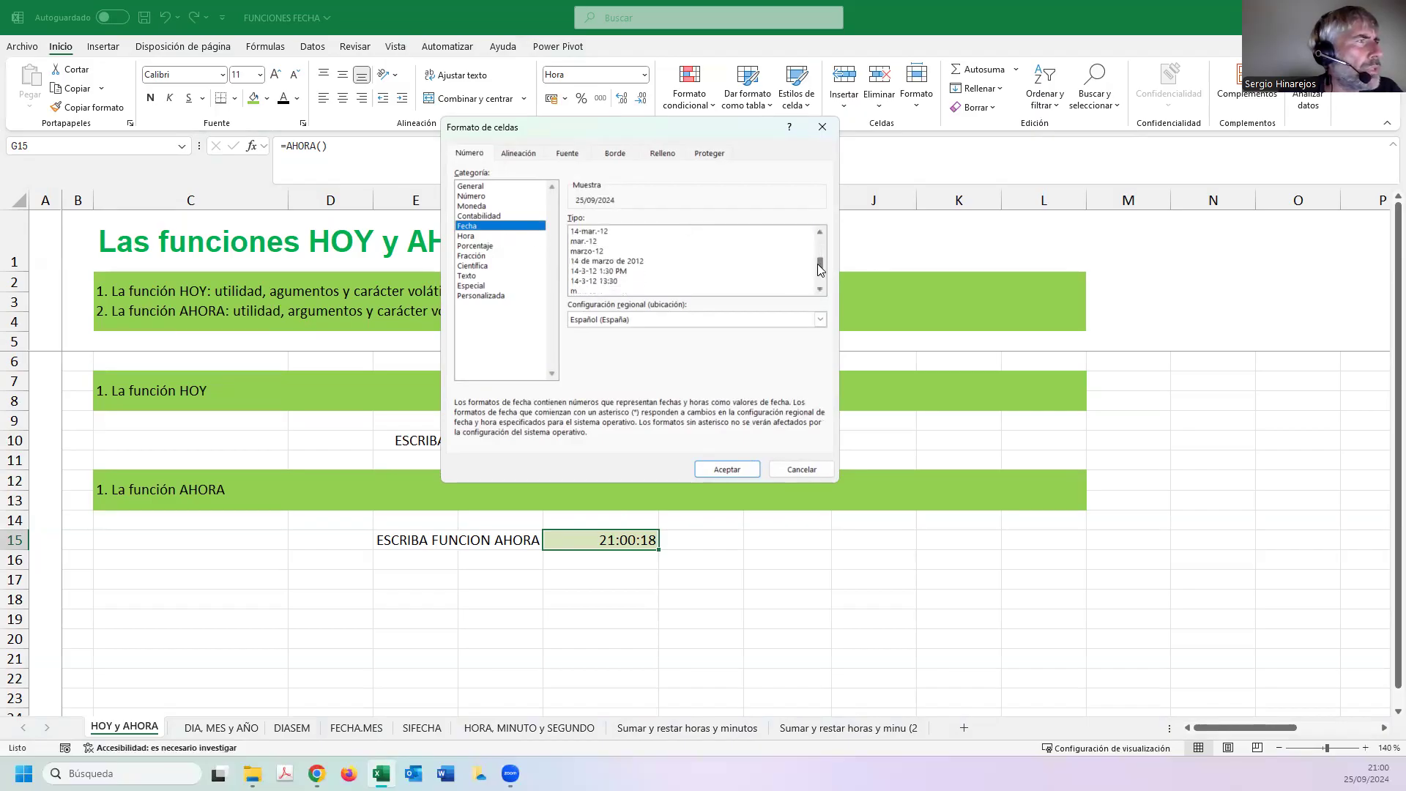
pyautogui.click(581, 282)
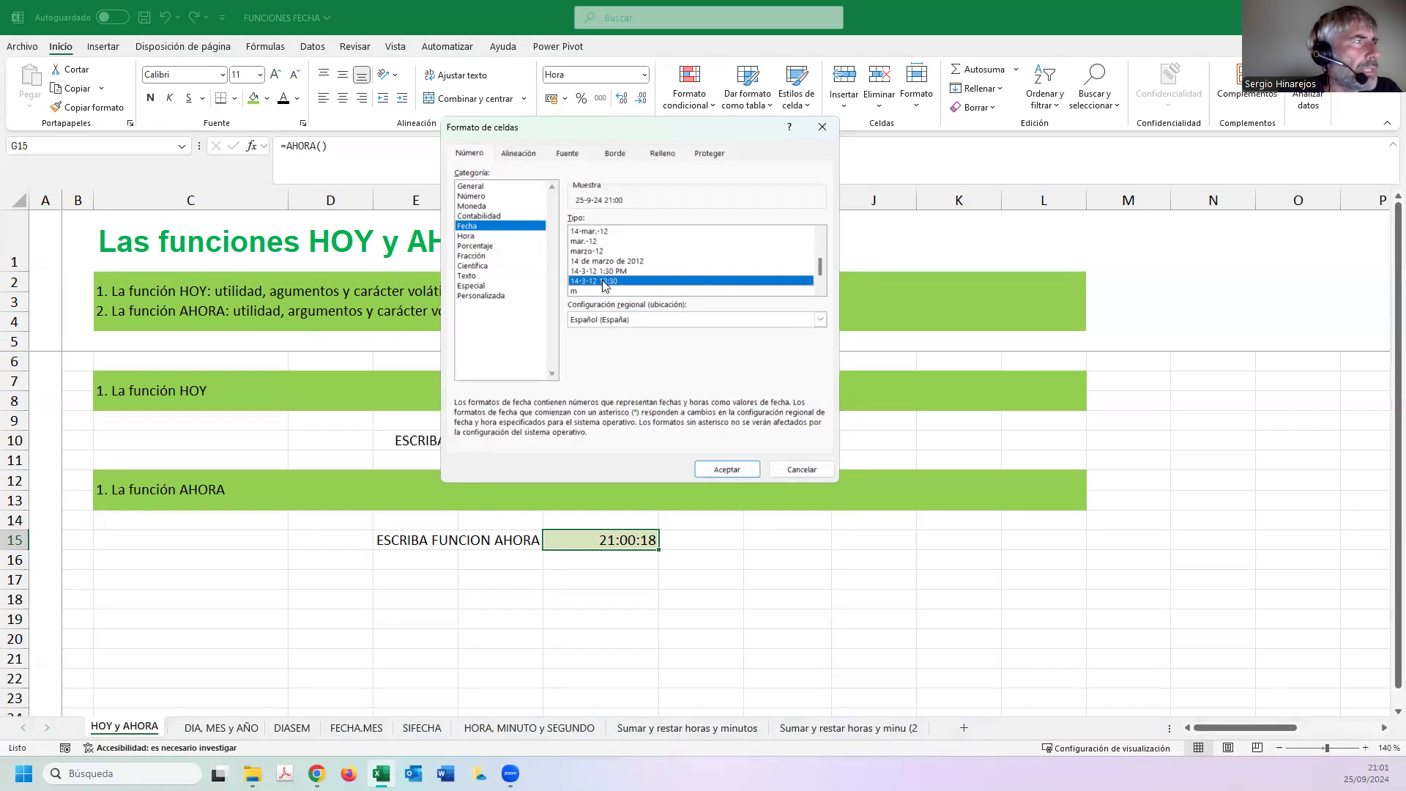
pyautogui.click(723, 469)
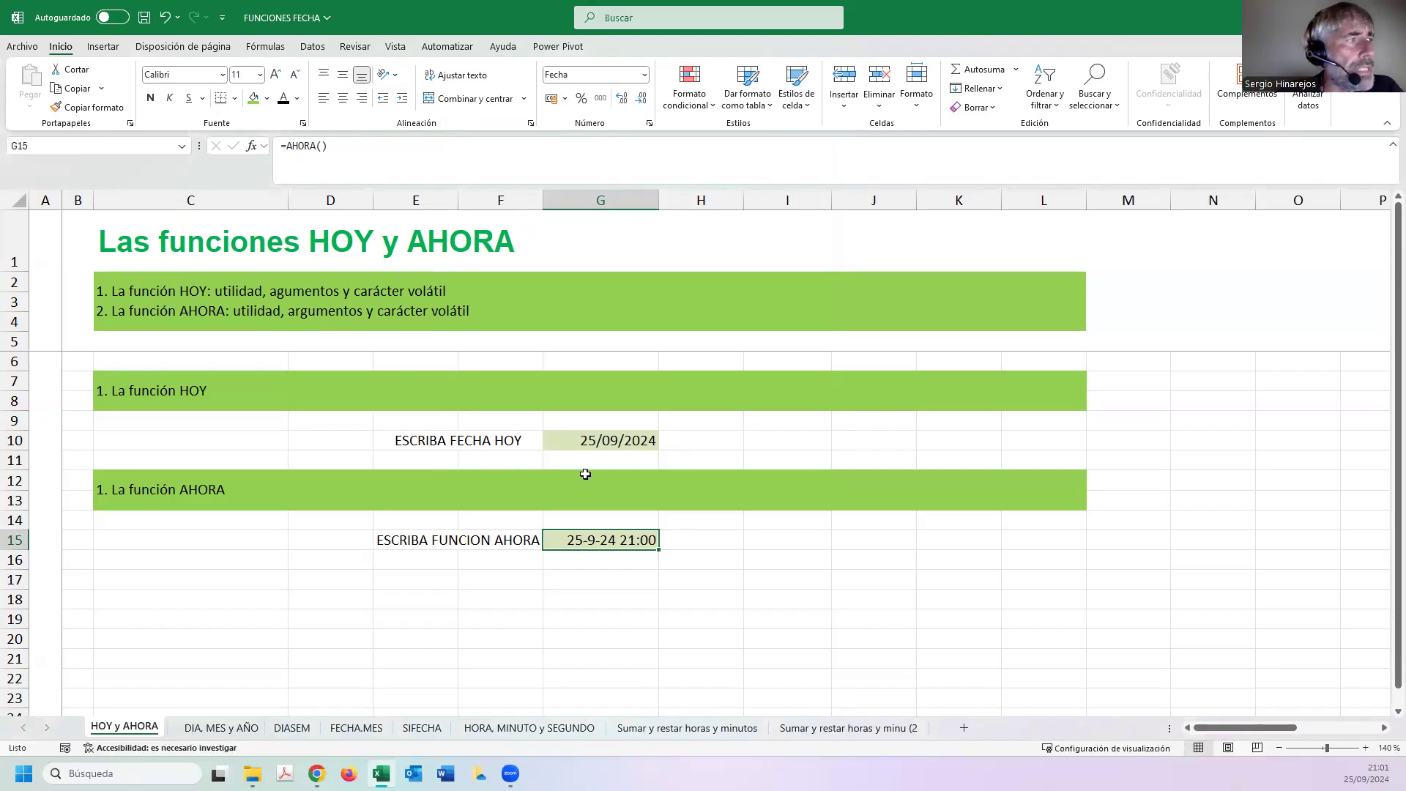
pyautogui.click(644, 74)
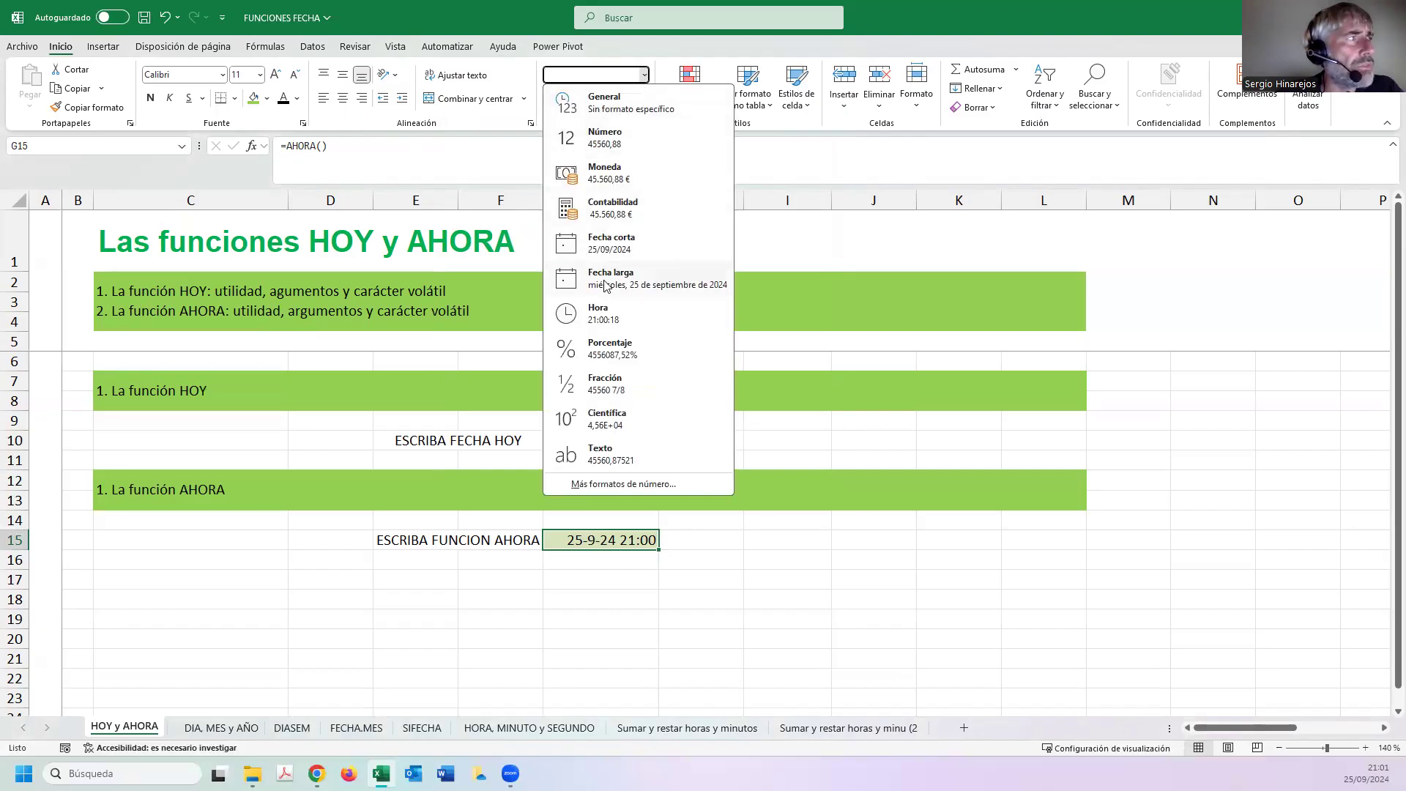
pyautogui.click(599, 309)
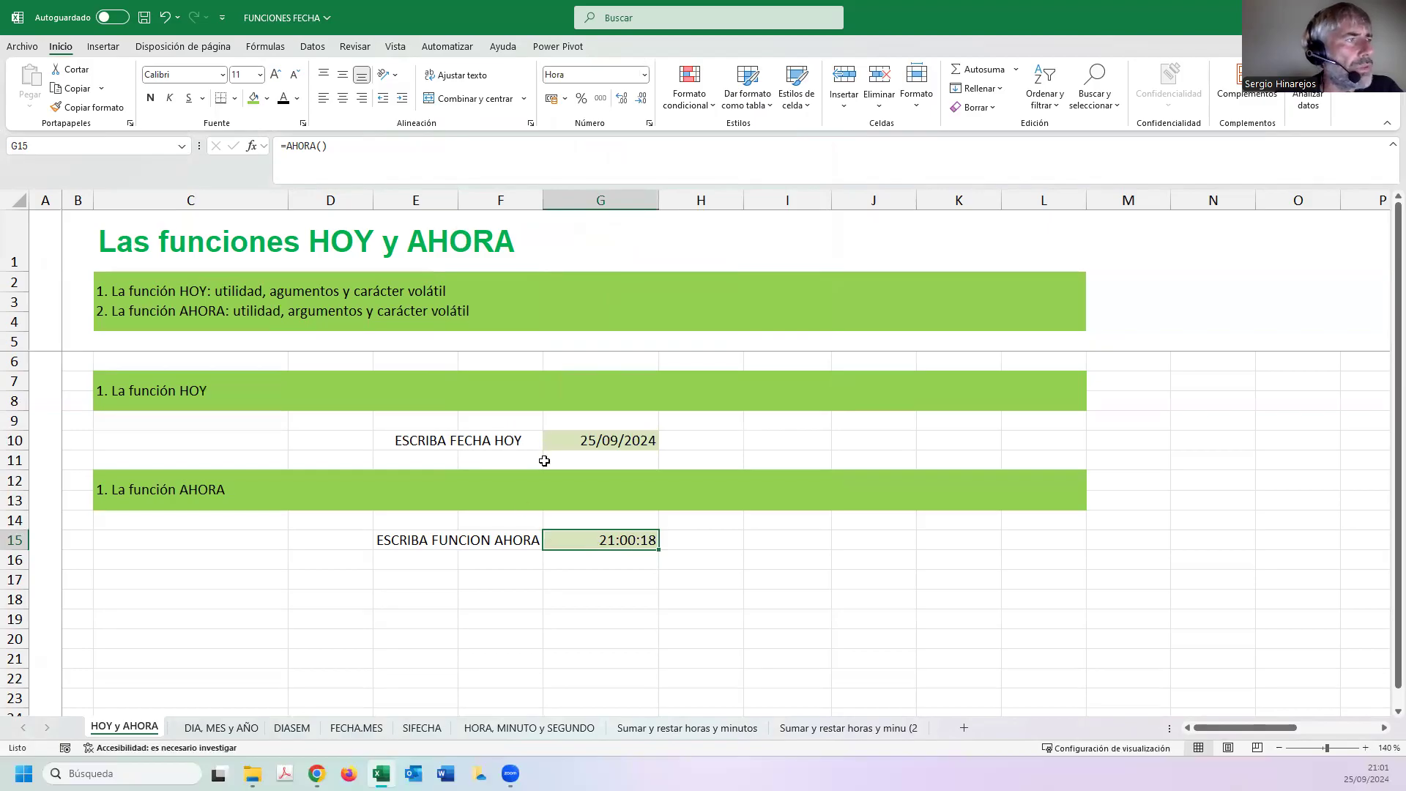
# On the DIA, MES y AÑO sheet, enter =DIA(F11) in cell H11 to extract the day from the date.
pyautogui.click(233, 727)
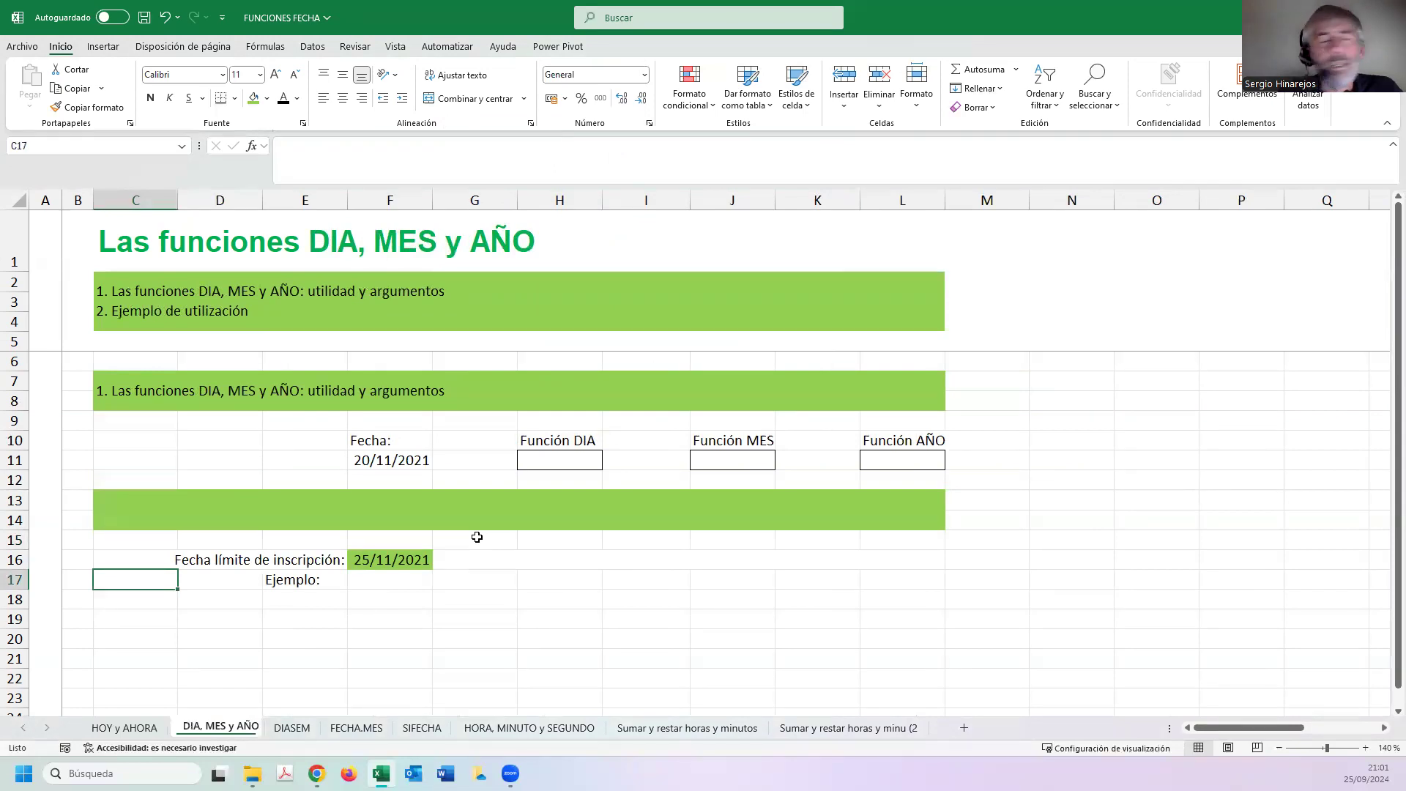
pyautogui.click(547, 460)
pyautogui.write('=')
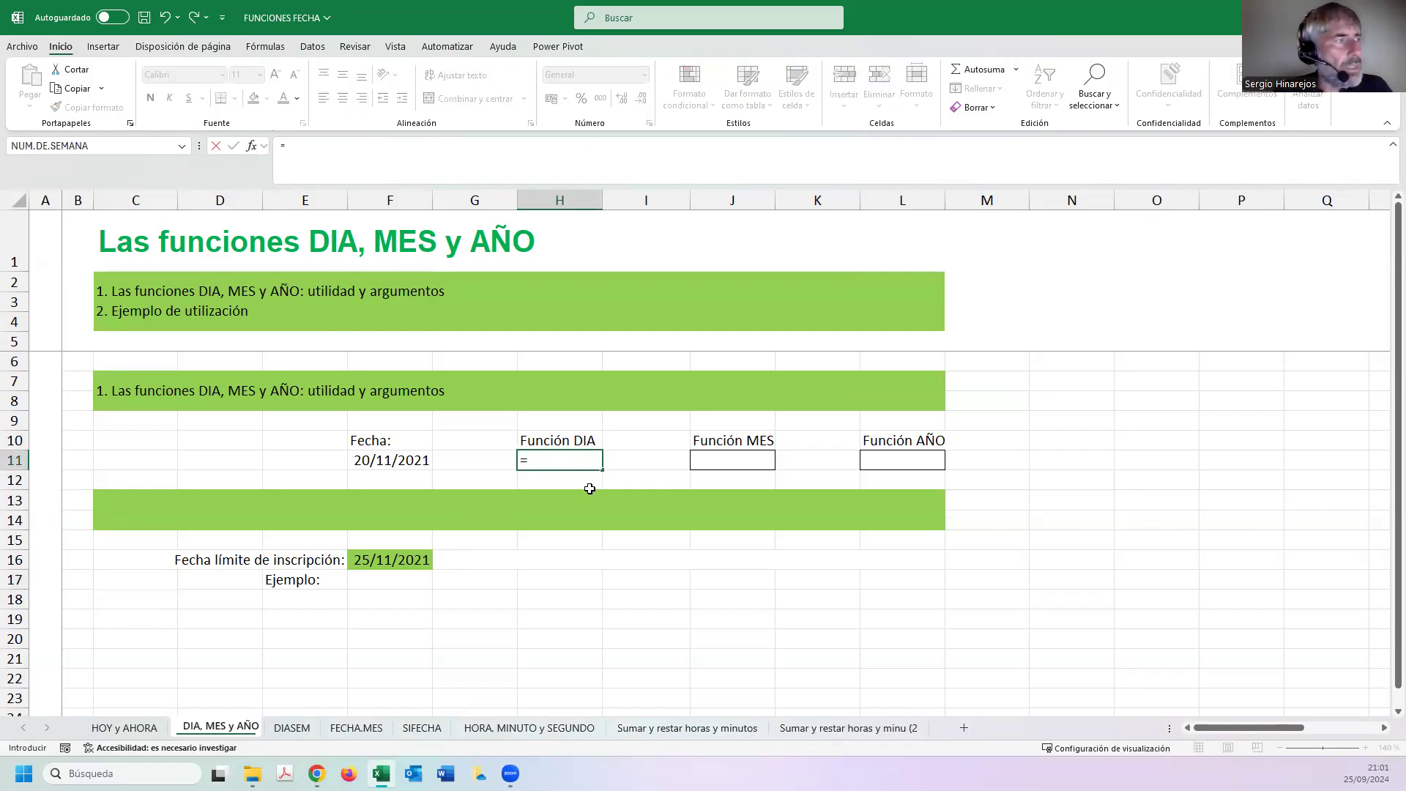
pyautogui.write('DIAS')
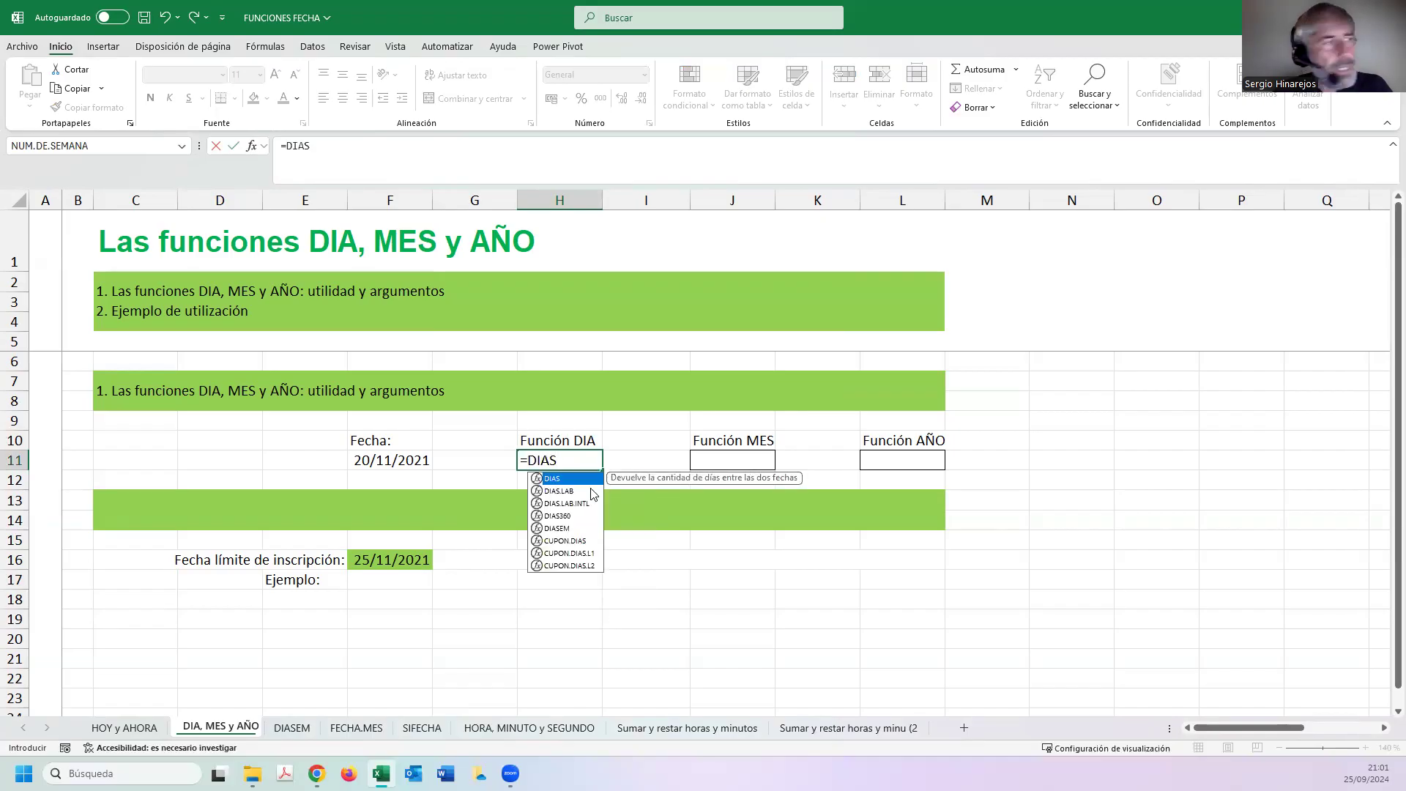
pyautogui.press('BackSpace')
pyautogui.write('(')
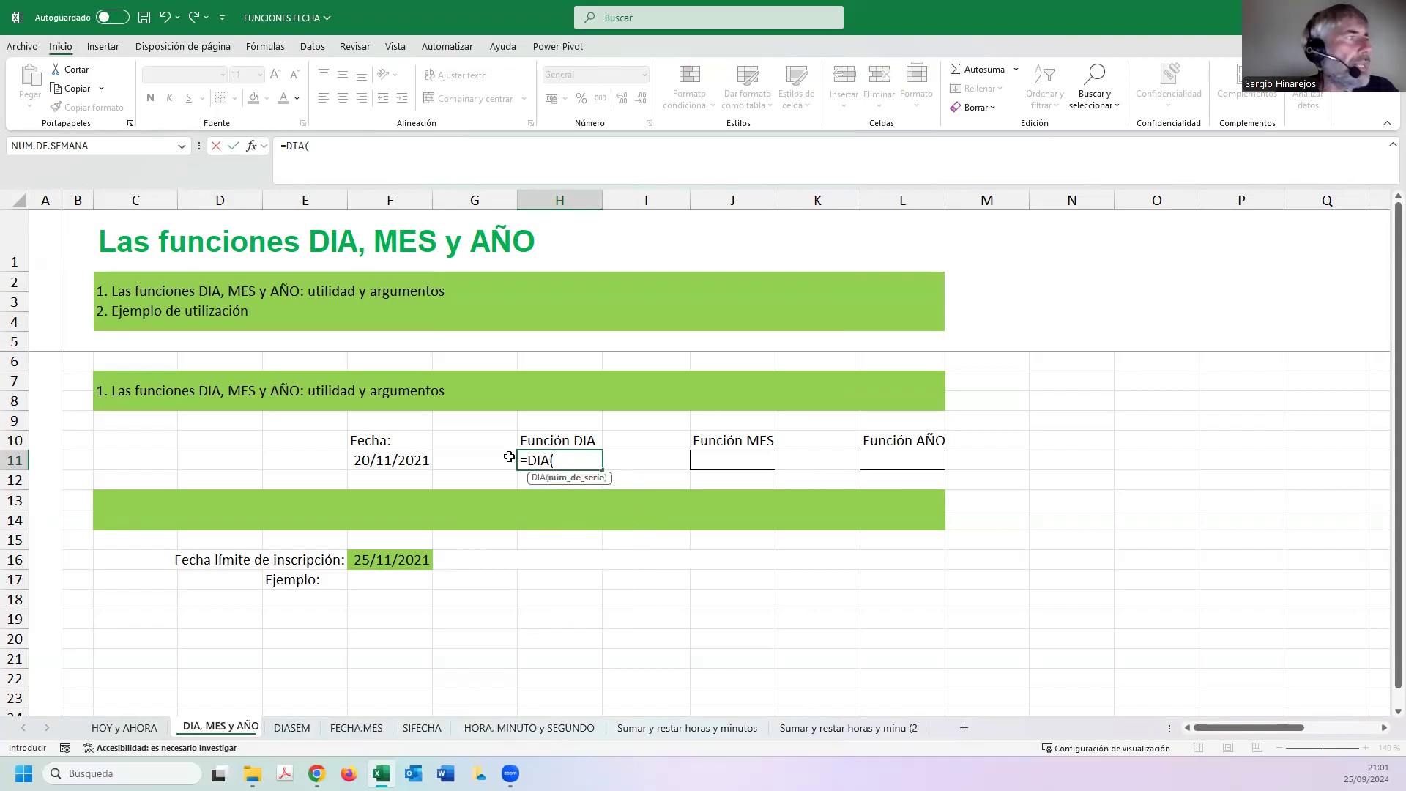
pyautogui.click(415, 462)
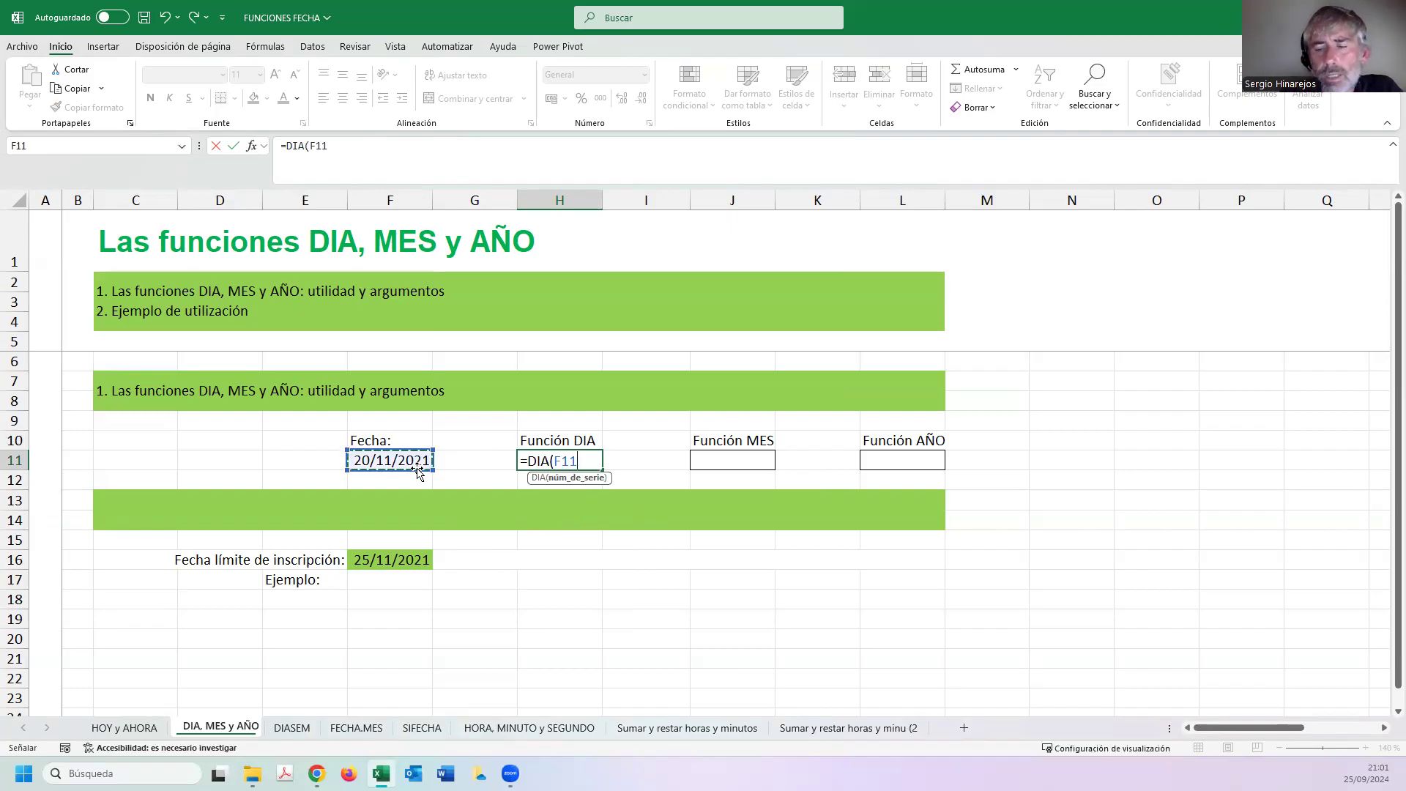
pyautogui.write(')')
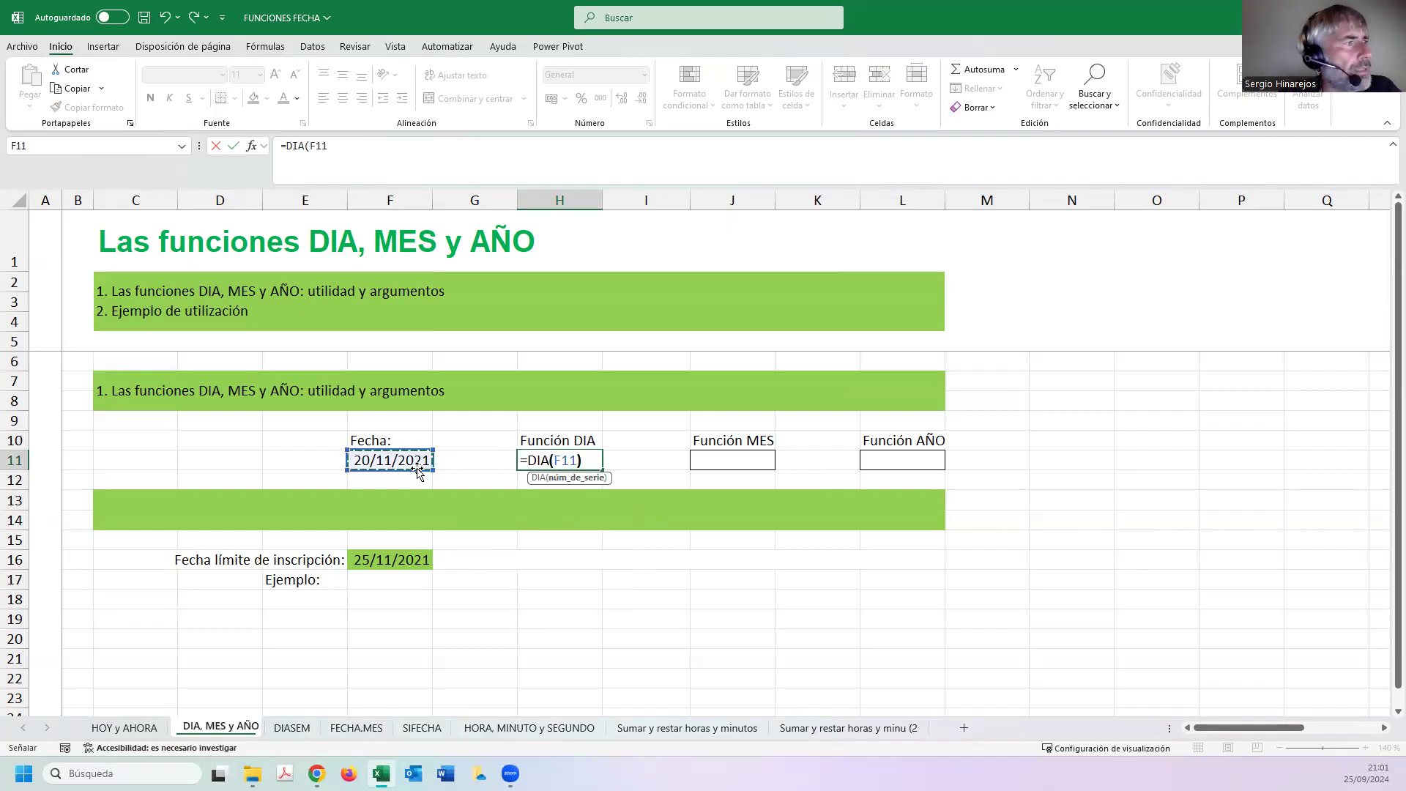
pyautogui.press('Return')
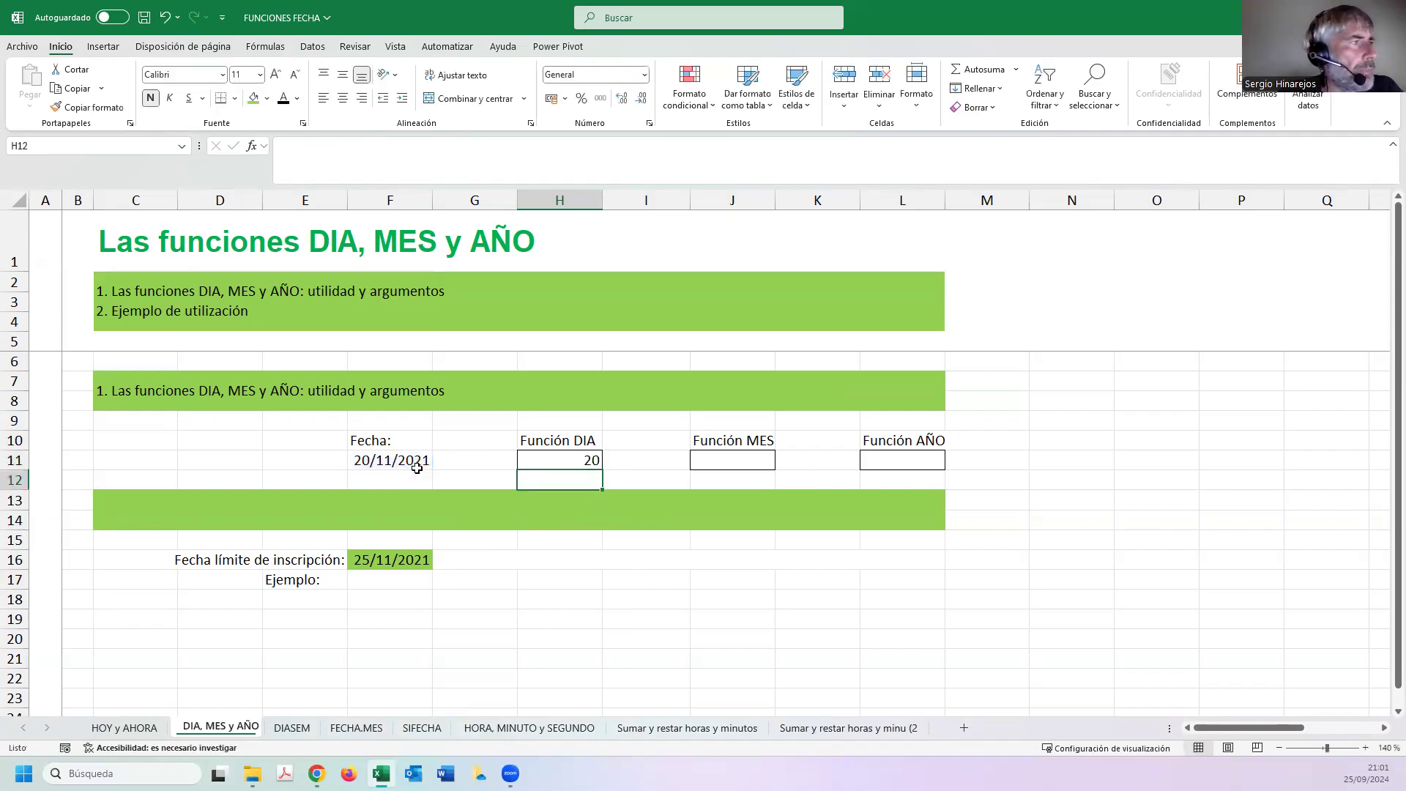
pyautogui.click(545, 464)
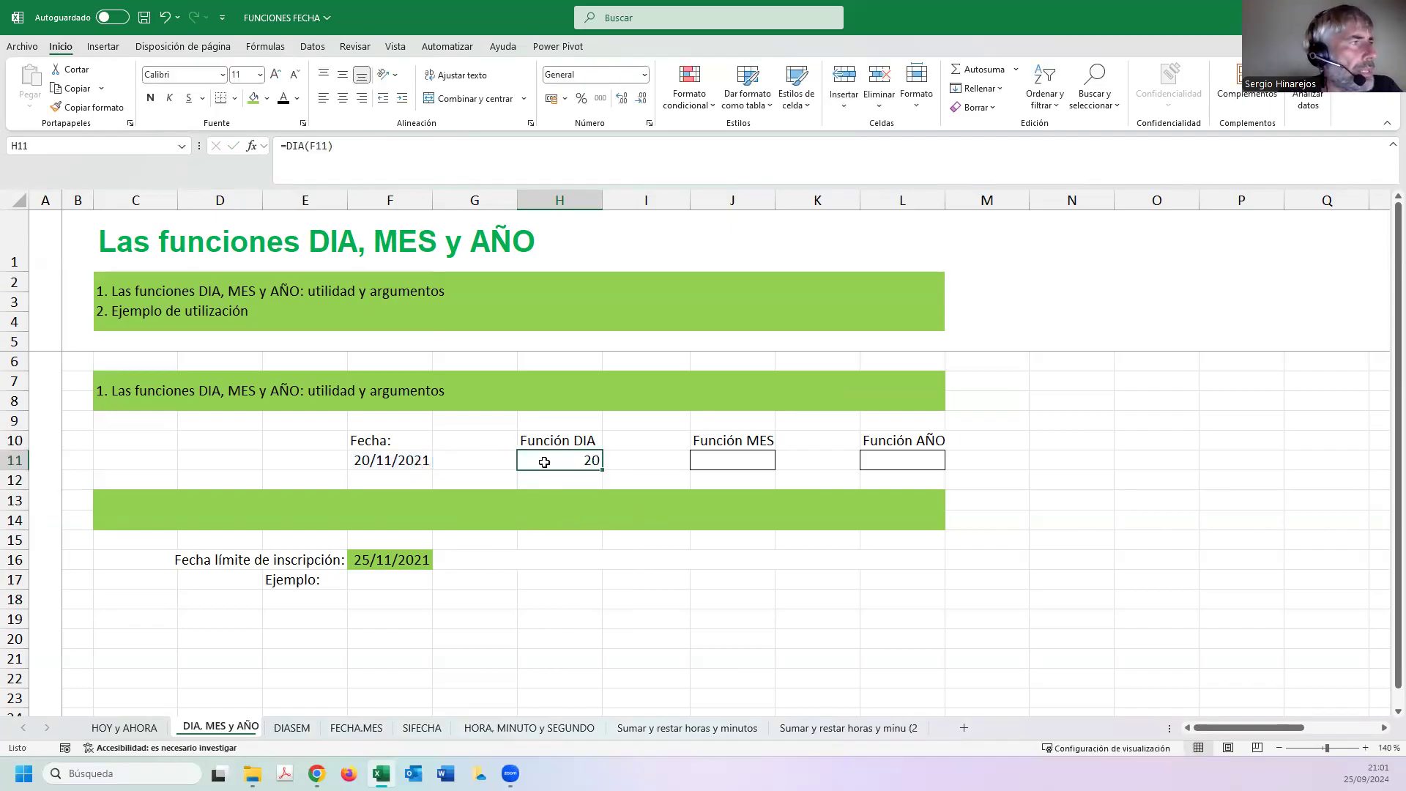
# Enter =MES(F11) in cell J11 to extract the month from the date.
pyautogui.click(697, 460)
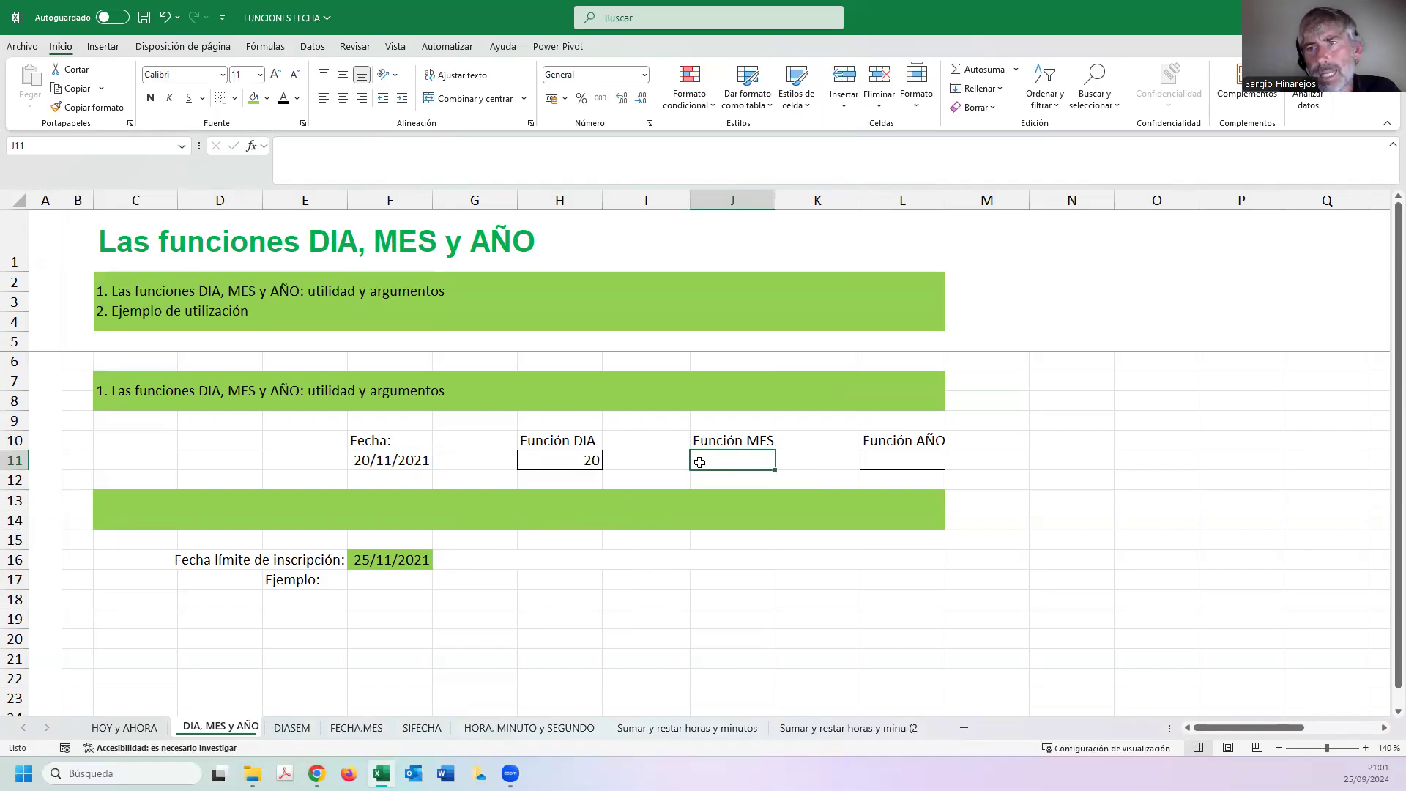
pyautogui.write('=MES(')
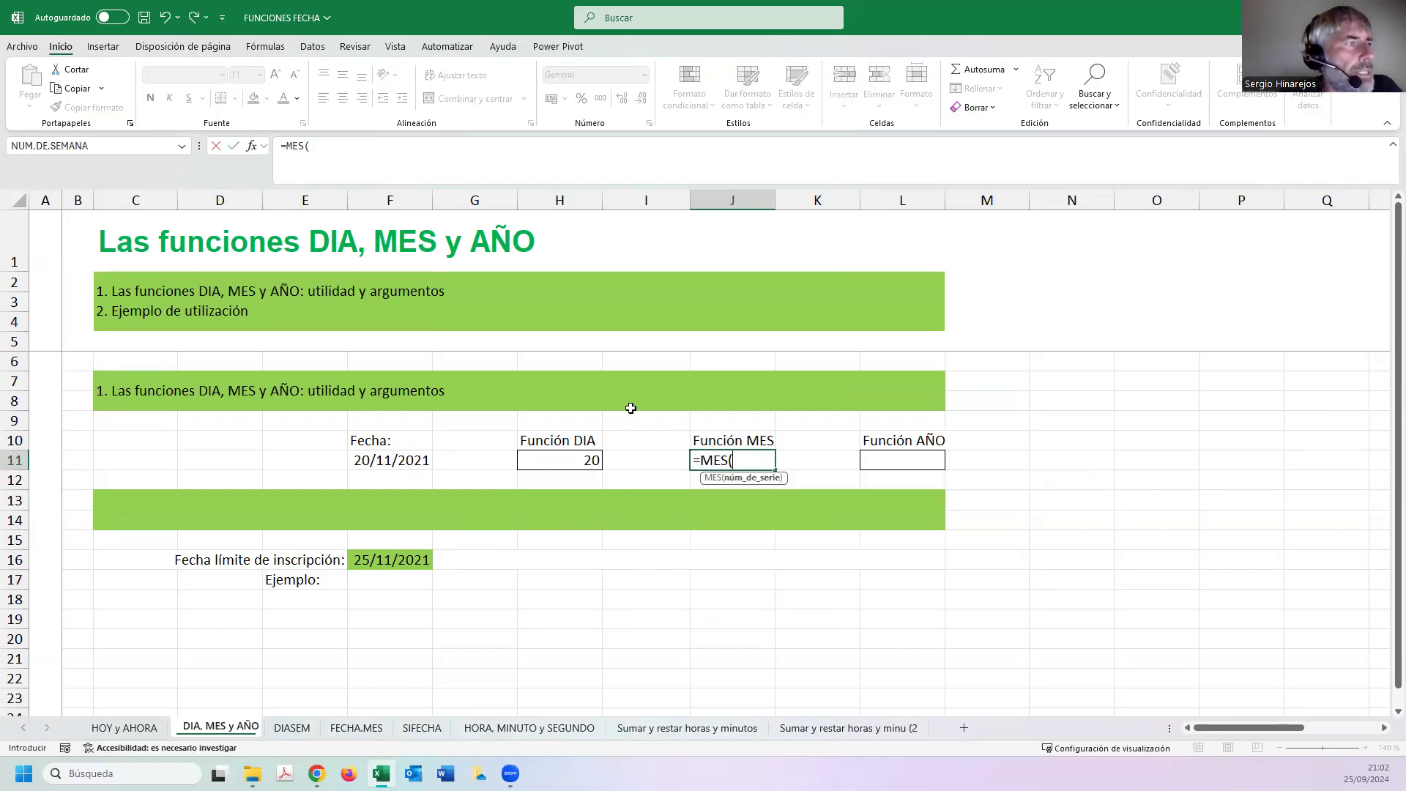
pyautogui.click(414, 461)
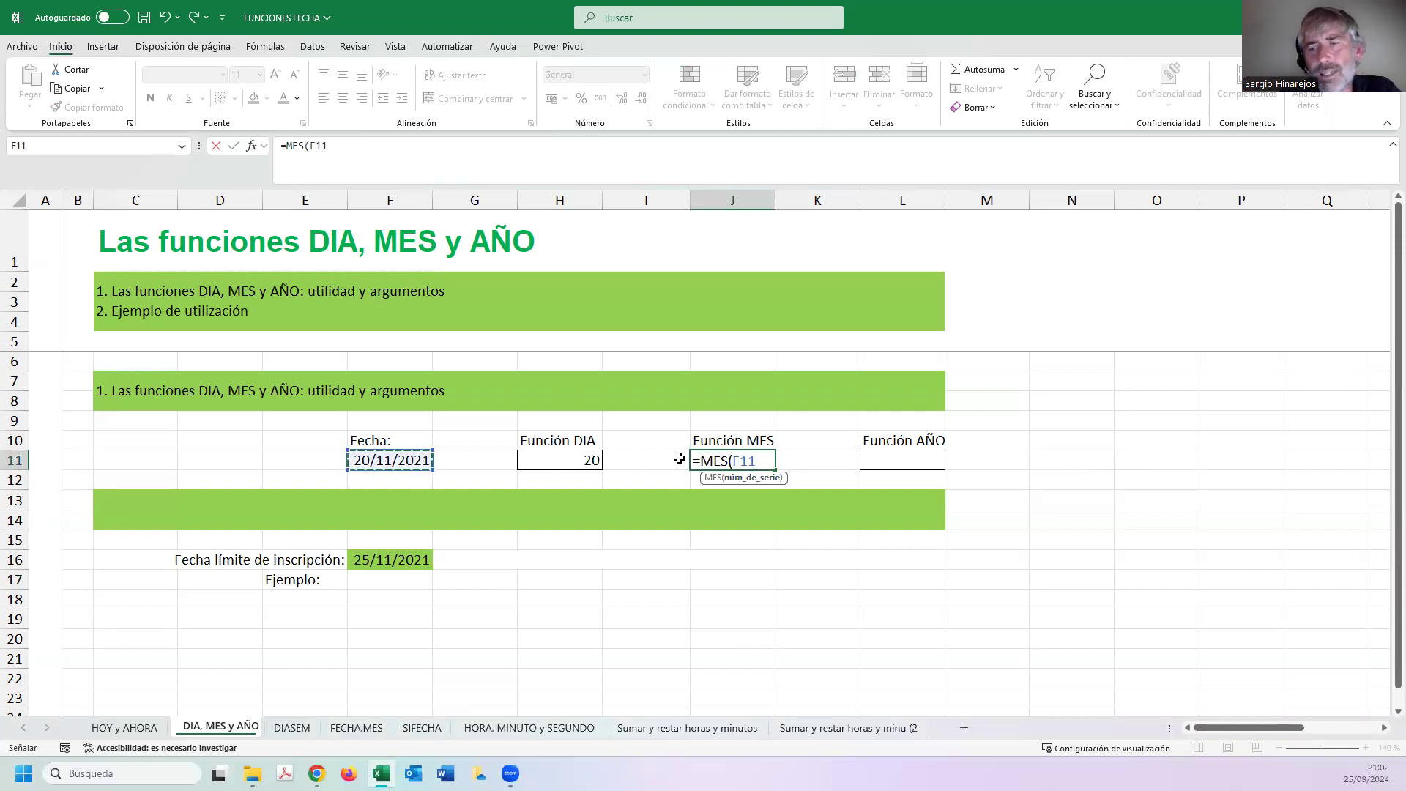
pyautogui.press('Return')
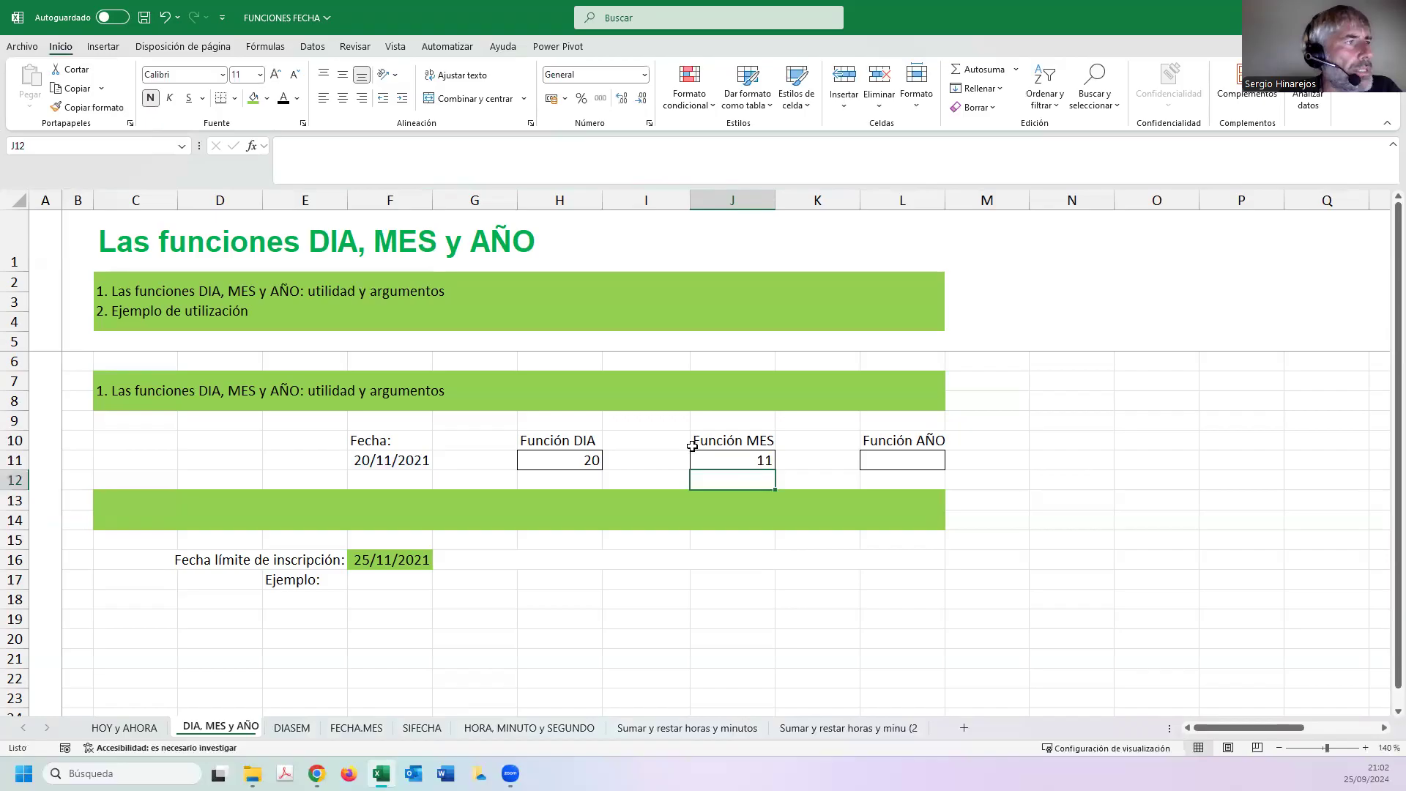
# Enter =AÑO(F11) in cell L11 to extract the year from the date.
pyautogui.click(704, 459)
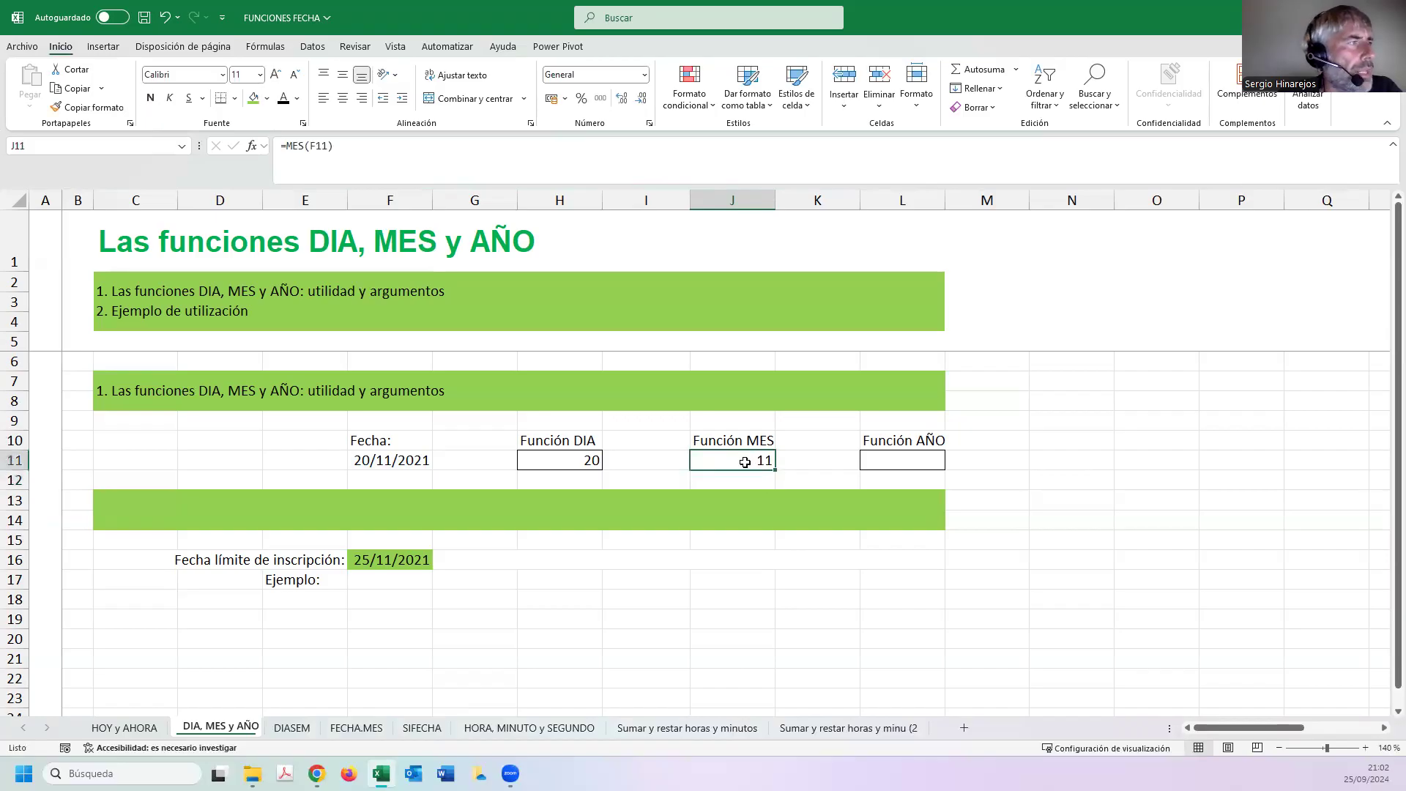
pyautogui.click(906, 465)
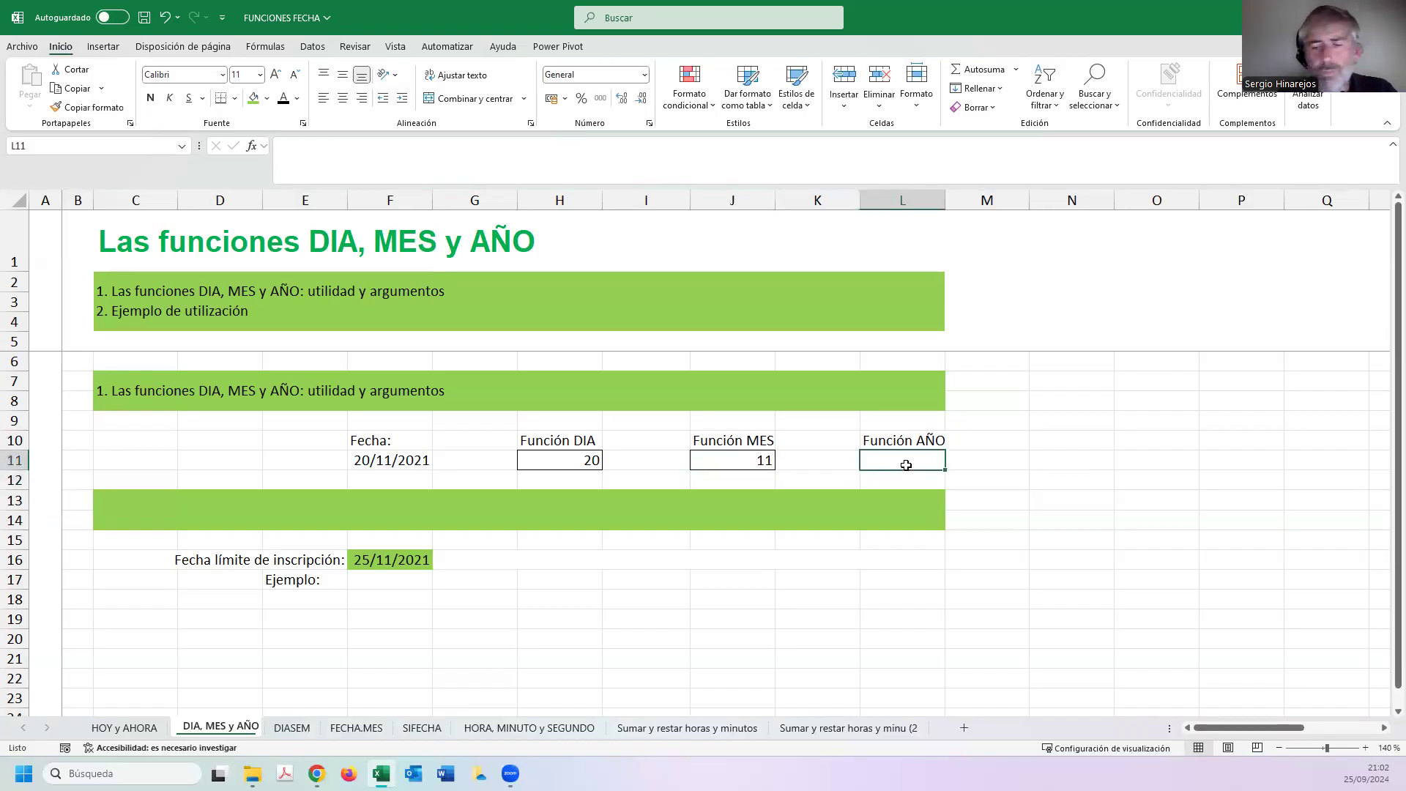
pyautogui.write('=AÑO(')
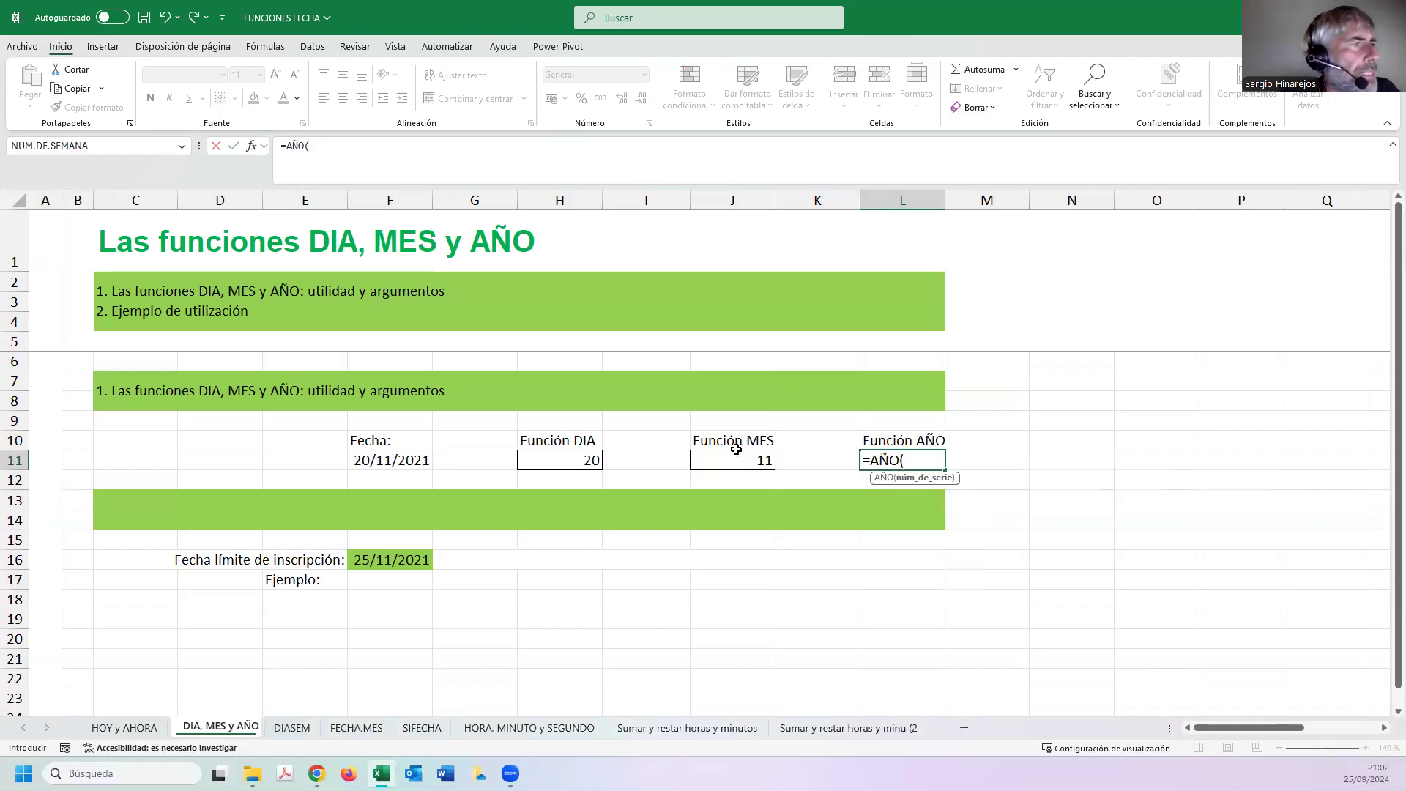
pyautogui.click(419, 460)
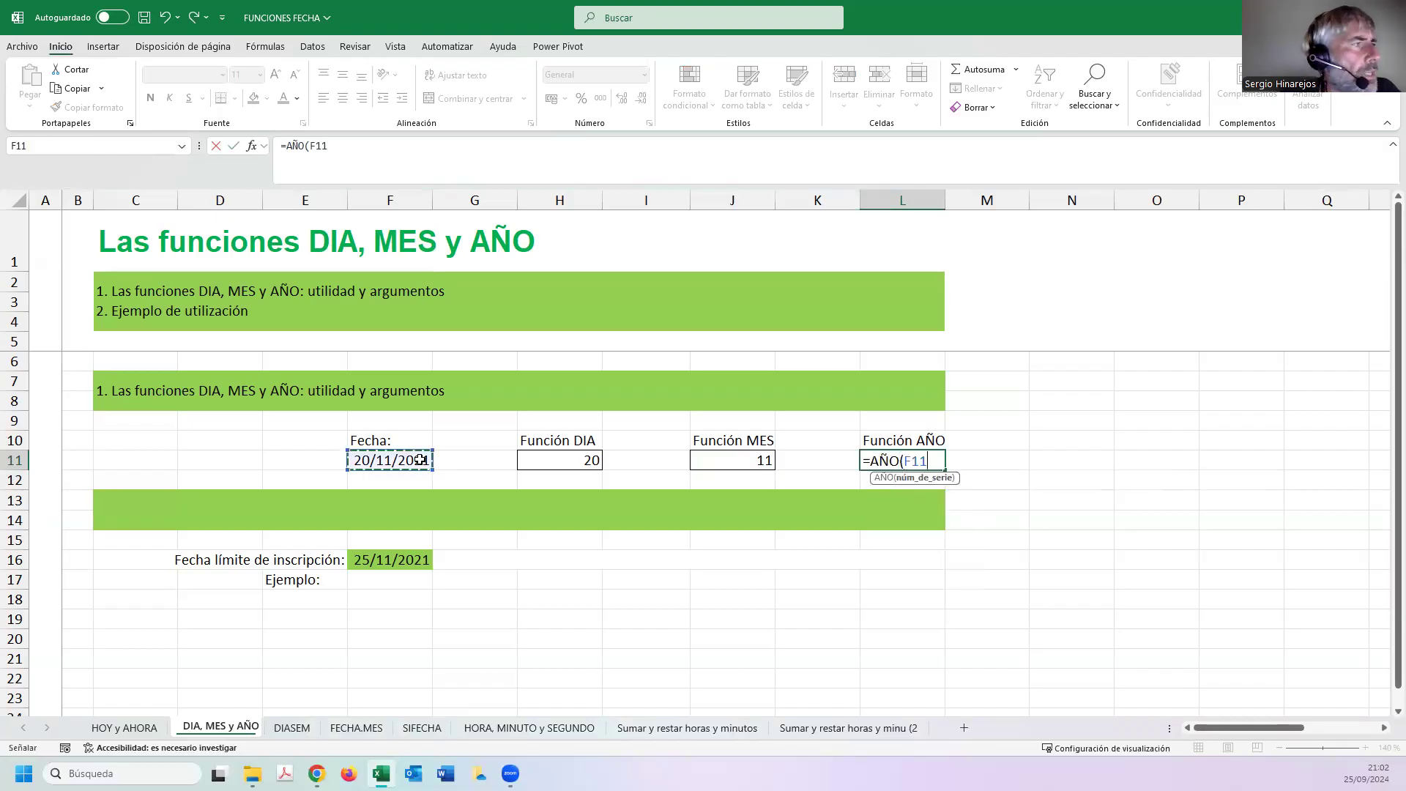
pyautogui.press('Return')
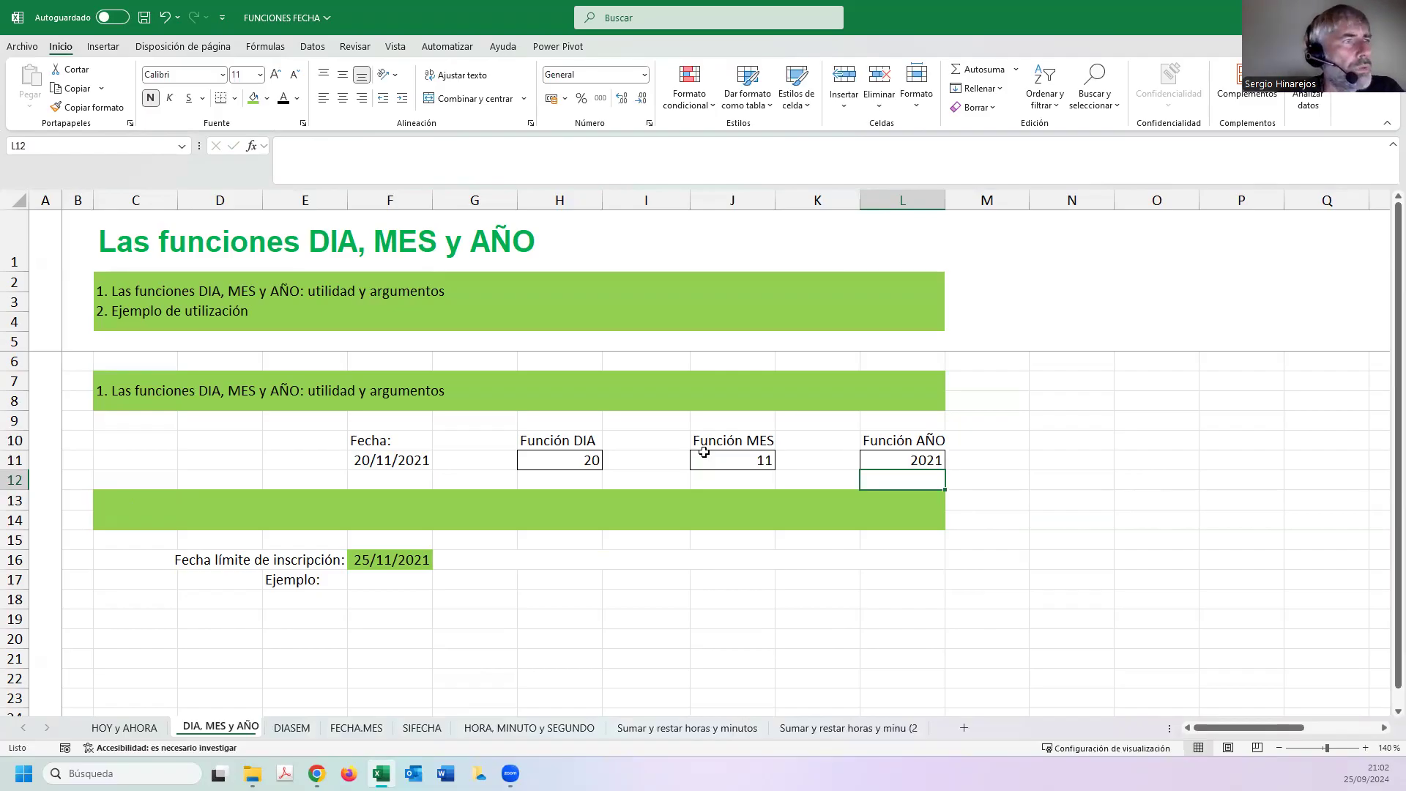
# Label cell N10 as JUNTAR FECHAS.
pyautogui.click(1043, 439)
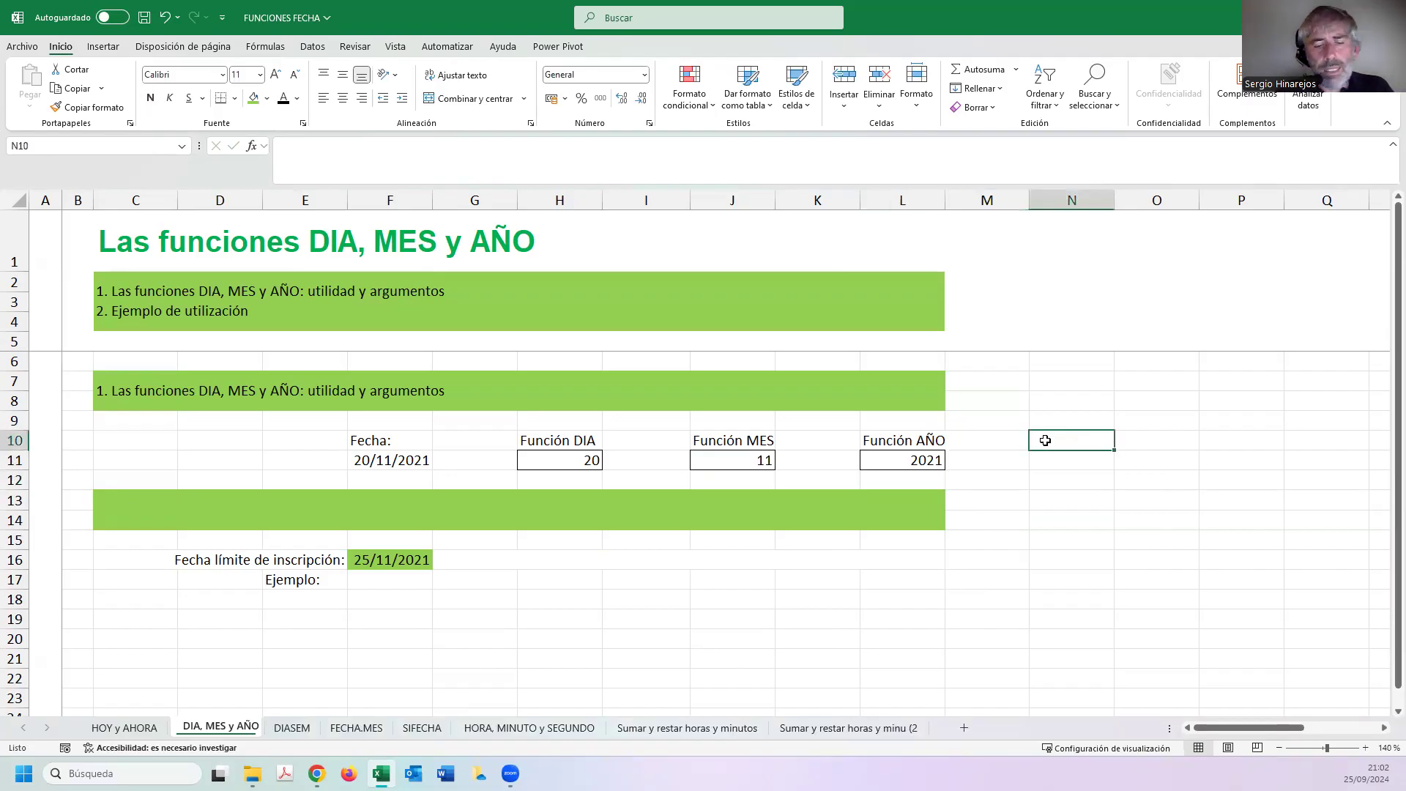
pyautogui.write('JUNTAR FECHAS')
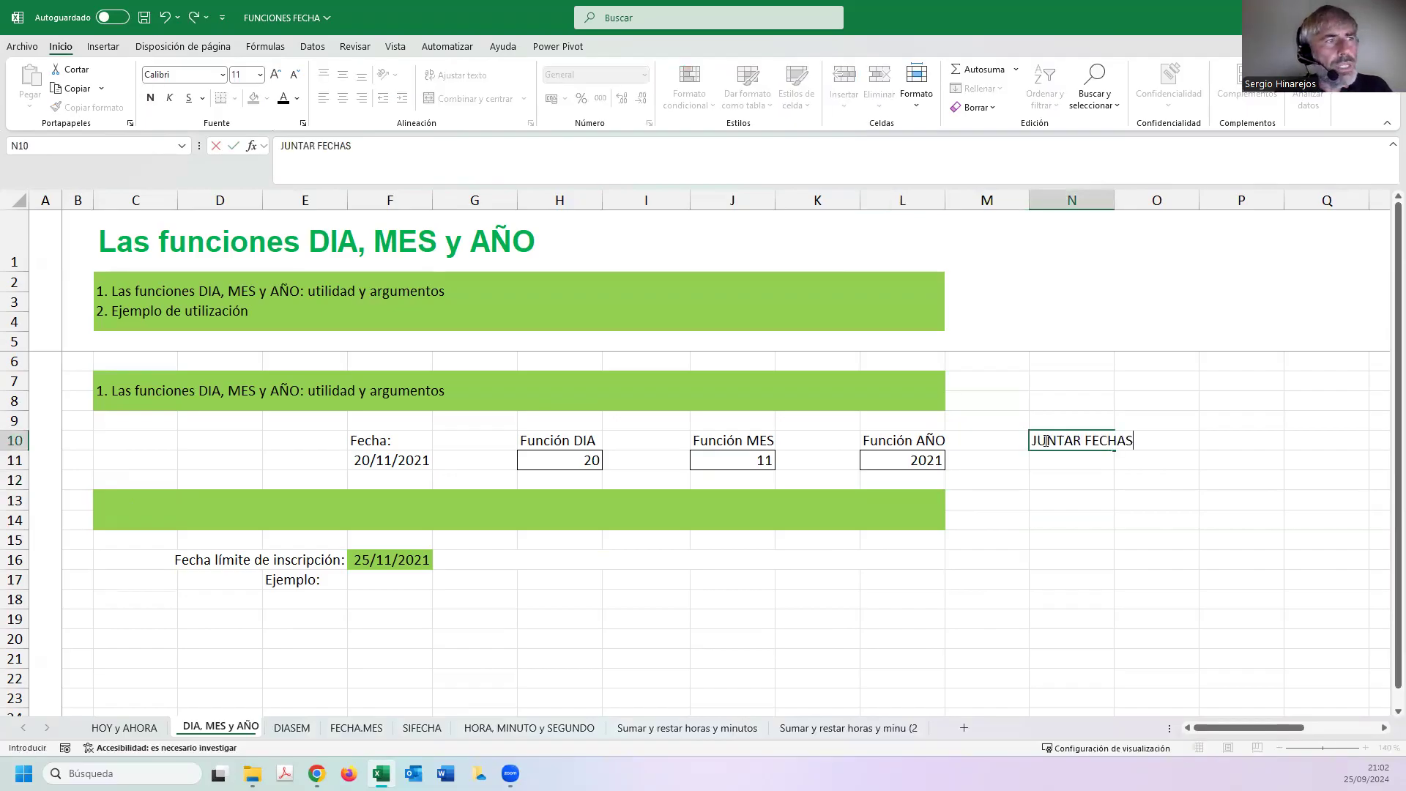
pyautogui.press('Return')
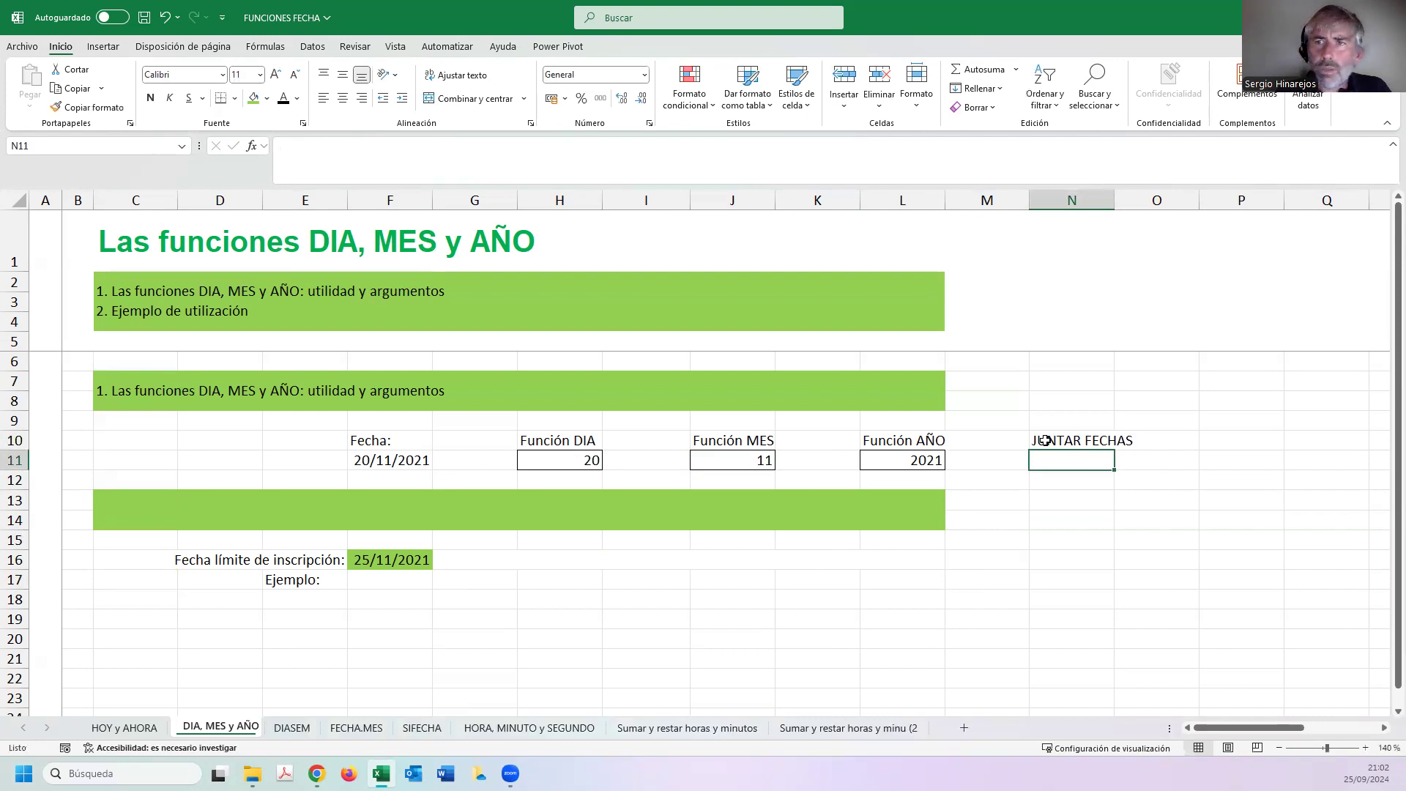
# Enter =FECHA(L11;J11;H11) in cell N11 to rebuild the date from its year, month and day, and review the formula.
pyautogui.write('=FE')
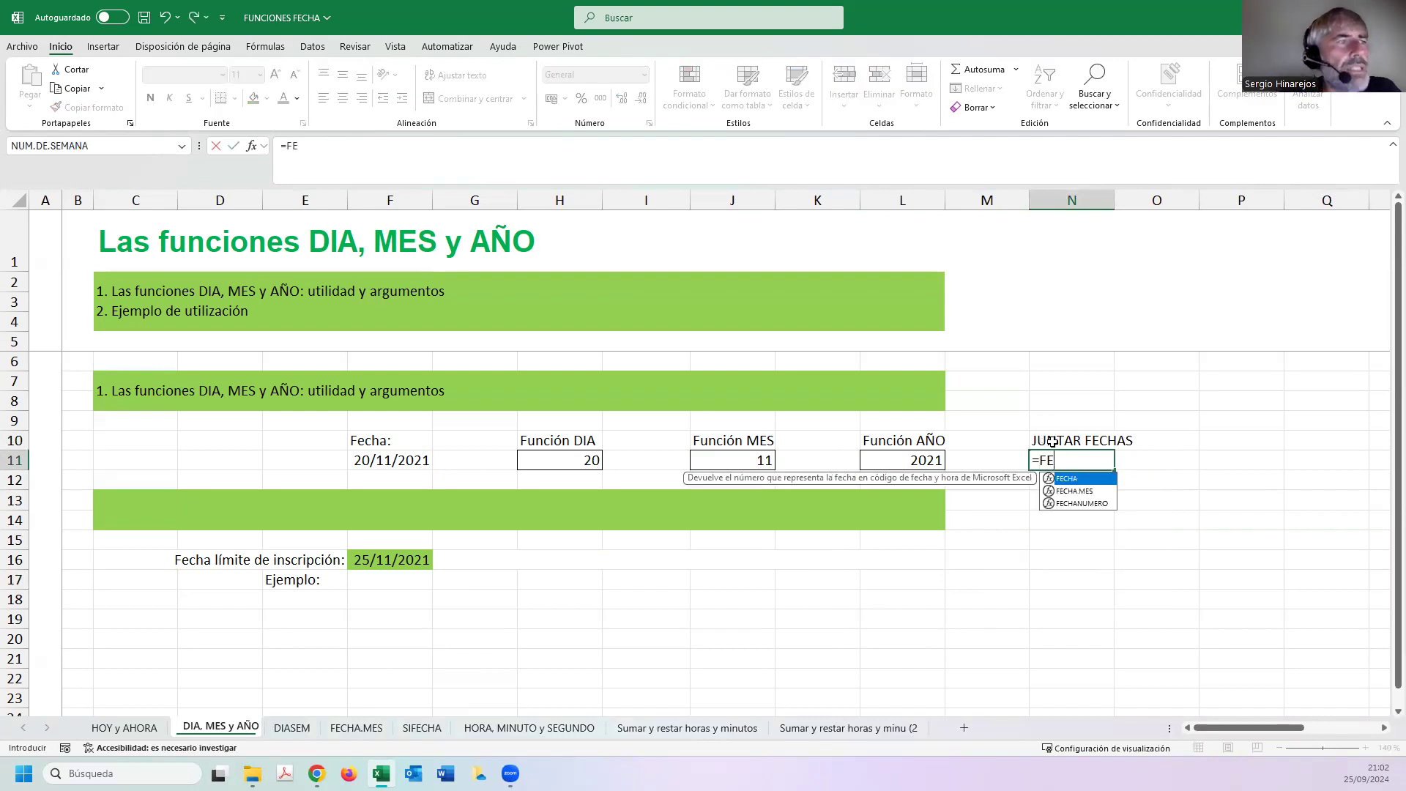
pyautogui.doubleClick(1069, 479)
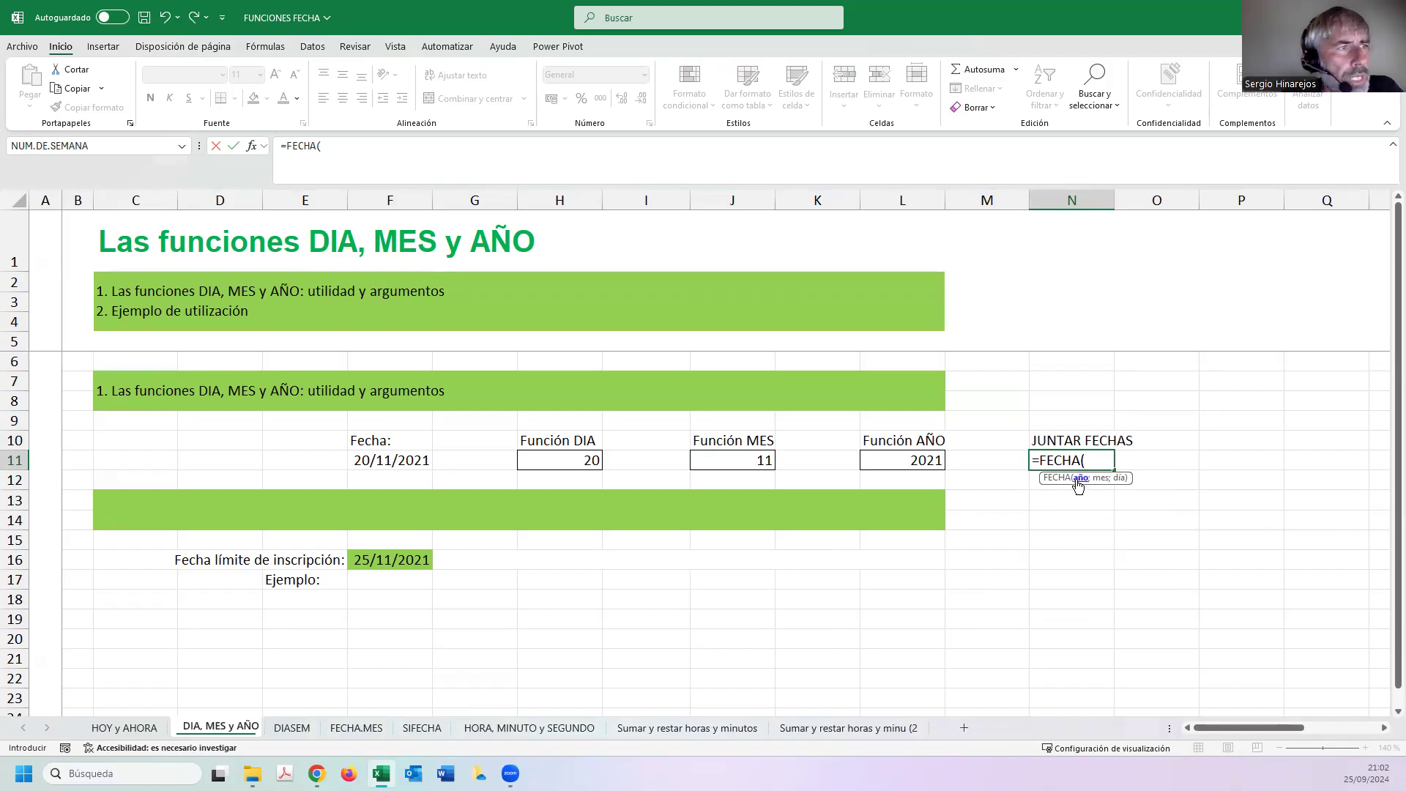
pyautogui.click(925, 458)
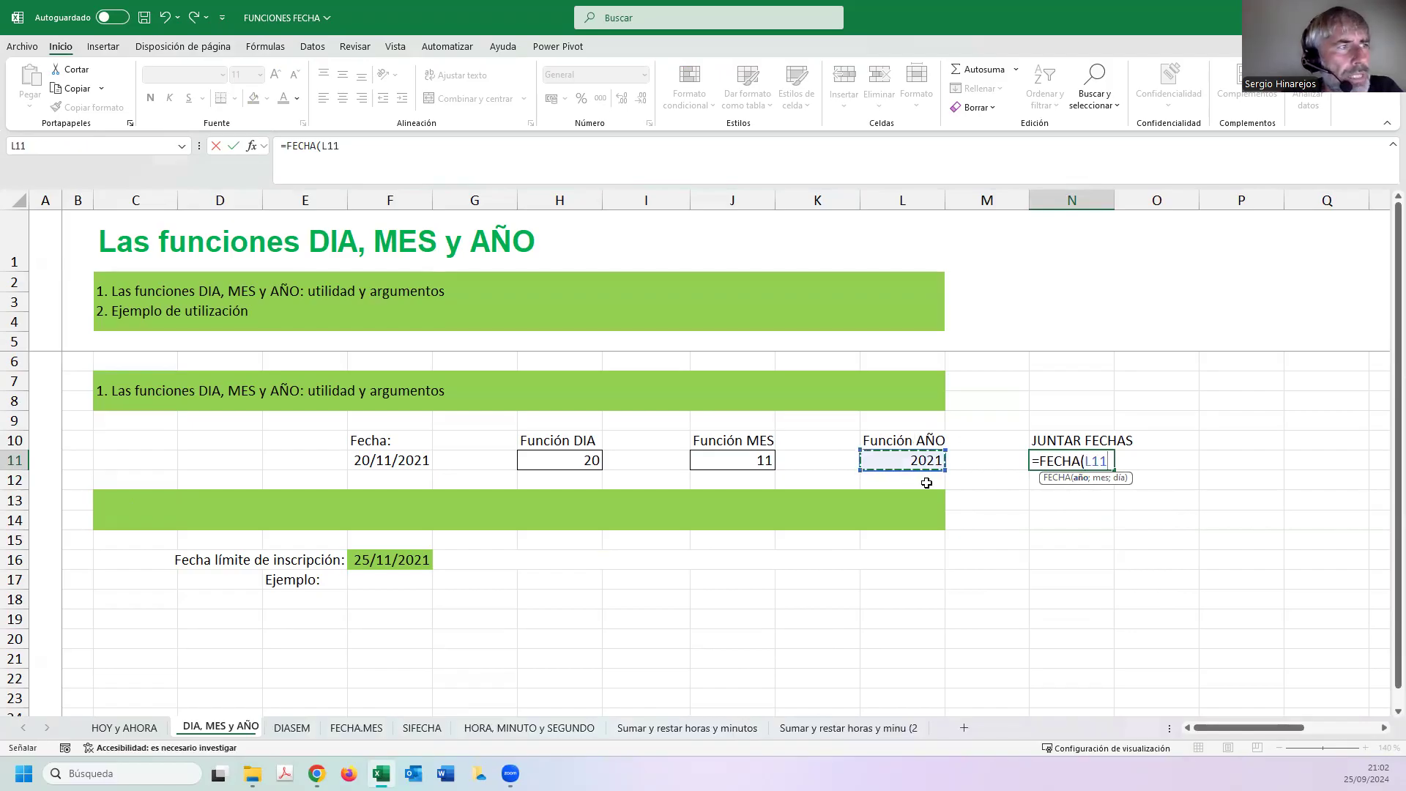
pyautogui.write(';')
pyautogui.click(696, 459)
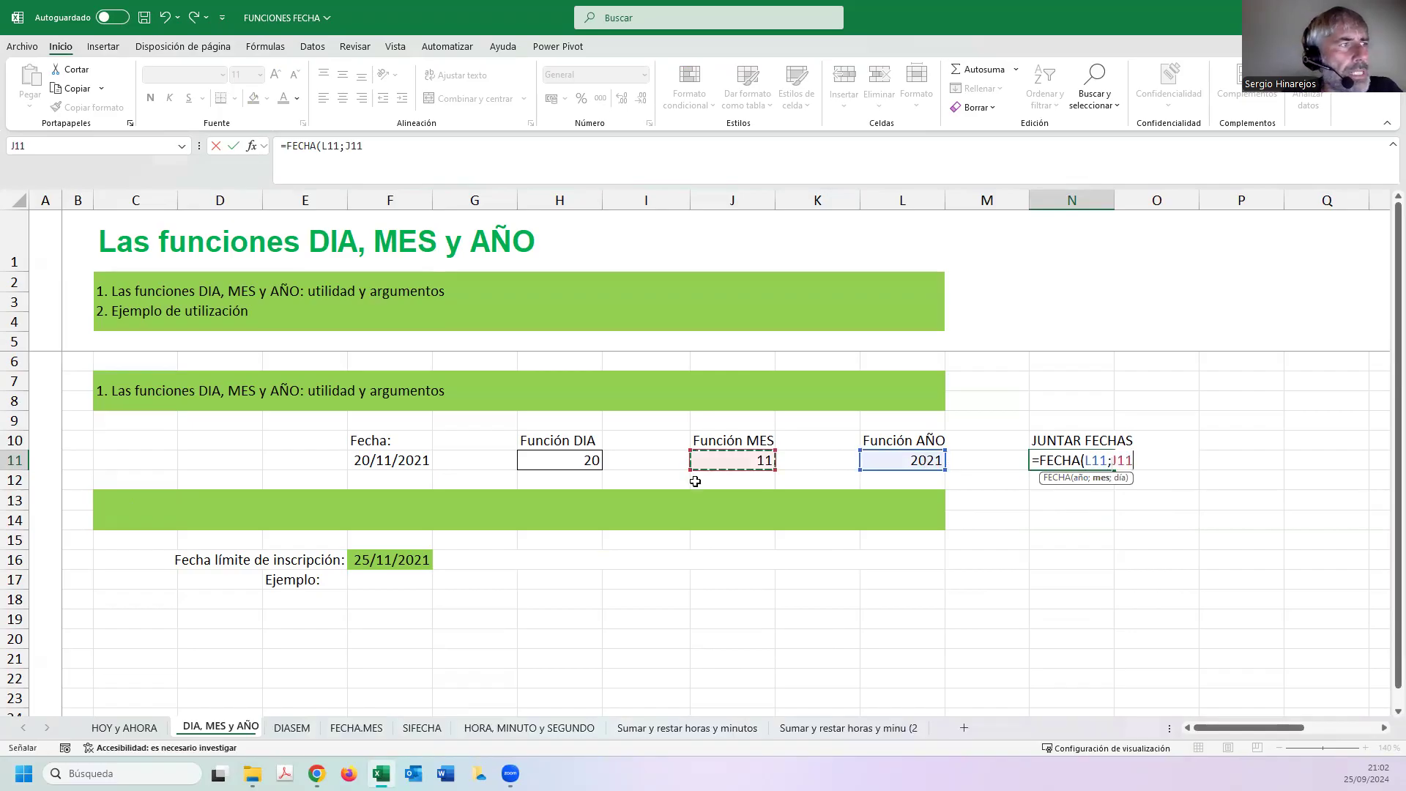
pyautogui.write(';')
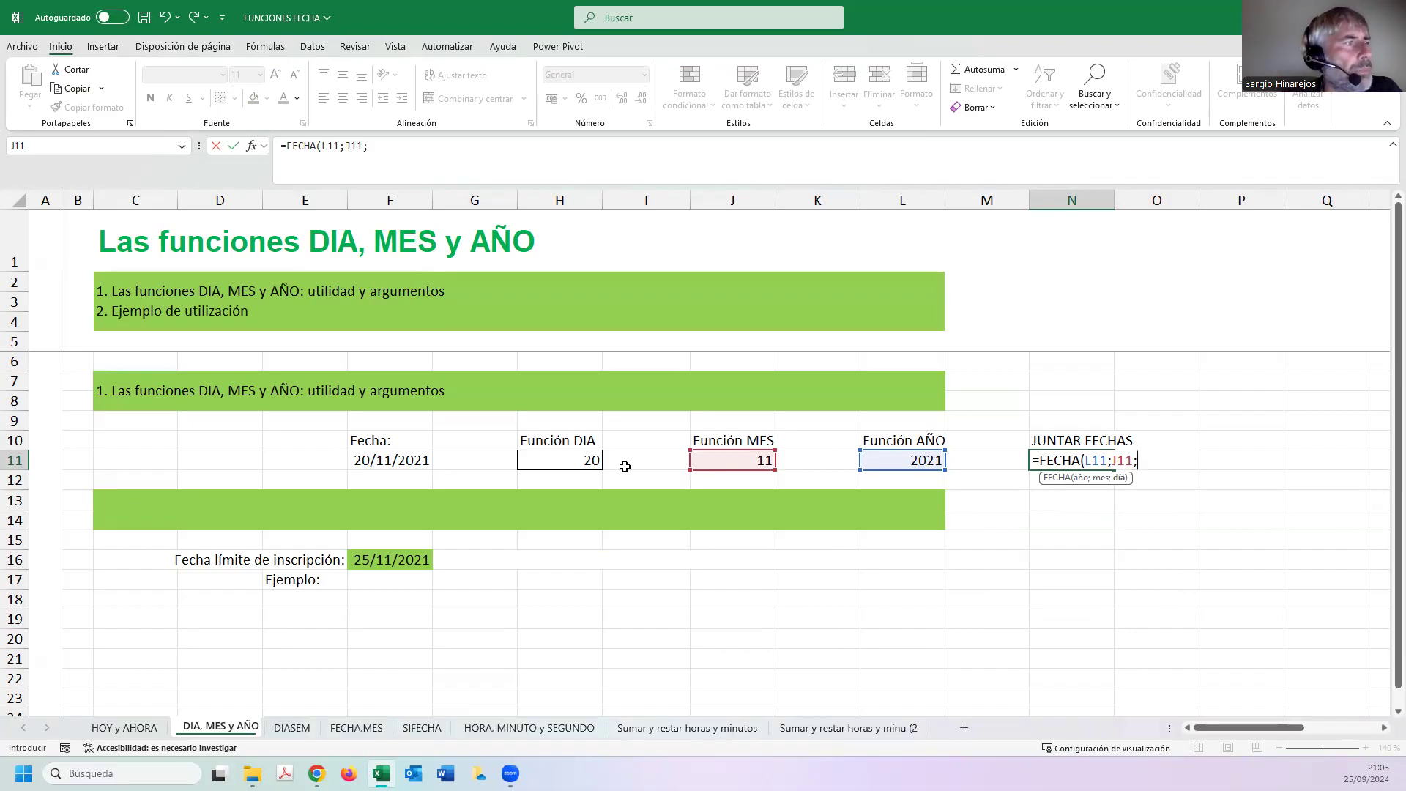
pyautogui.click(584, 460)
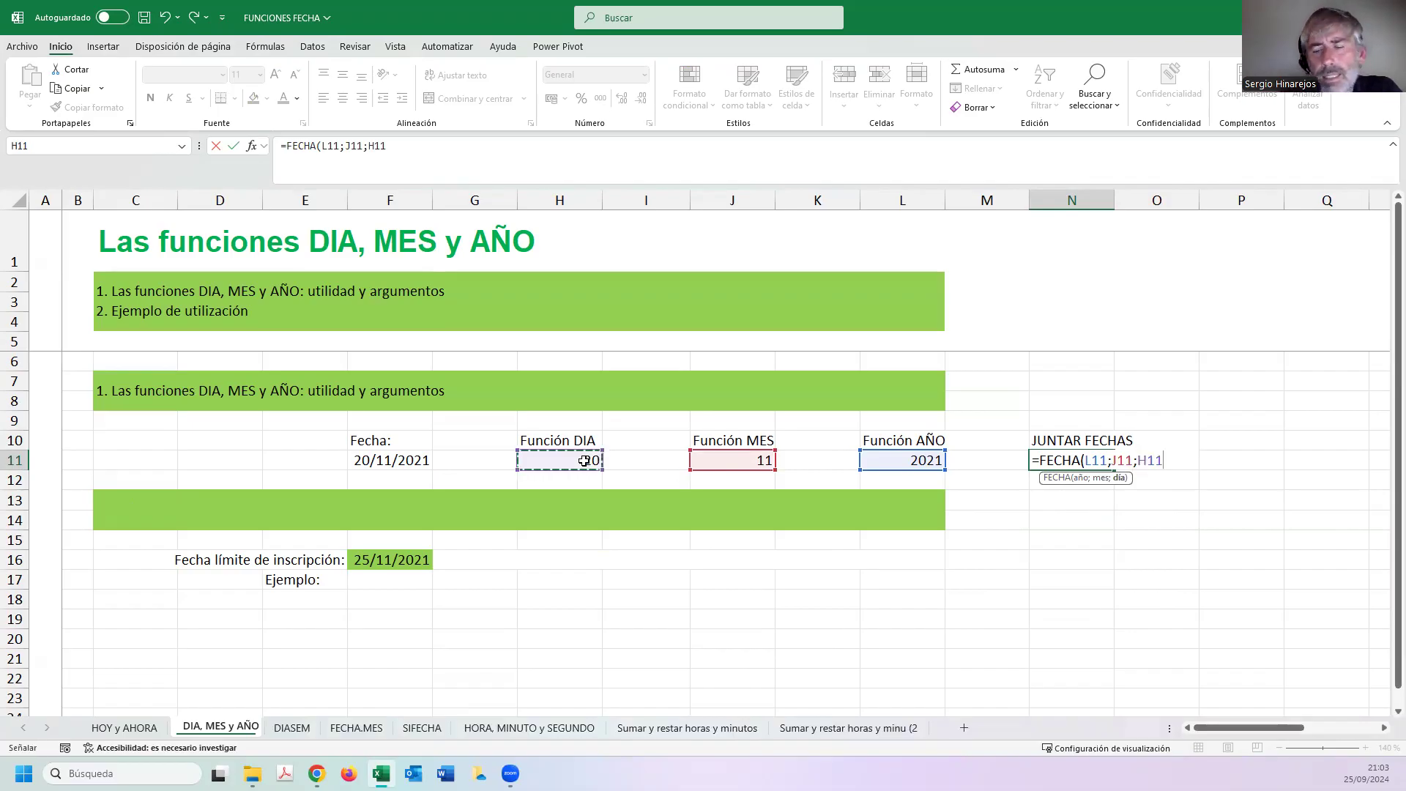
pyautogui.press('Return')
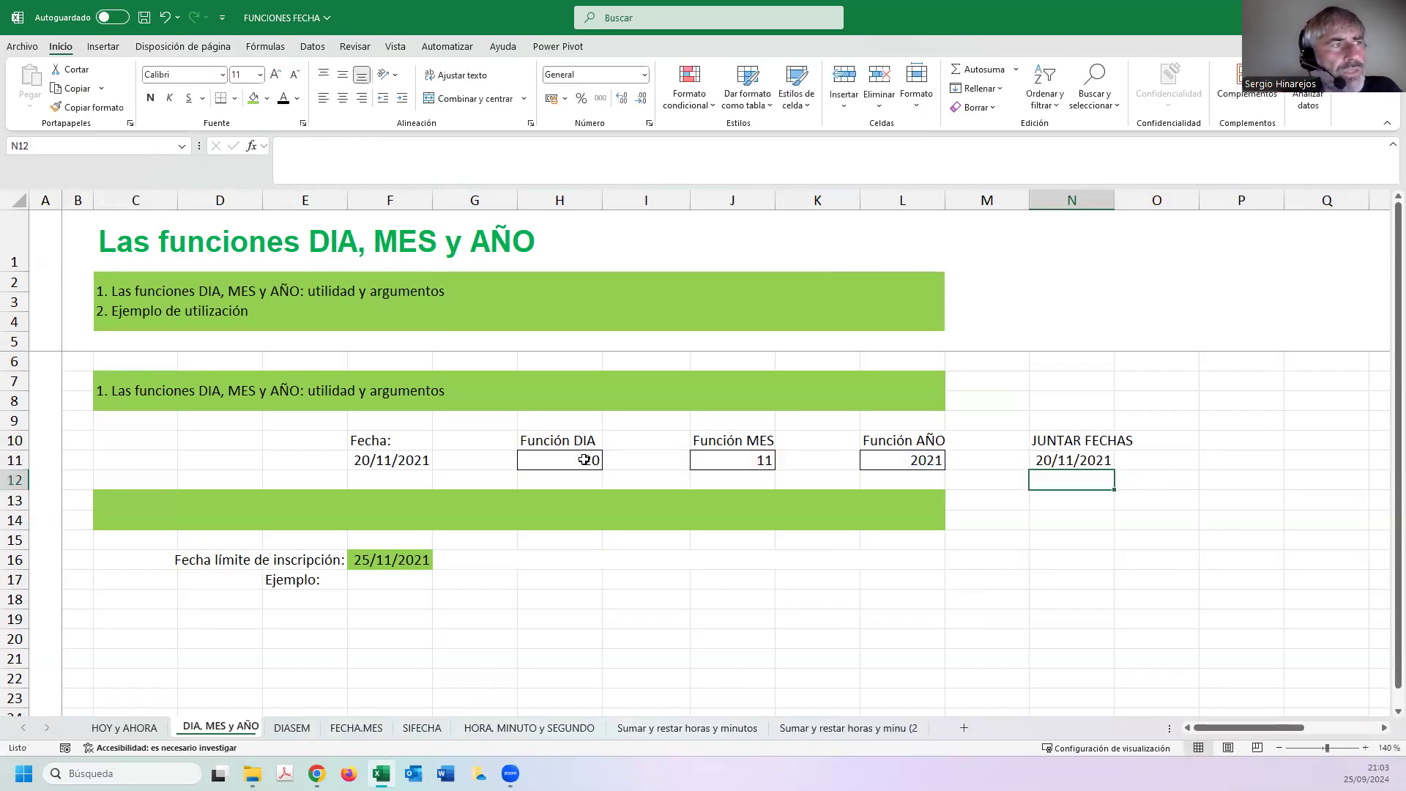
pyautogui.doubleClick(1062, 460)
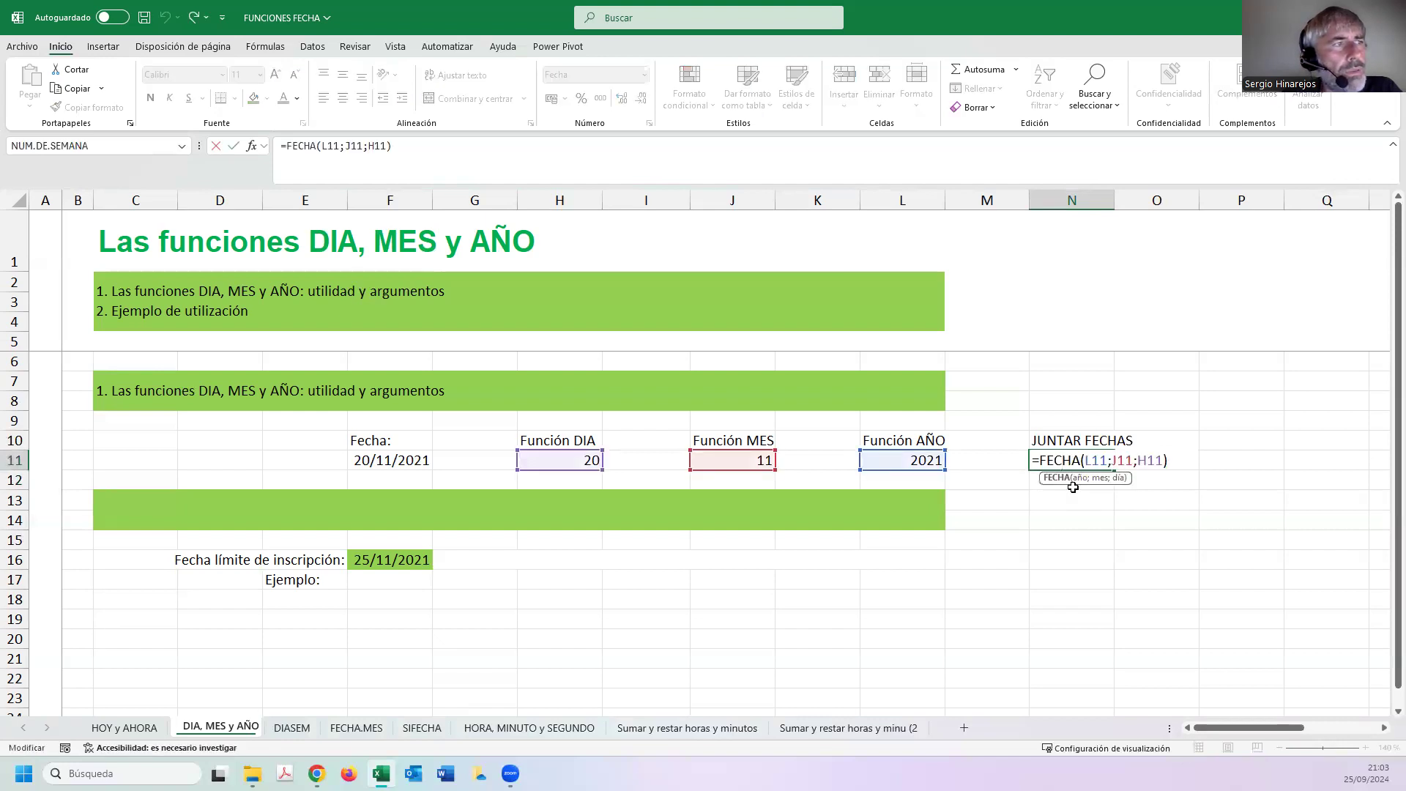
pyautogui.press('Return')
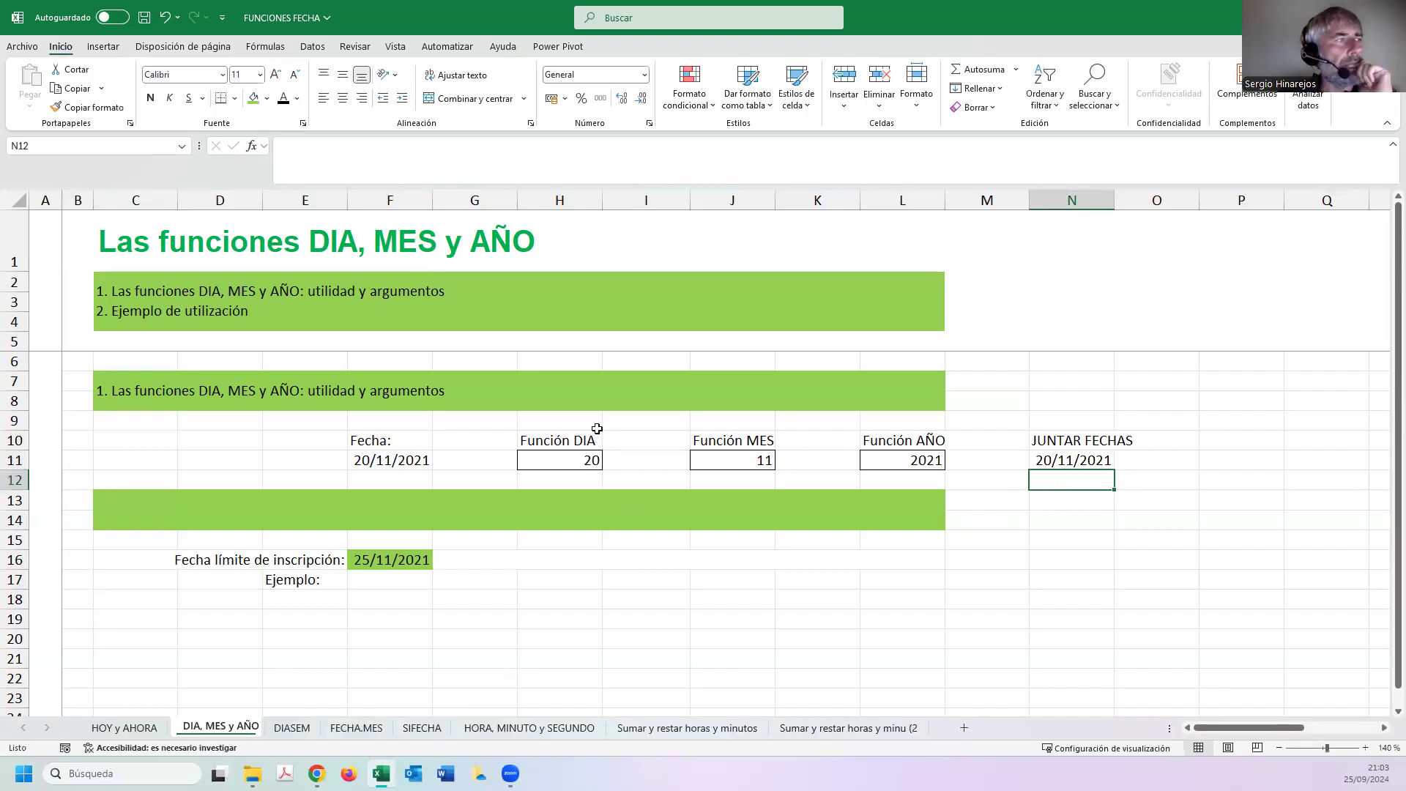
# Replace the heading in cell N10 with FECHA.
pyautogui.click(1073, 442)
pyautogui.write('FECHA')
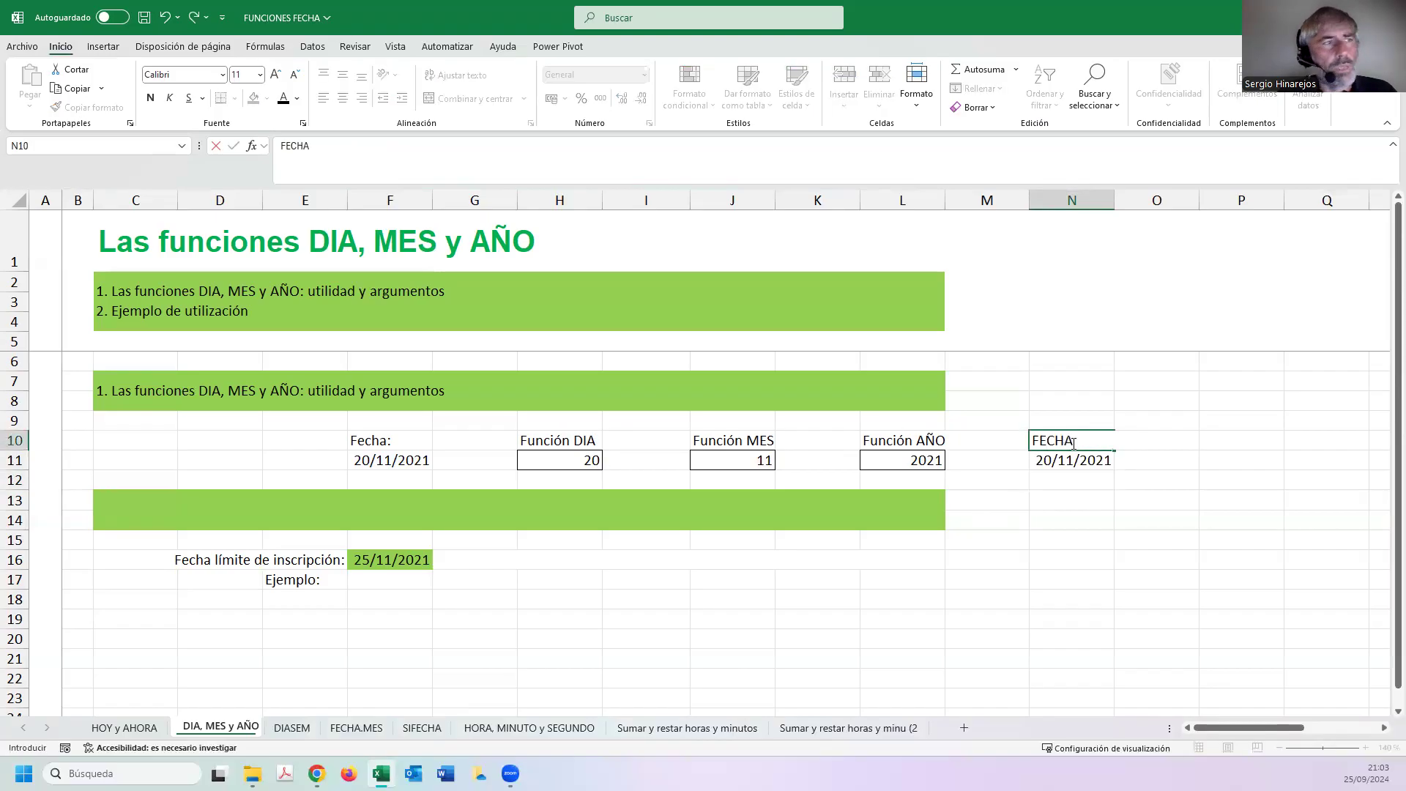
pyautogui.press('Return')
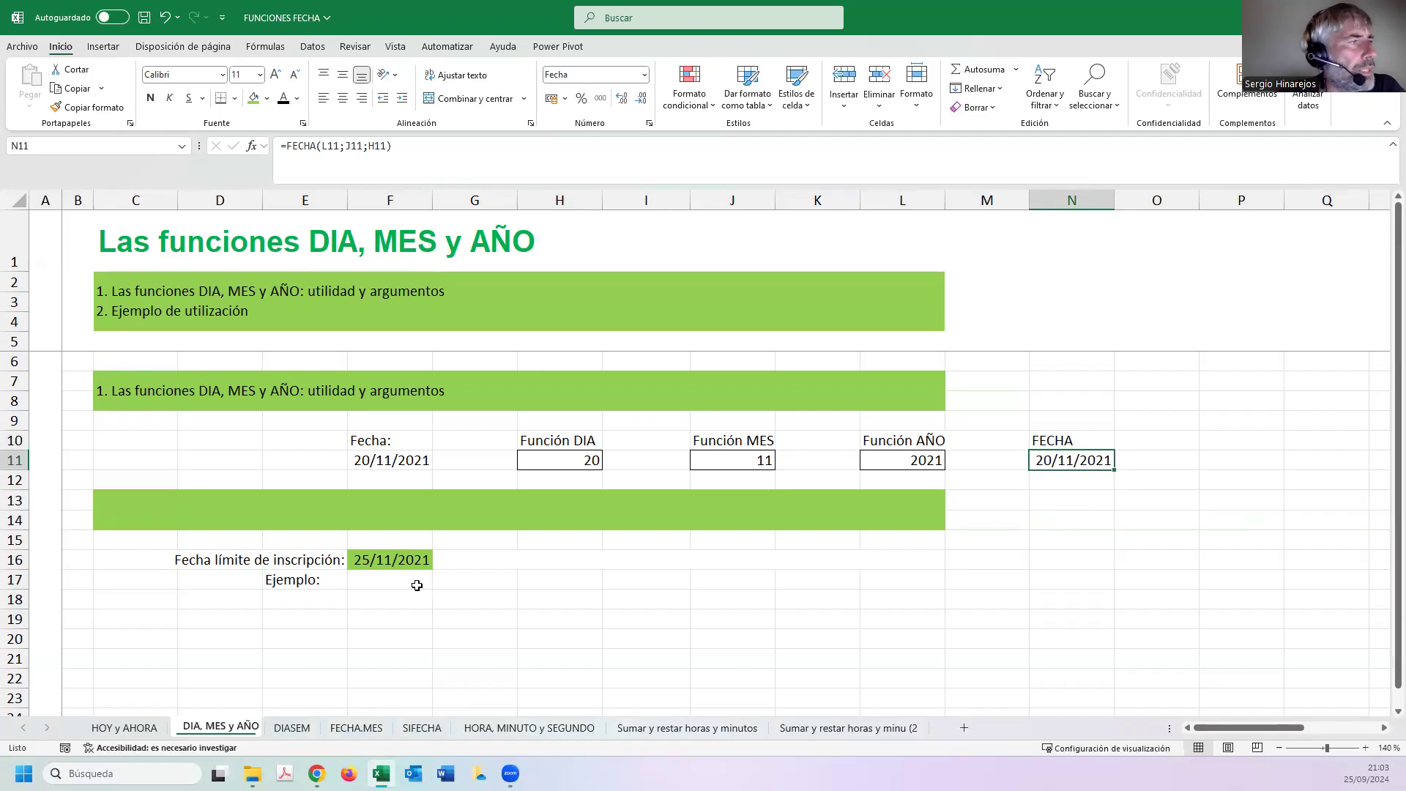
# In the merged cell G16, begin a formula with the text "la fecha limite de inscripcion el dia " followed by the & operator.
pyautogui.click(487, 564)
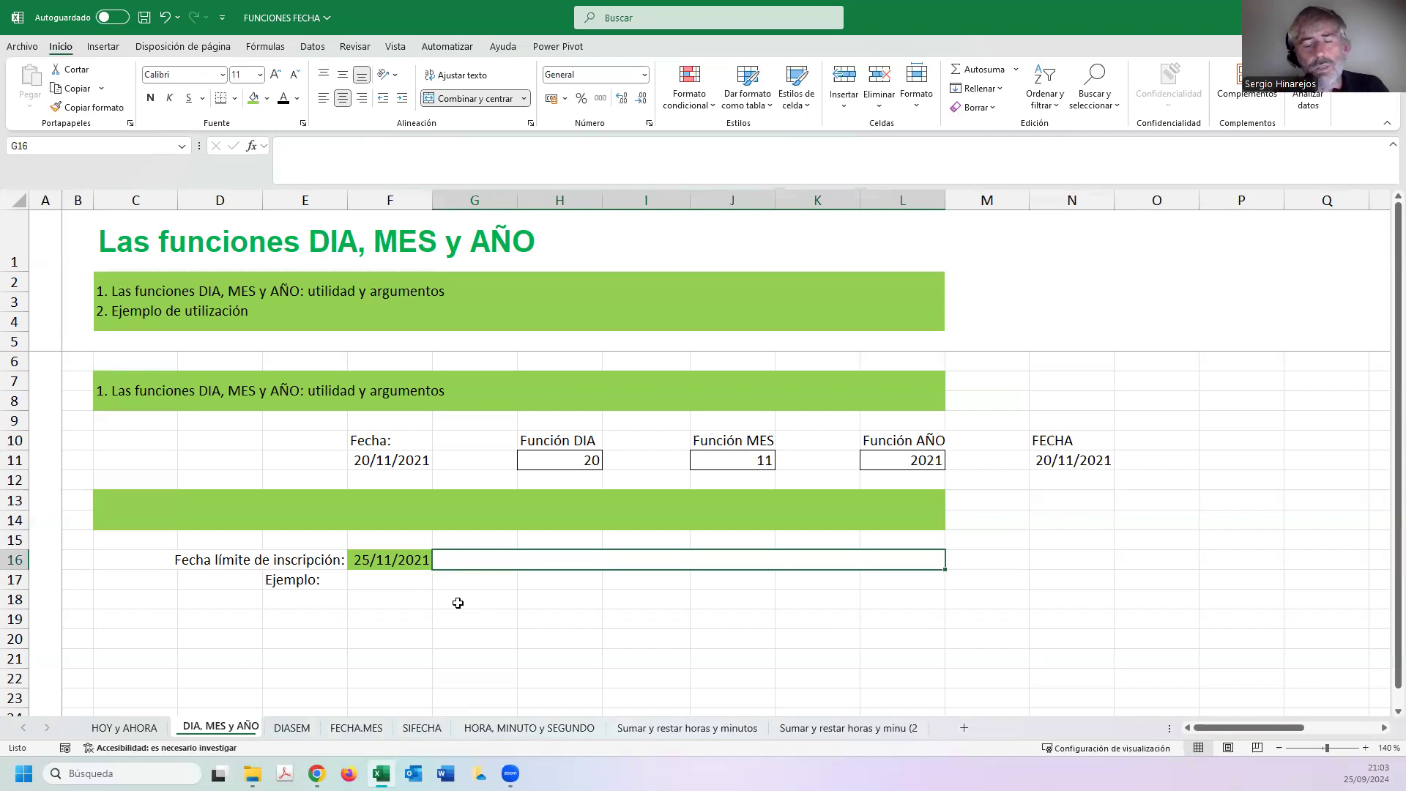
pyautogui.write('=')
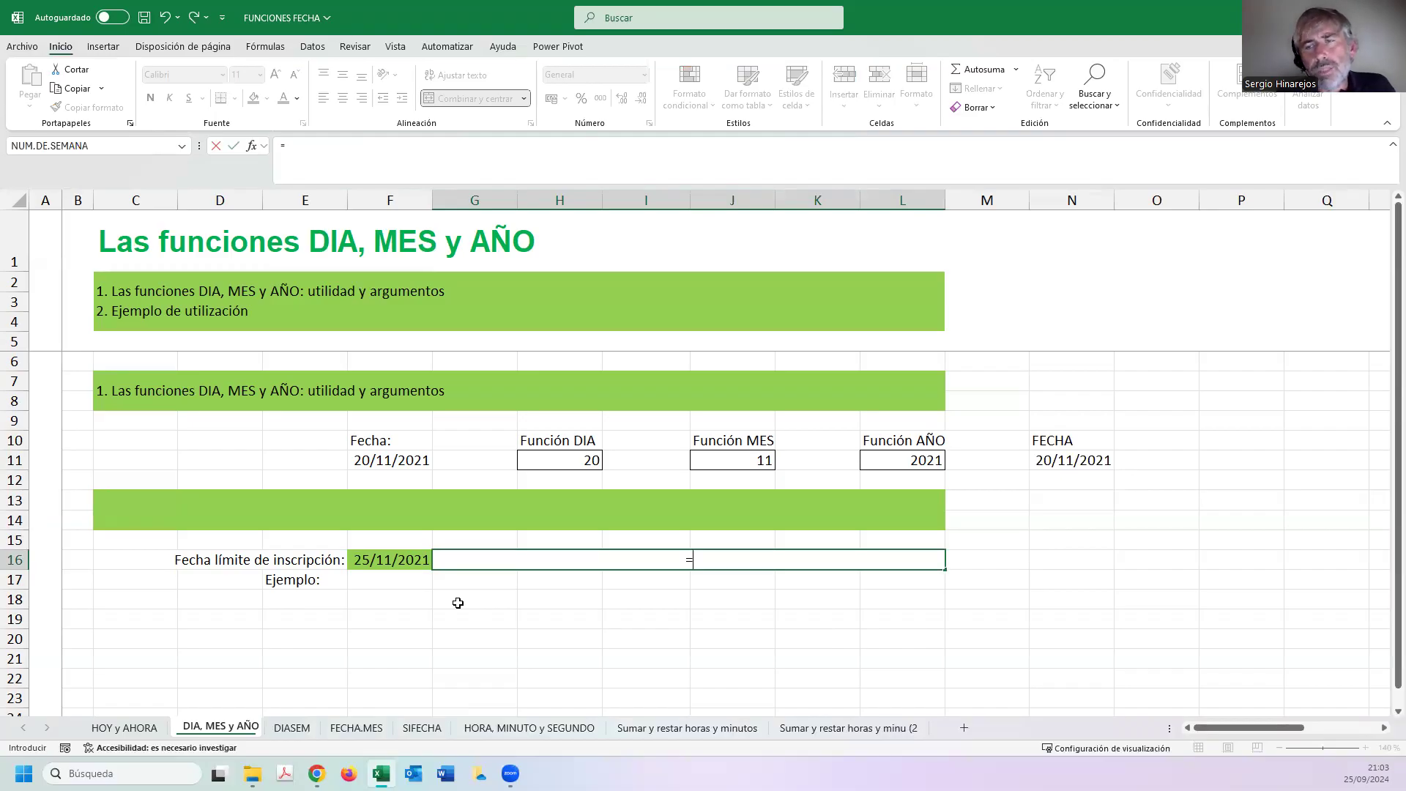
pyautogui.write('"')
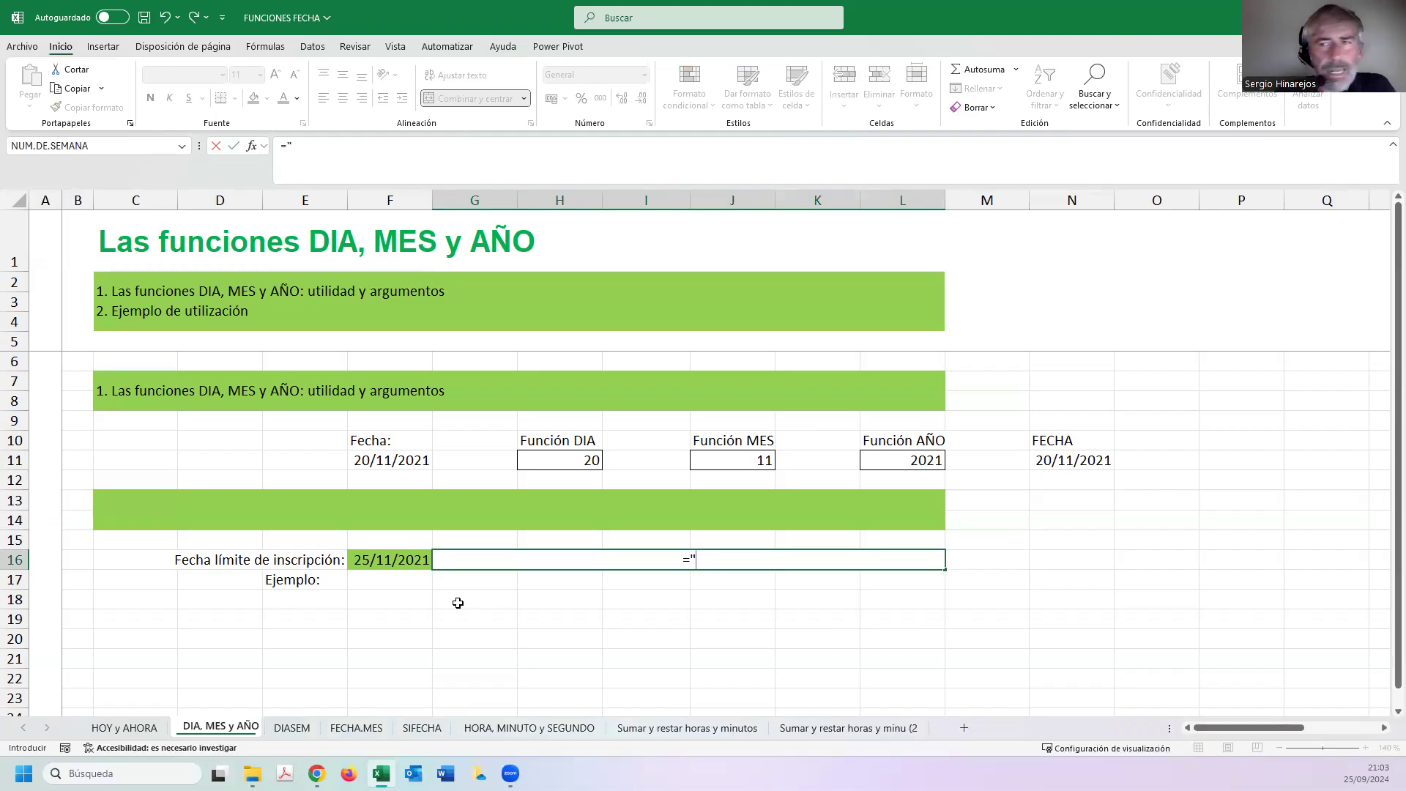
pyautogui.write('la fecha limite de inscripcion')
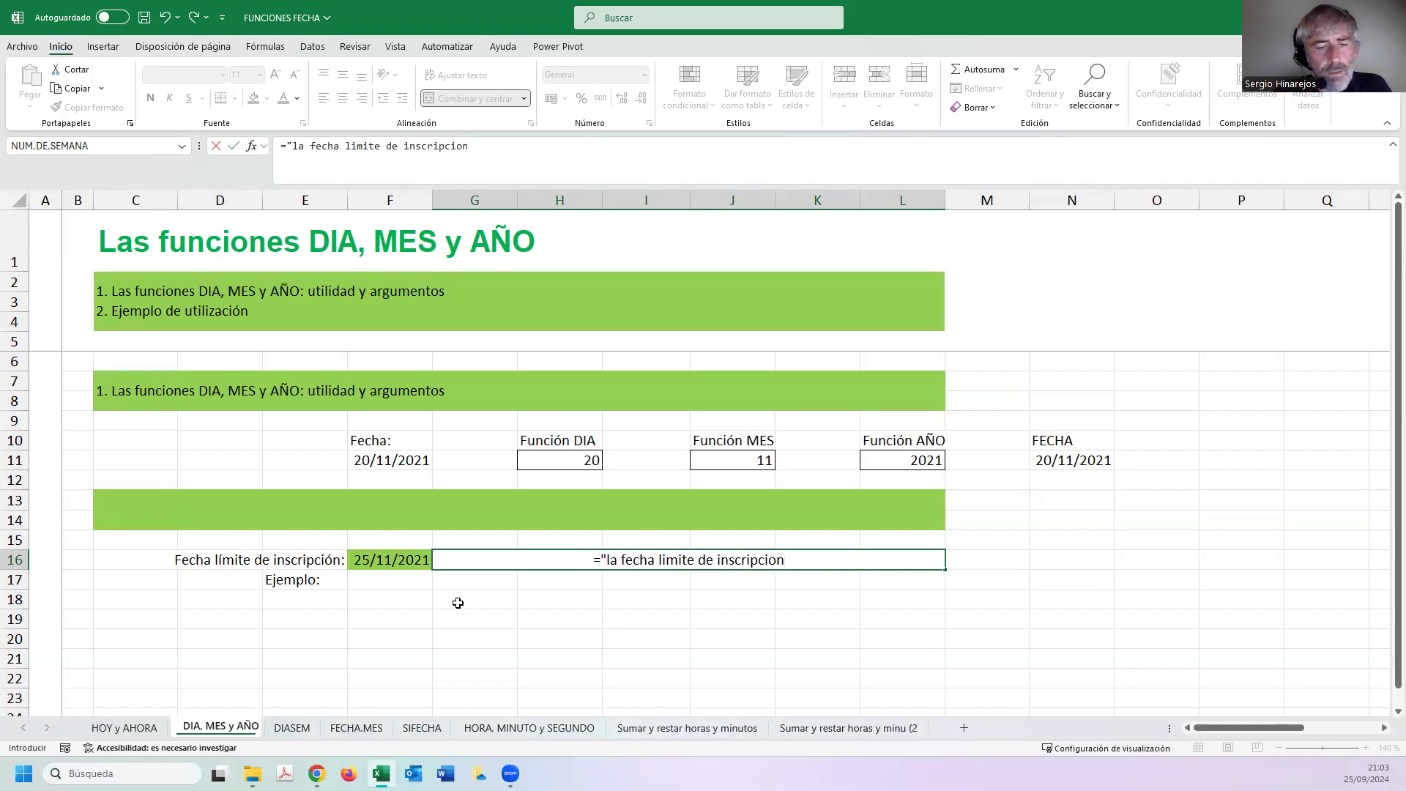
pyautogui.write('"')
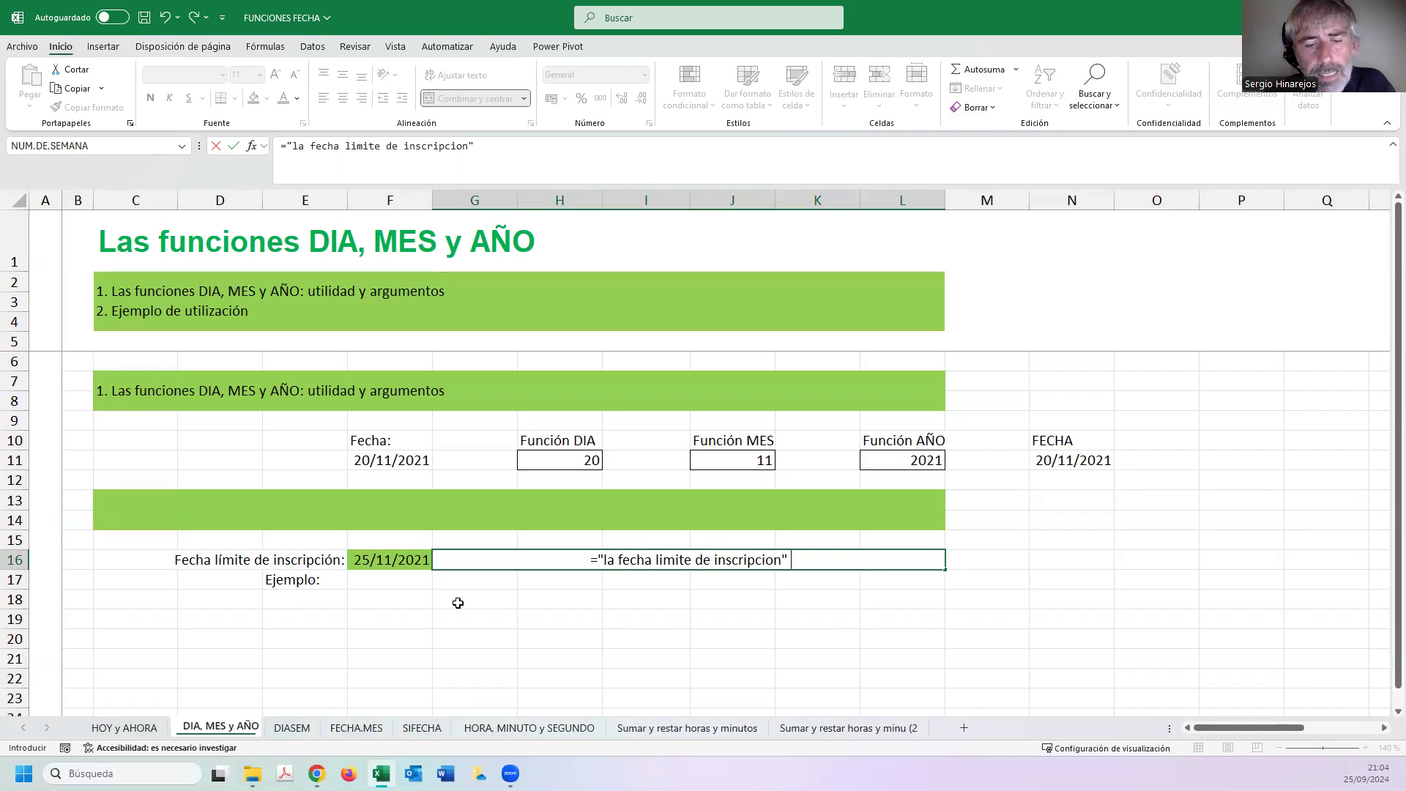
pyautogui.write('&')
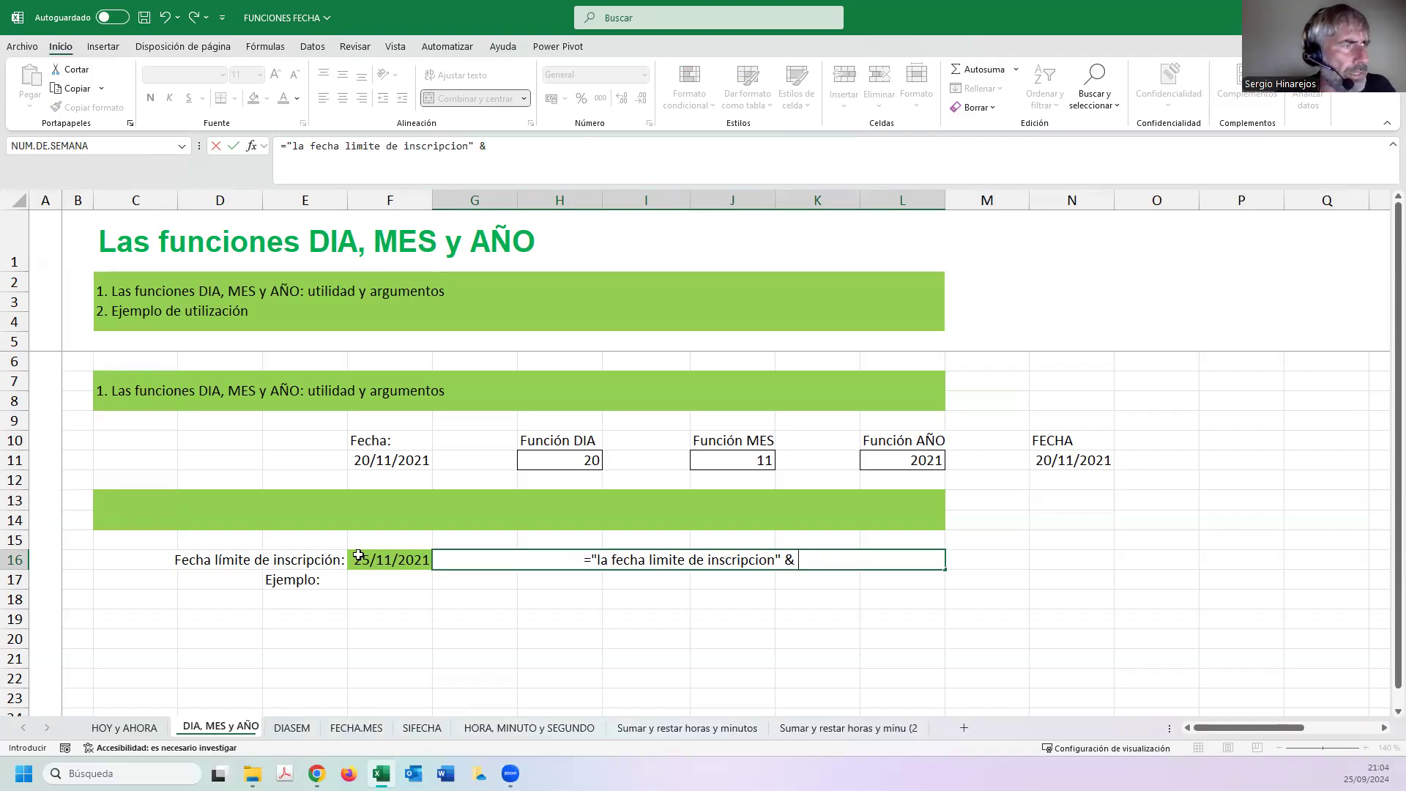
pyautogui.click(779, 560)
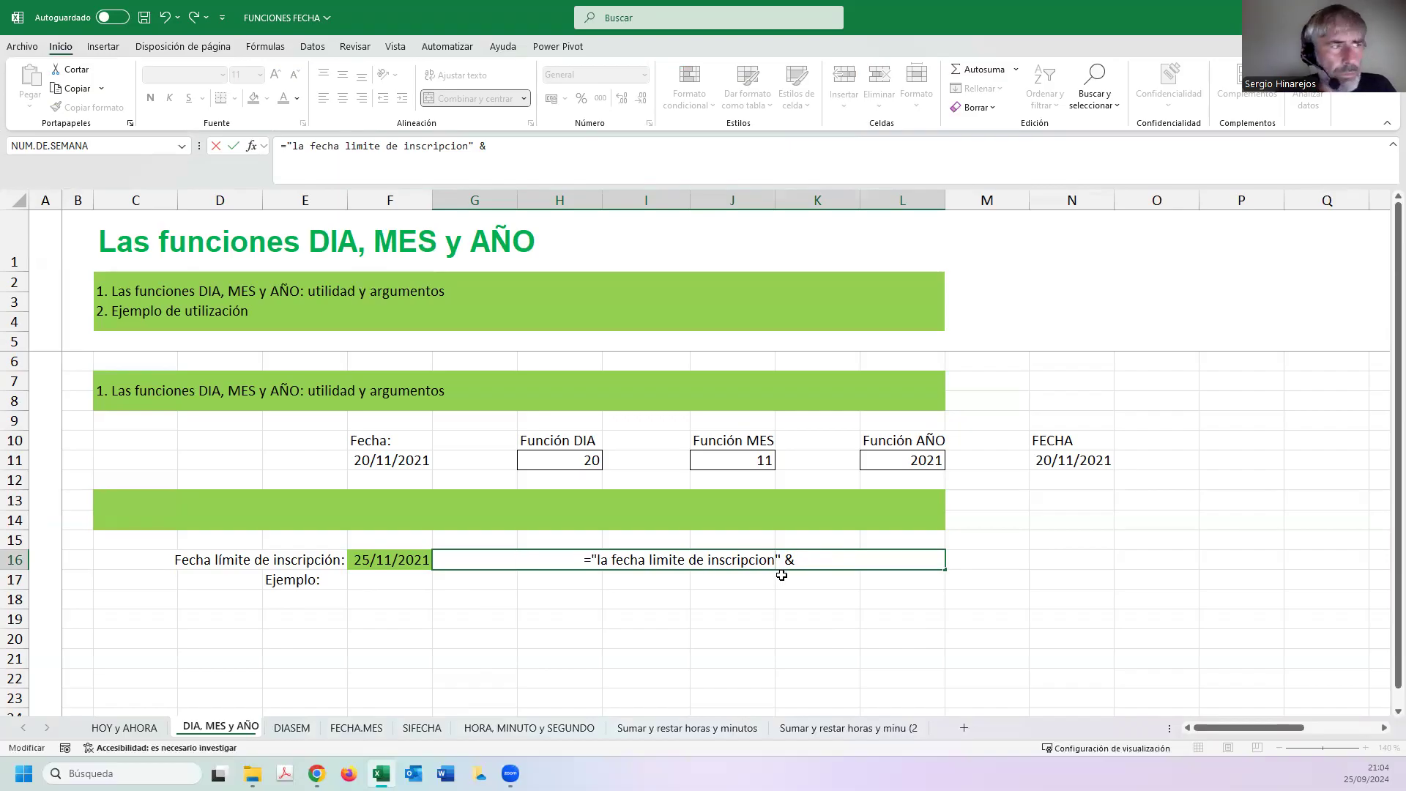
pyautogui.write('el dia')
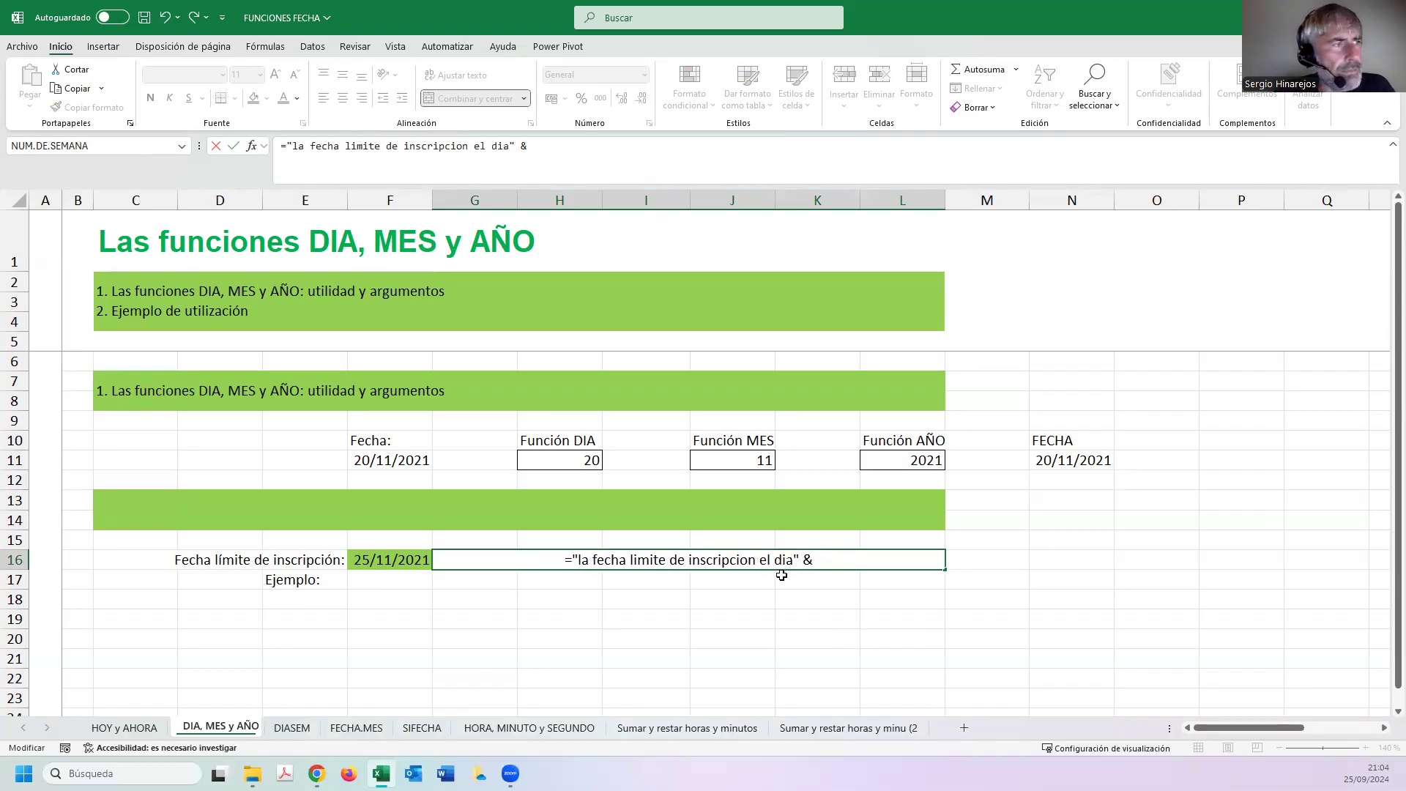
# Complete the G16 formula by appending DIA(F16) after the & operator.
pyautogui.click(823, 563)
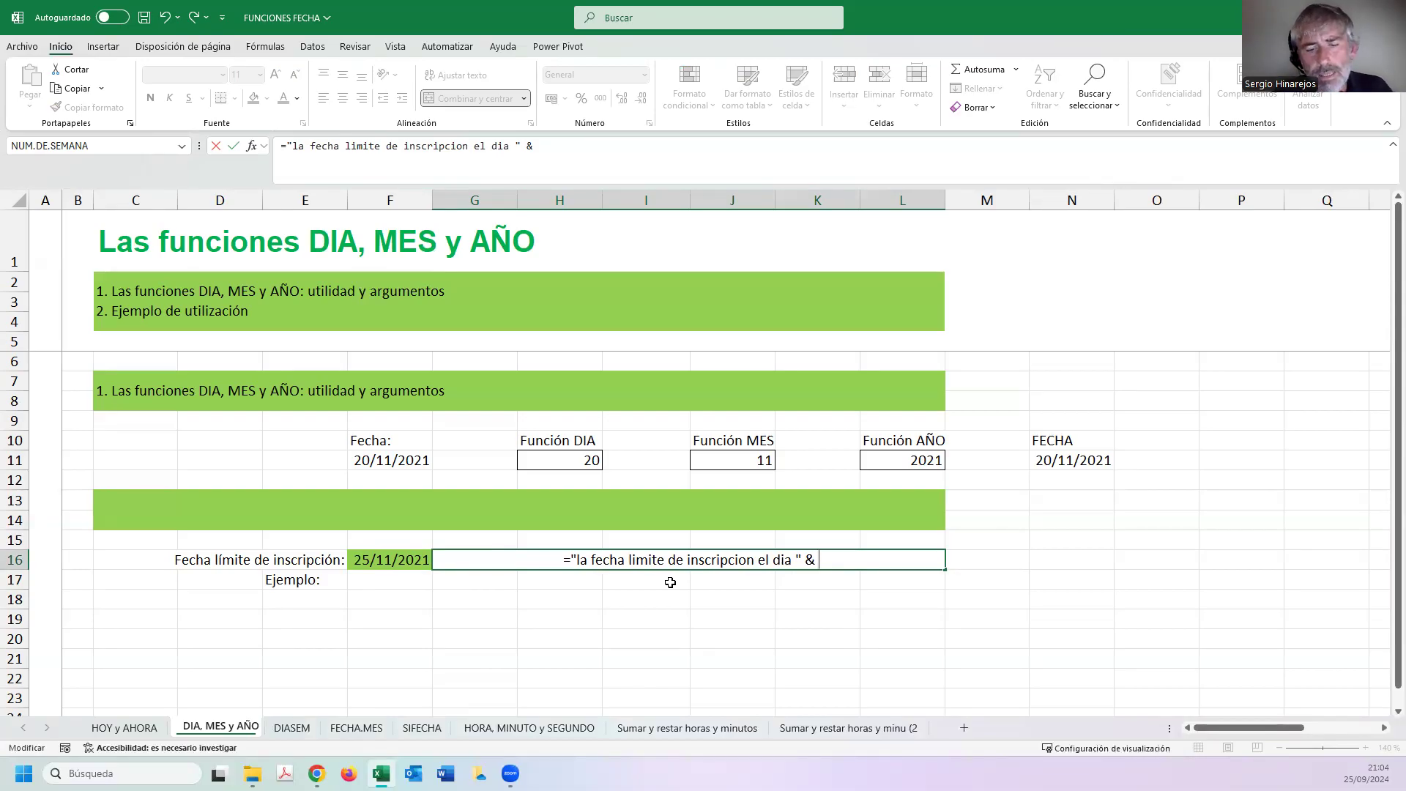
pyautogui.write('dia(')
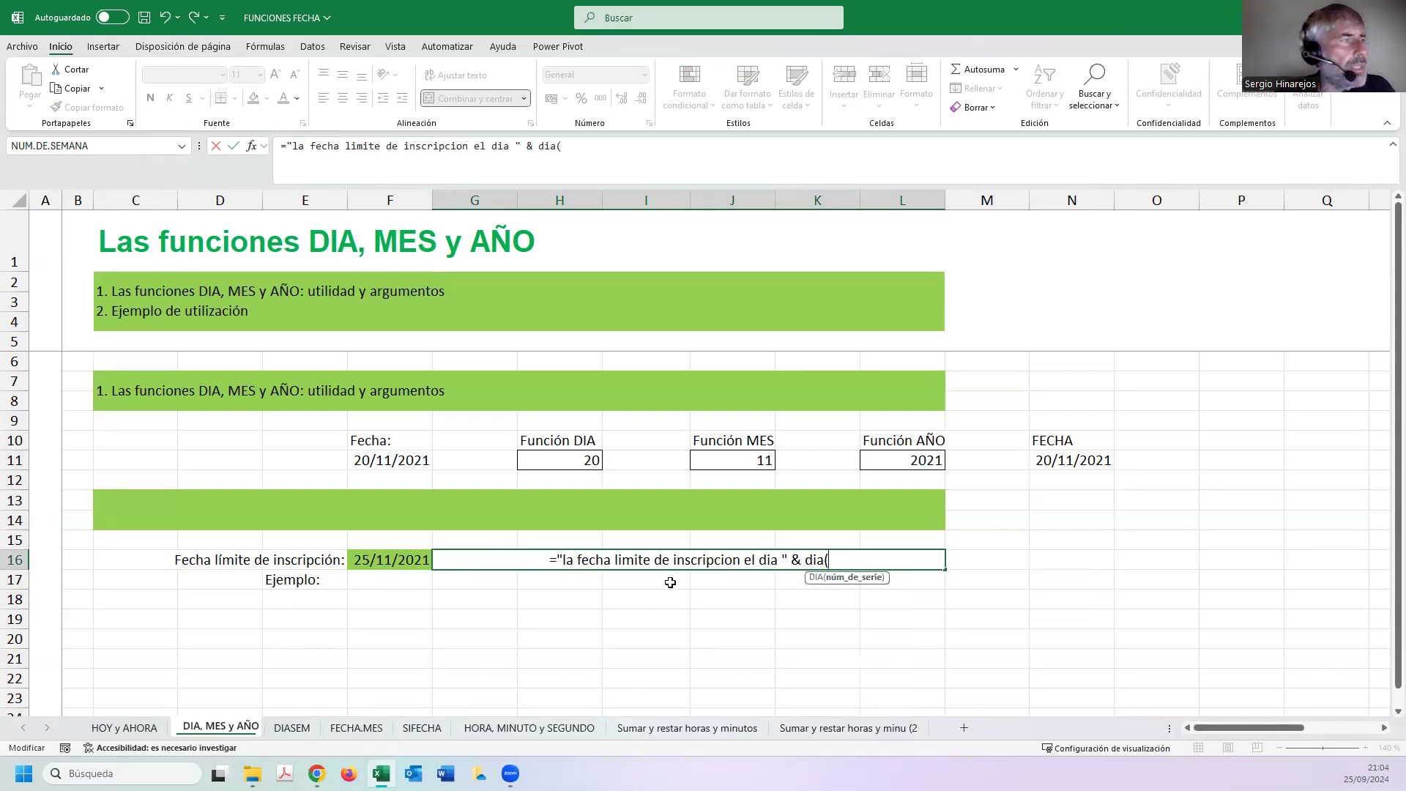
pyautogui.click(381, 565)
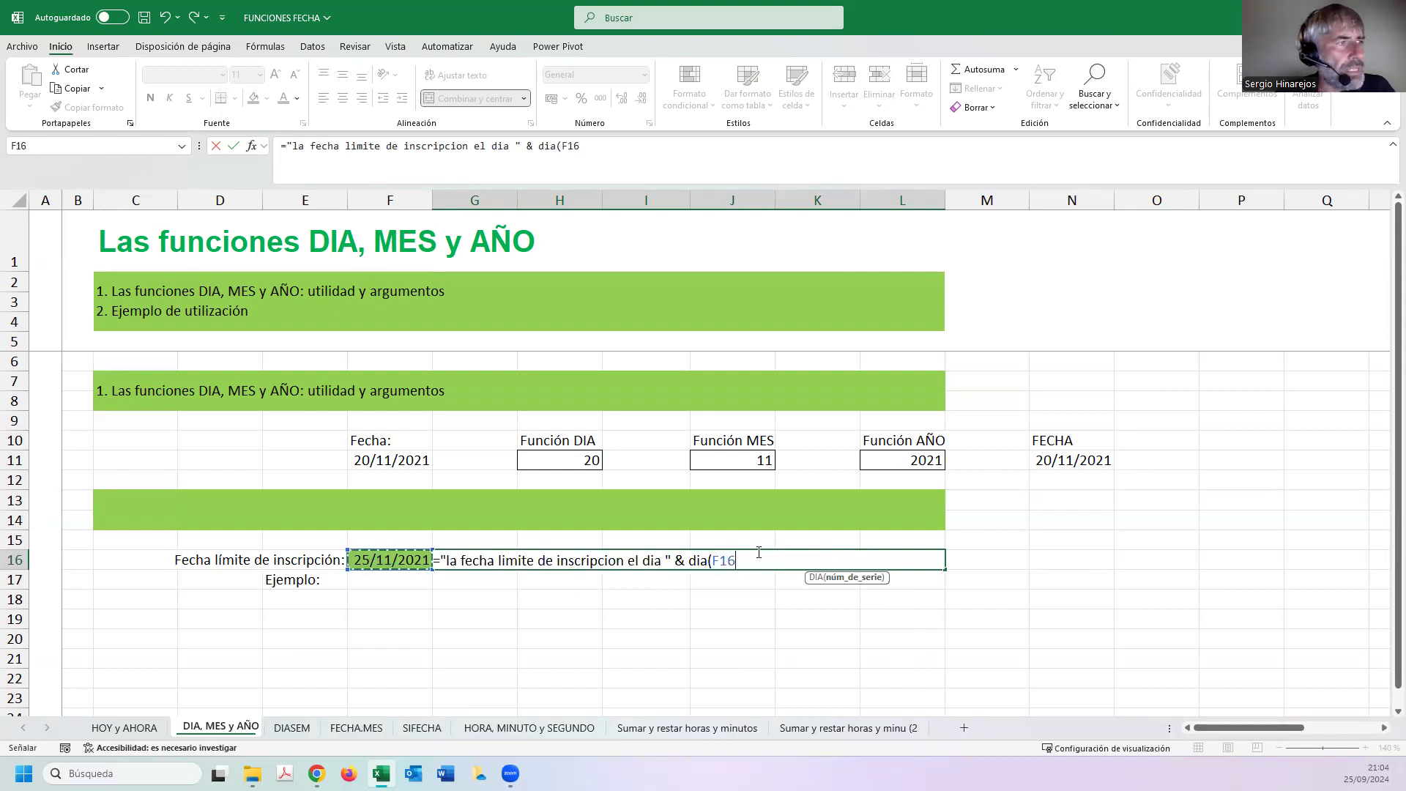
pyautogui.write(')')
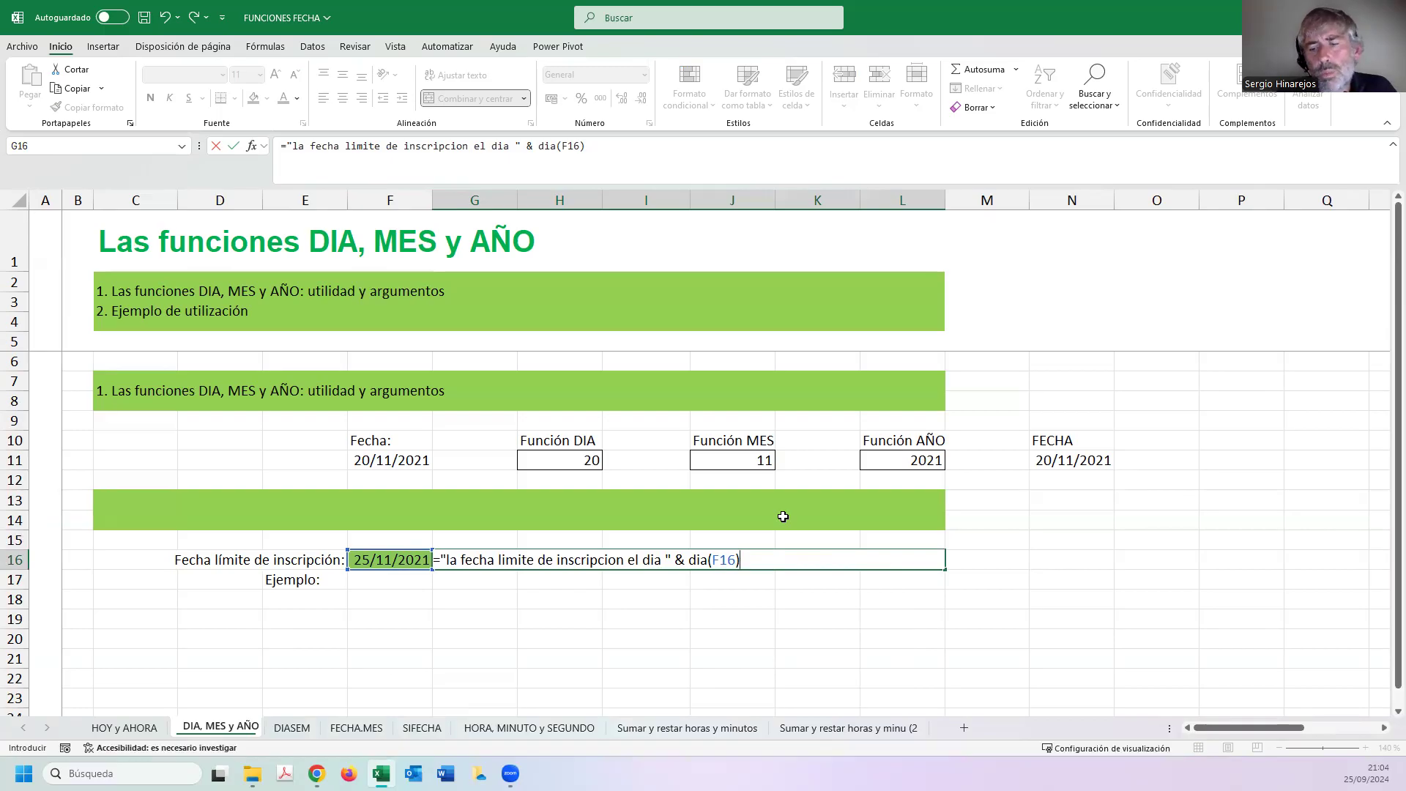
pyautogui.press('Return')
# Insert "es" before "el dia" in the G16 formula text, and select the deadline date in F16.
pyautogui.click(548, 564)
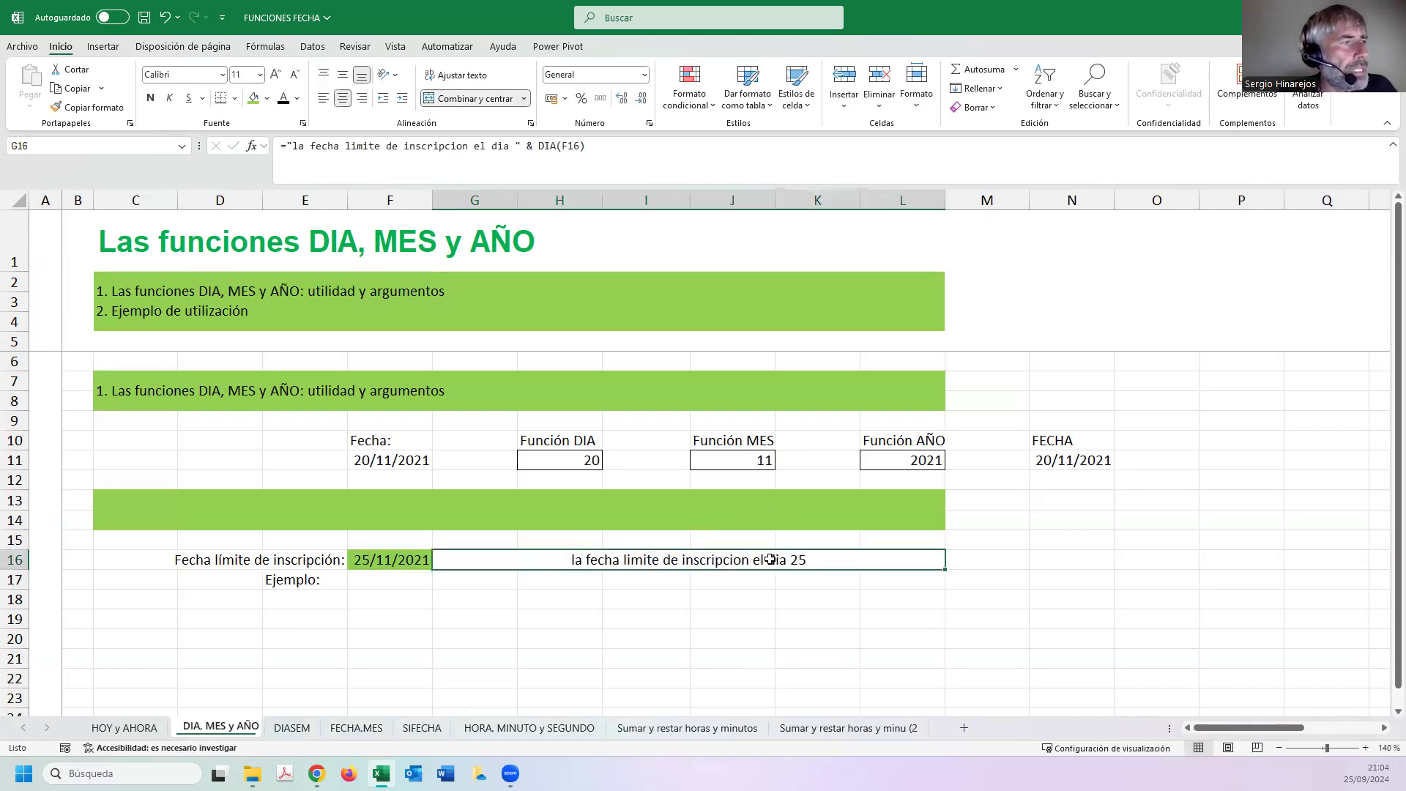
pyautogui.doubleClick(586, 560)
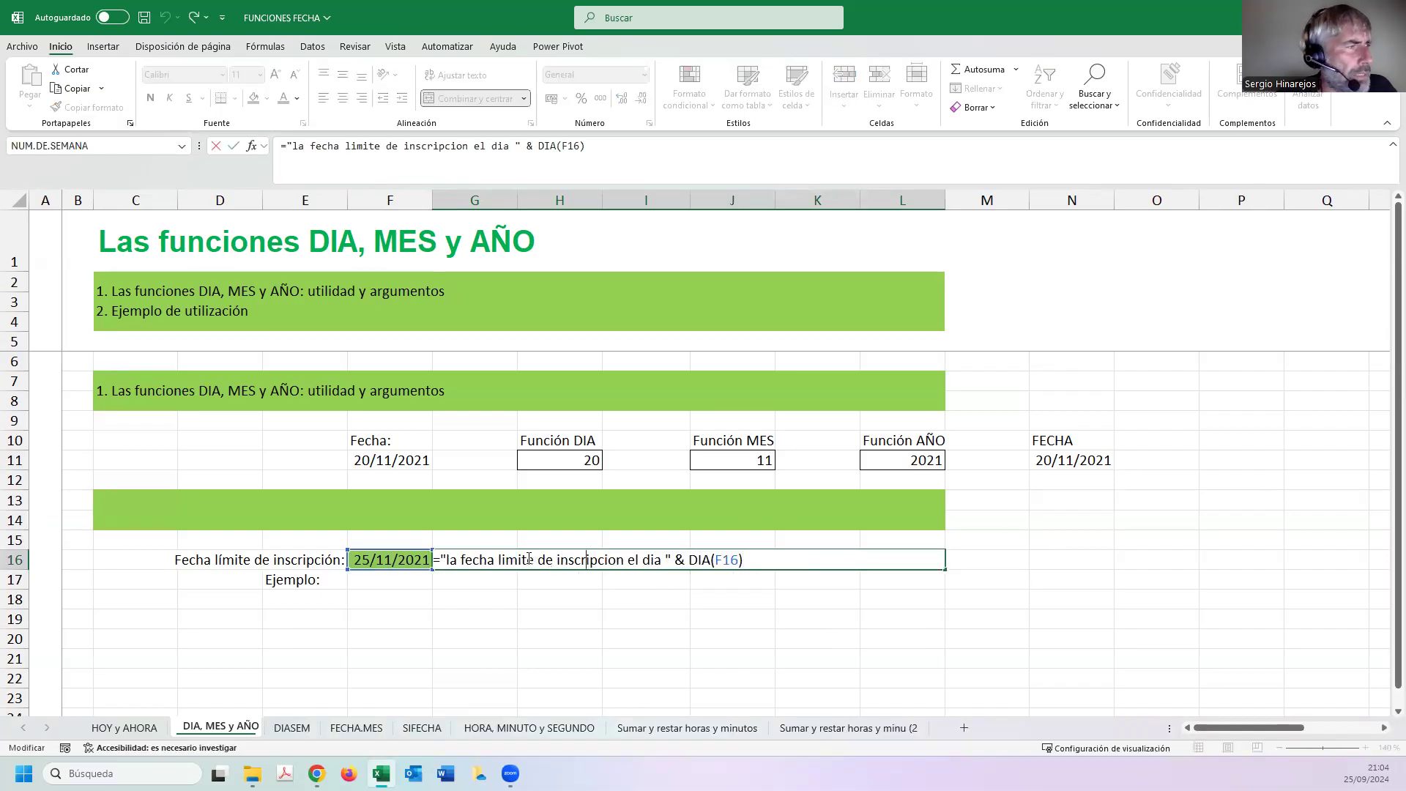
pyautogui.click(628, 561)
pyautogui.write('es')
pyautogui.press('Return')
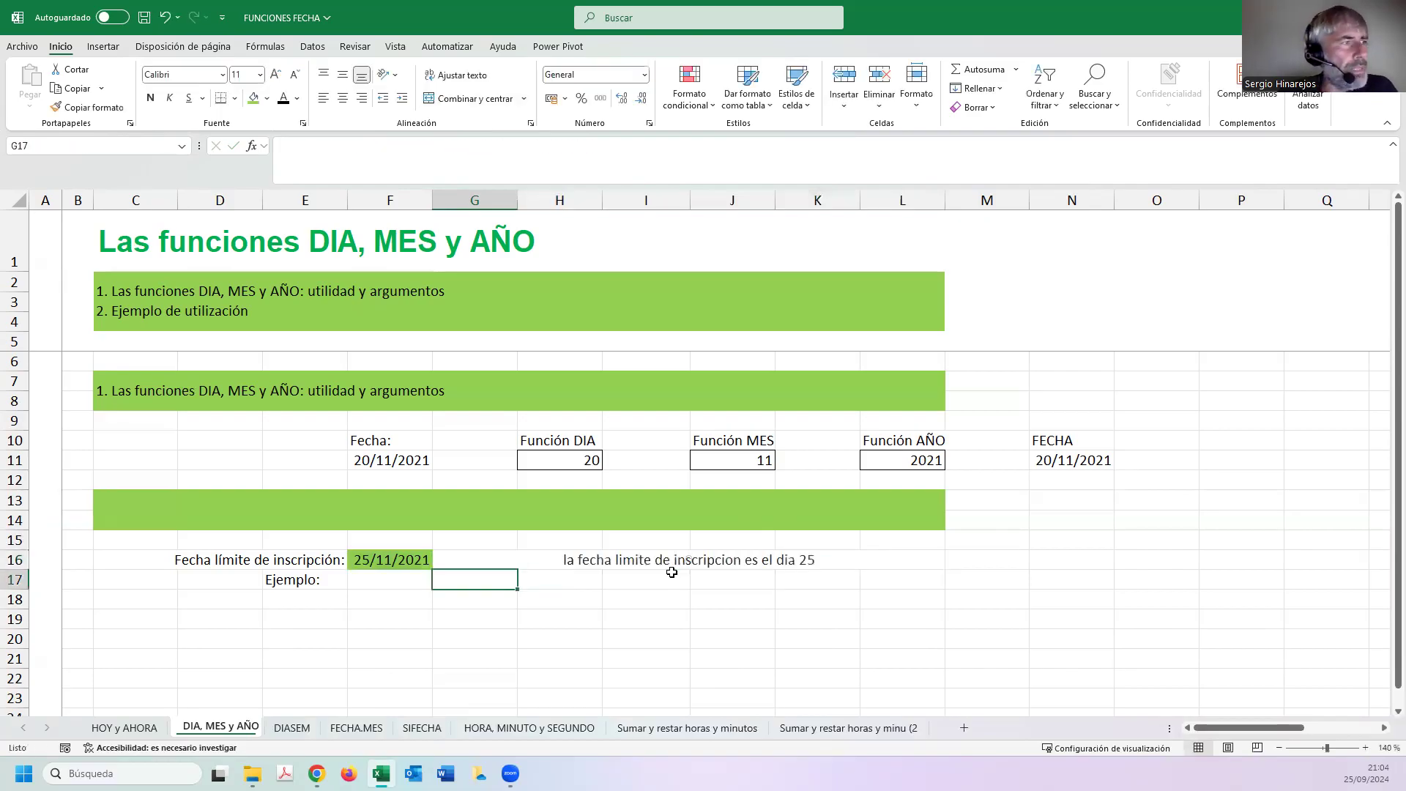
pyautogui.click(368, 559)
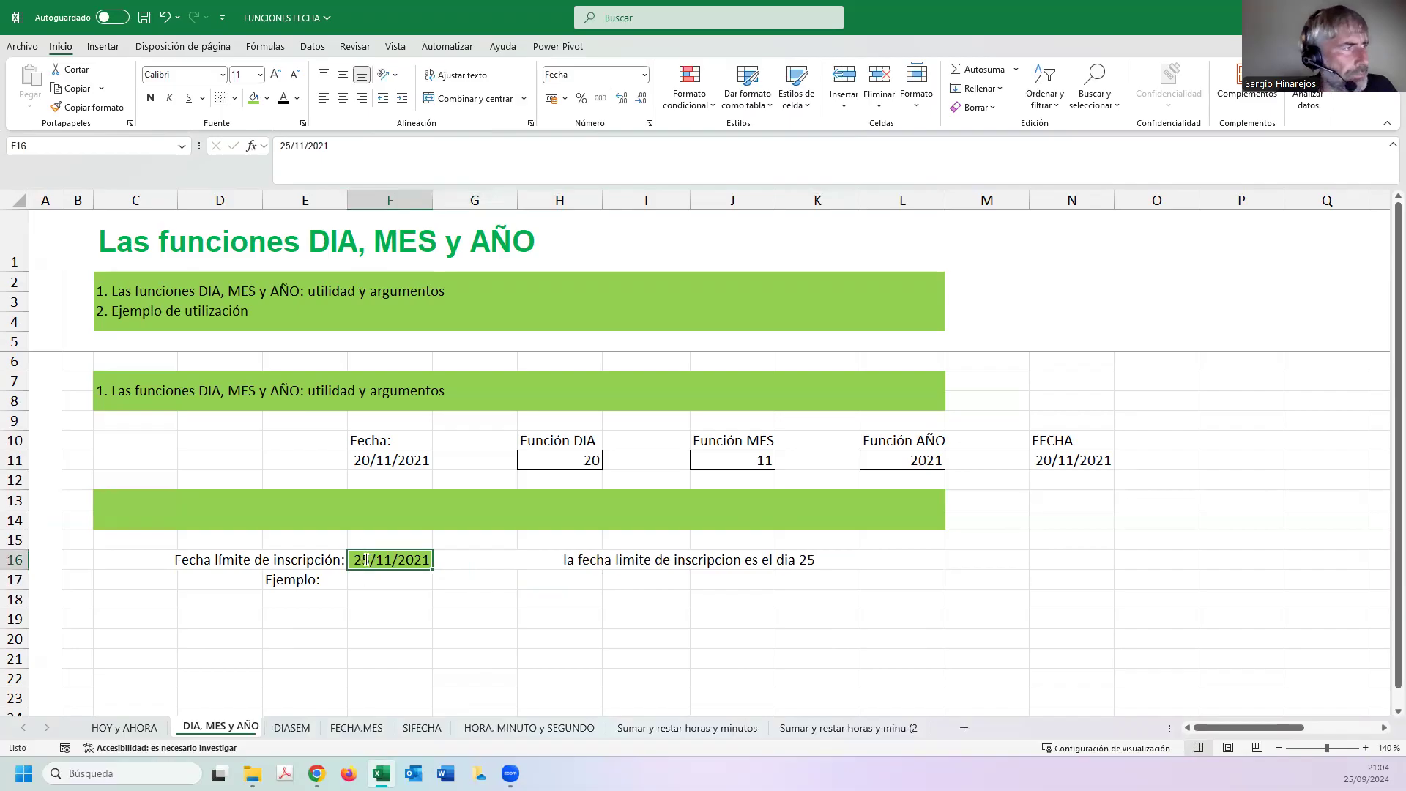
# Change the registration deadline date in F16 to 20/11/2021.
pyautogui.doubleClick(359, 565)
pyautogui.moveTo(371, 560); pyautogui.dragTo(352, 562)
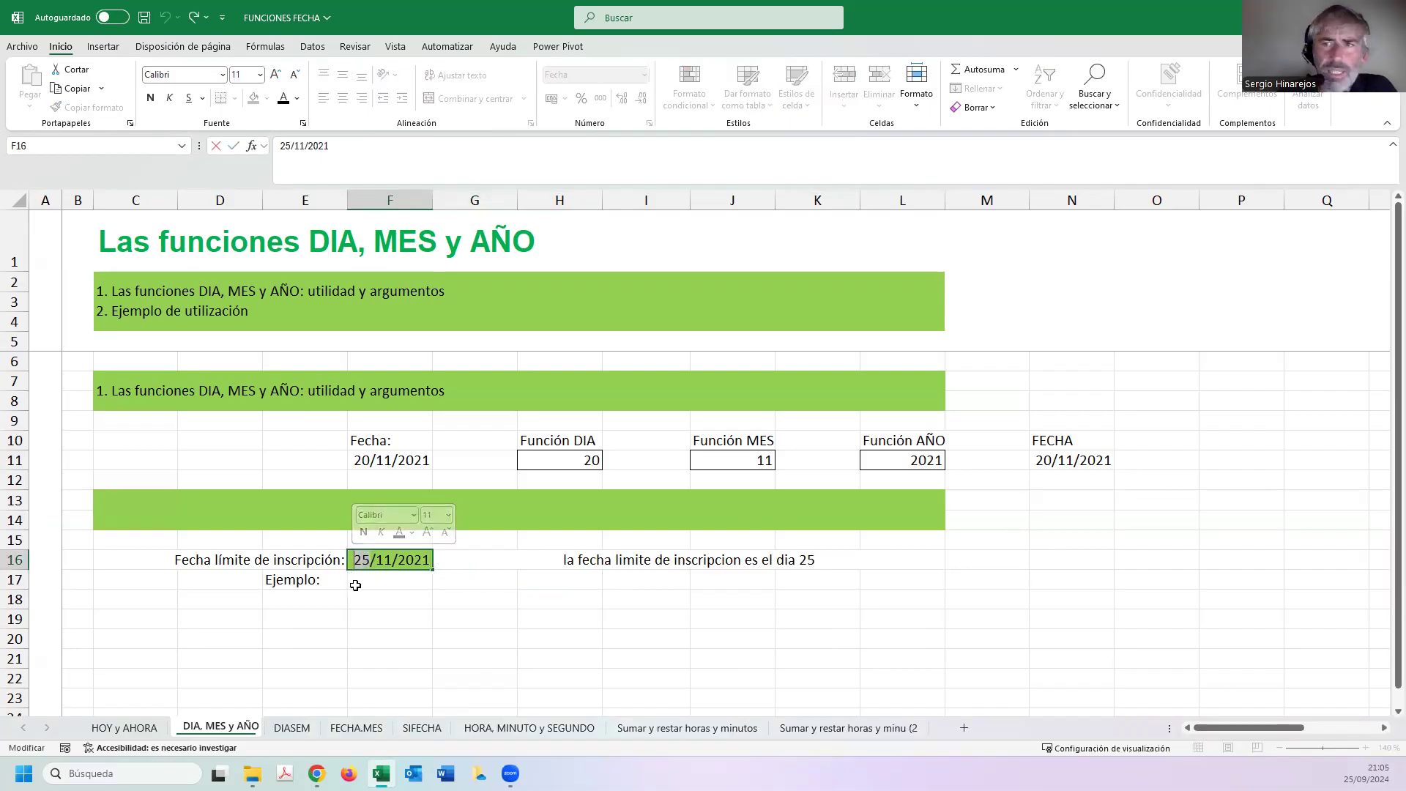
pyautogui.write('20')
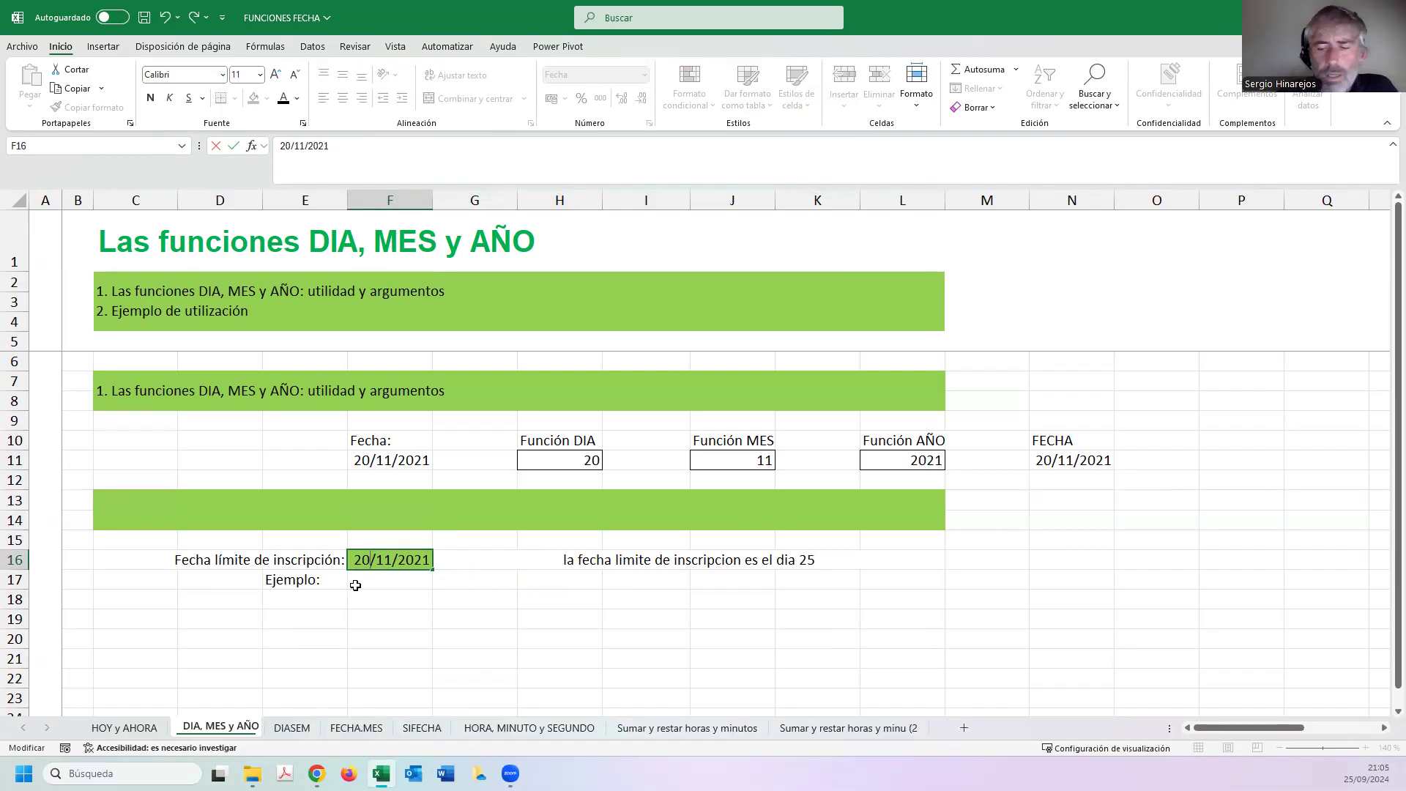
pyautogui.click(355, 585)
pyautogui.click(586, 558)
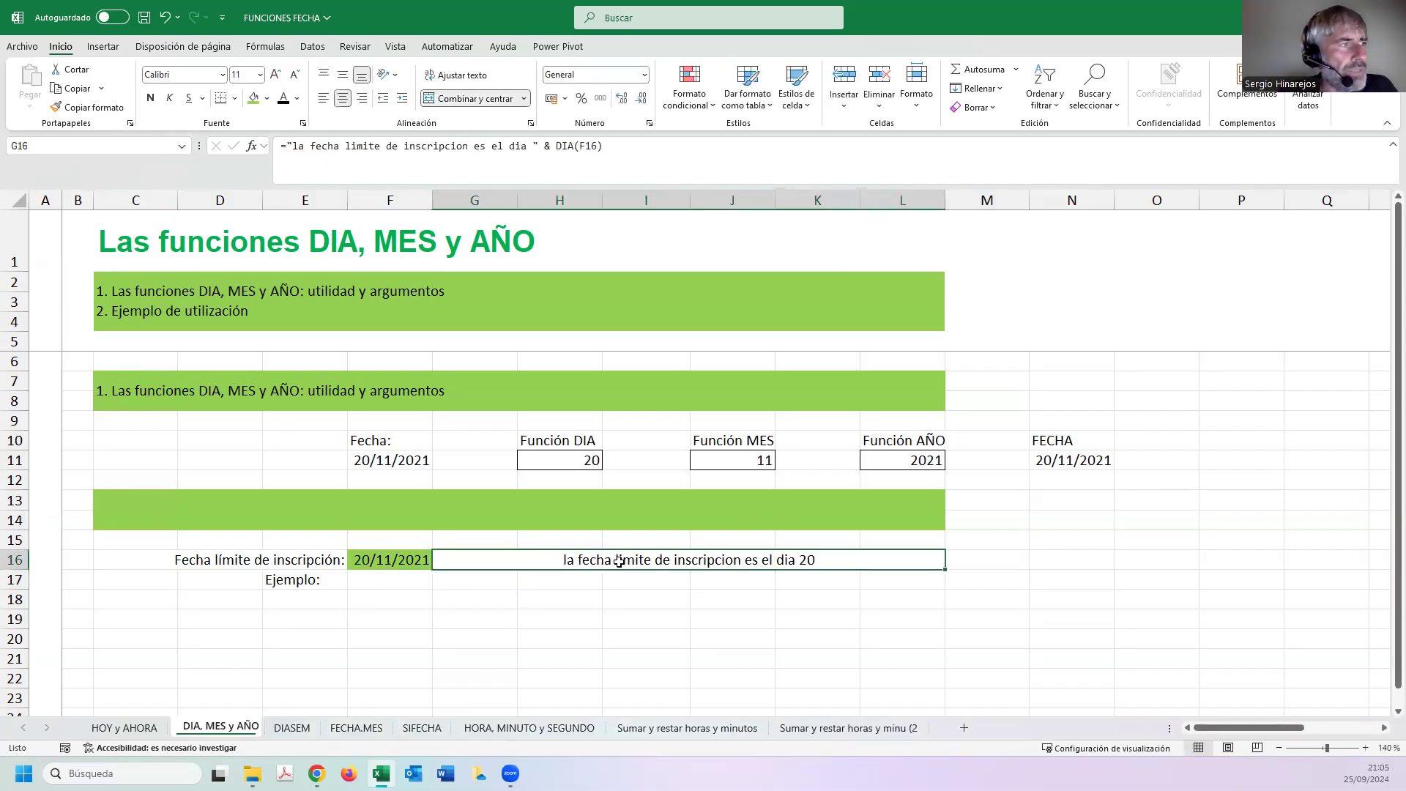
pyautogui.click(380, 557)
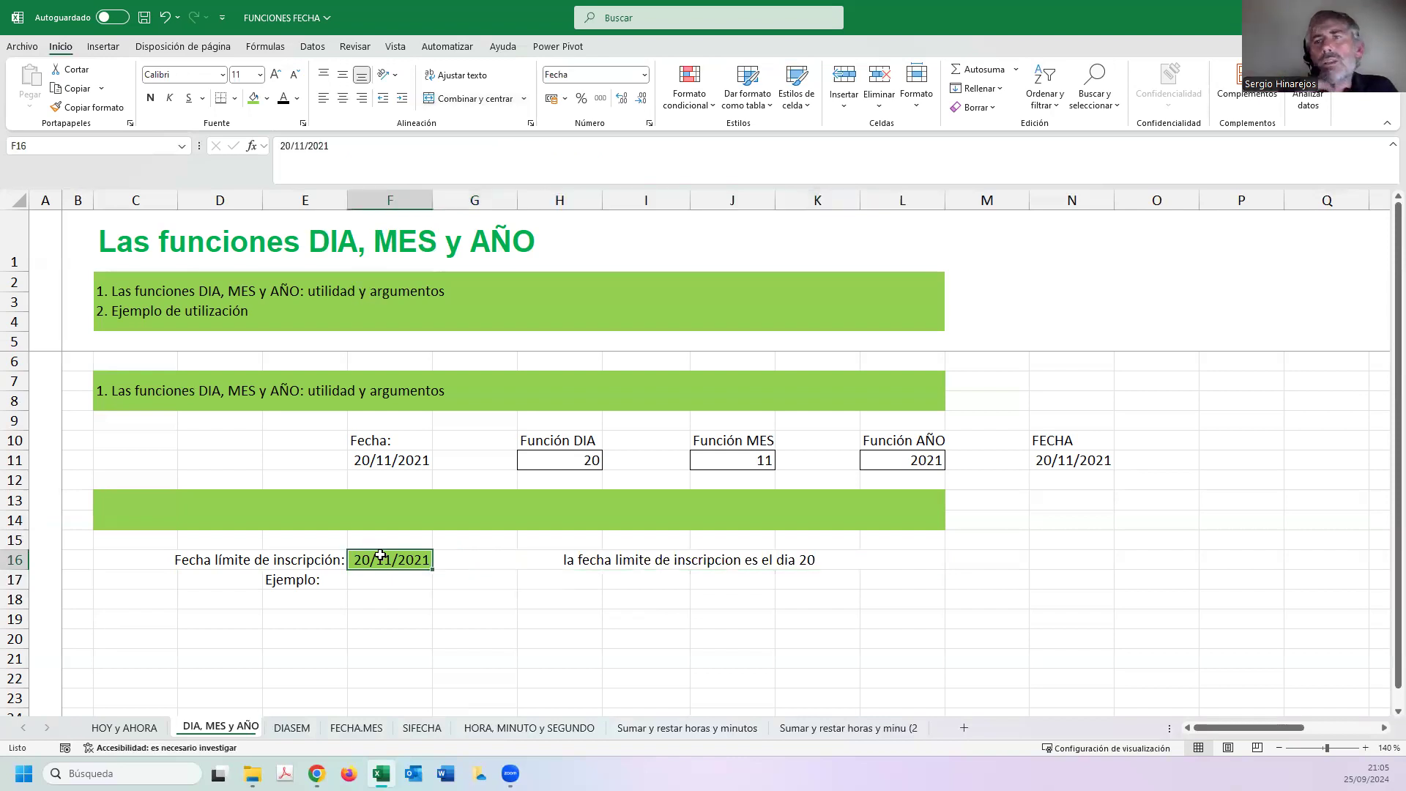
pyautogui.rightClick(382, 559)
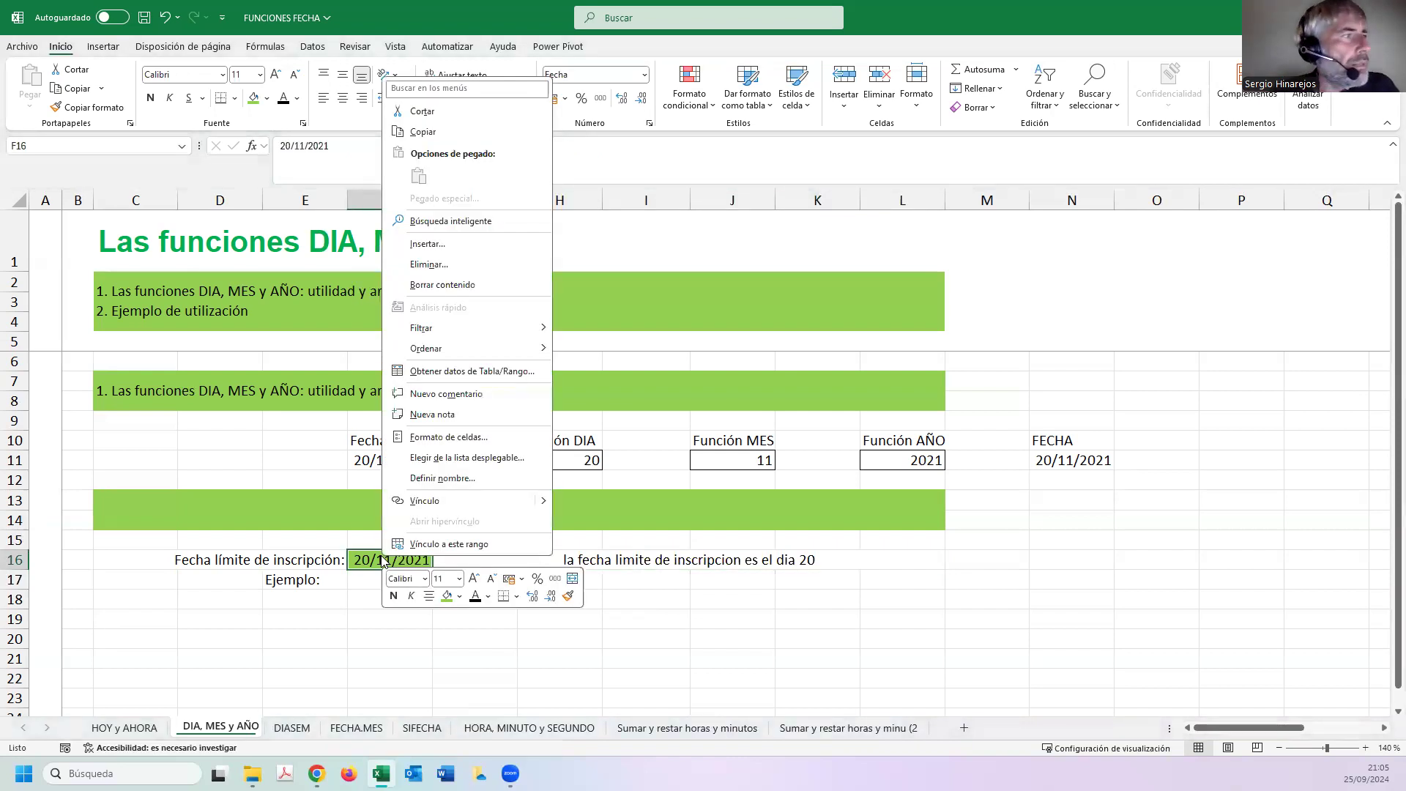
pyautogui.click(630, 583)
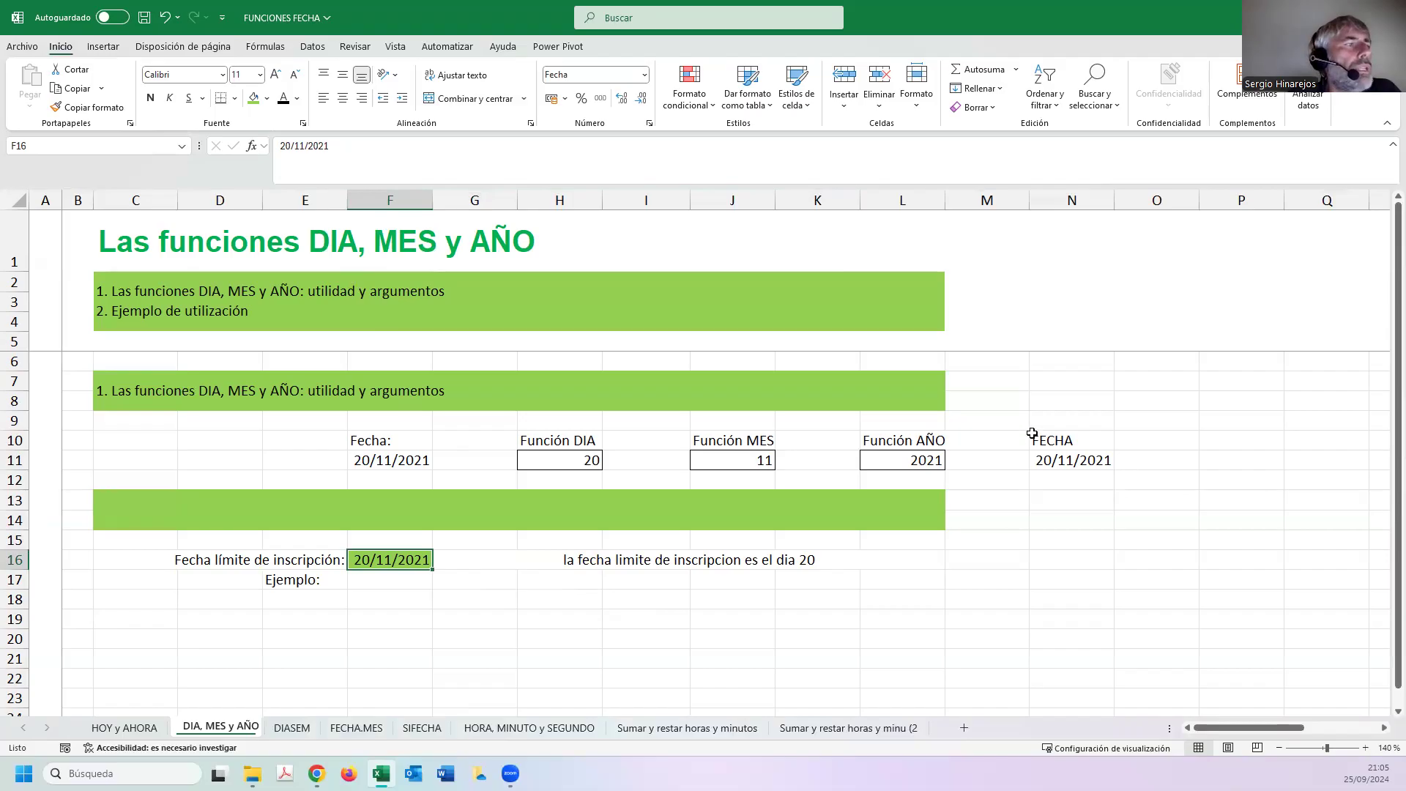
# Review the text part and the DIA(F16) part of the formula in merged cell G16.
pyautogui.click(568, 558)
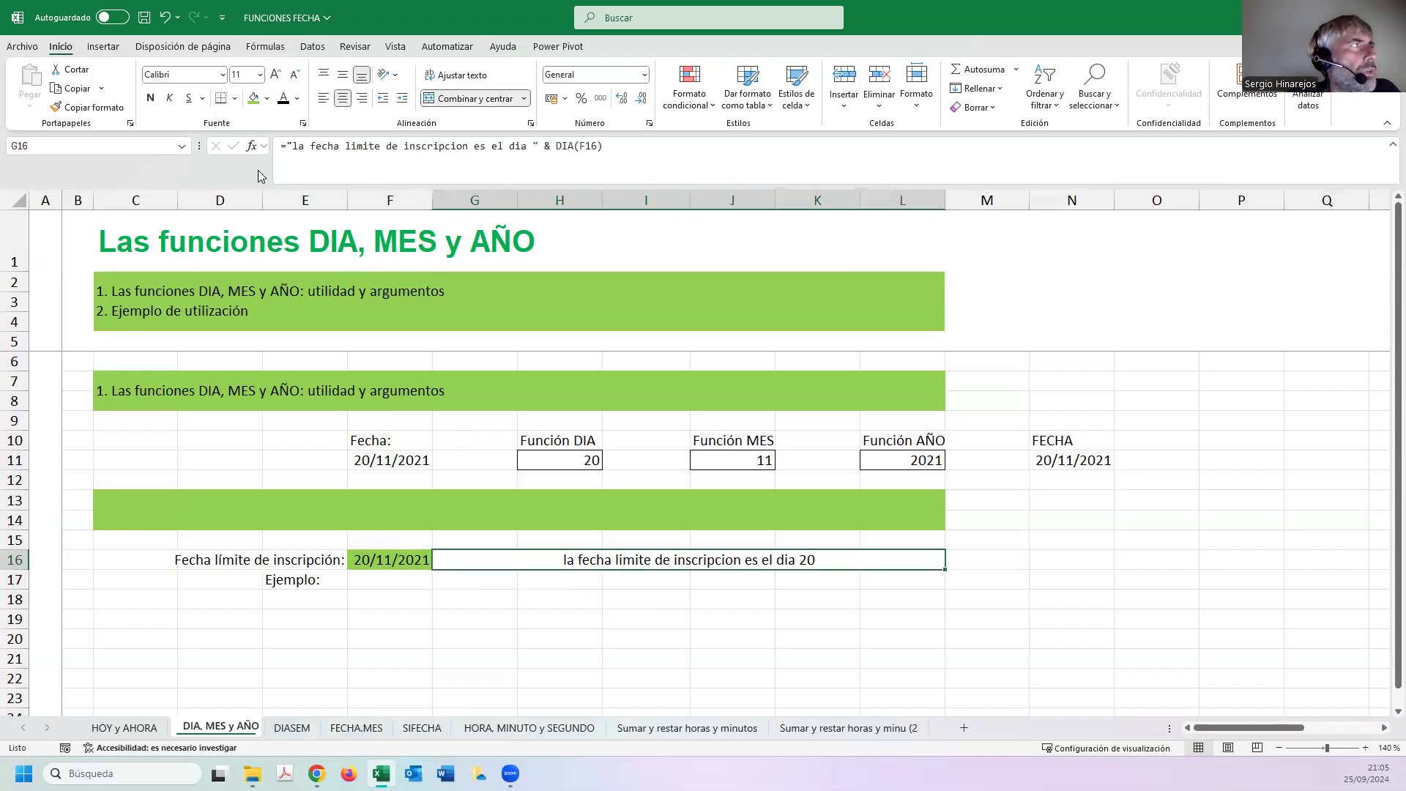
pyautogui.doubleClick(623, 561)
pyautogui.moveTo(435, 562); pyautogui.dragTo(689, 557)
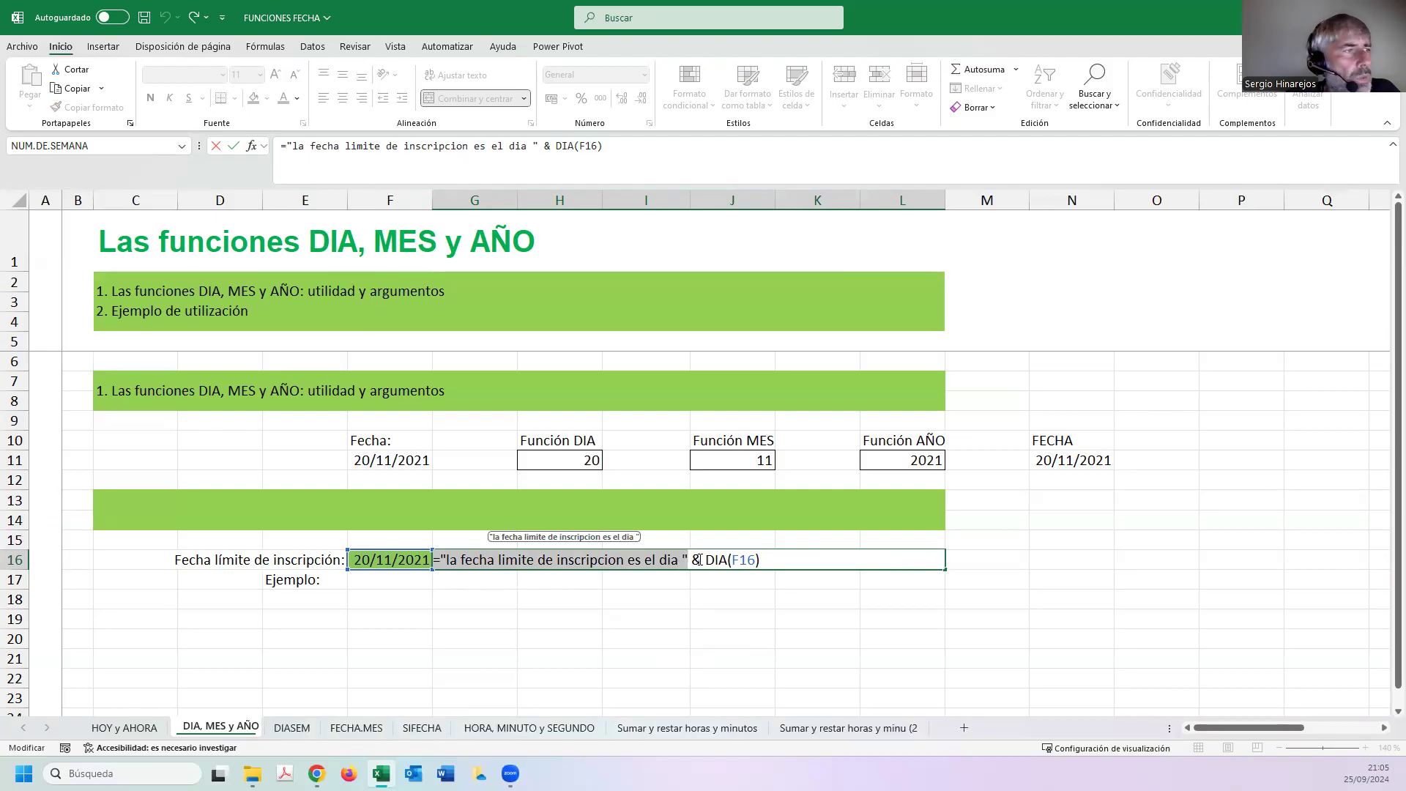
pyautogui.click(699, 561)
pyautogui.moveTo(705, 561); pyautogui.dragTo(750, 609)
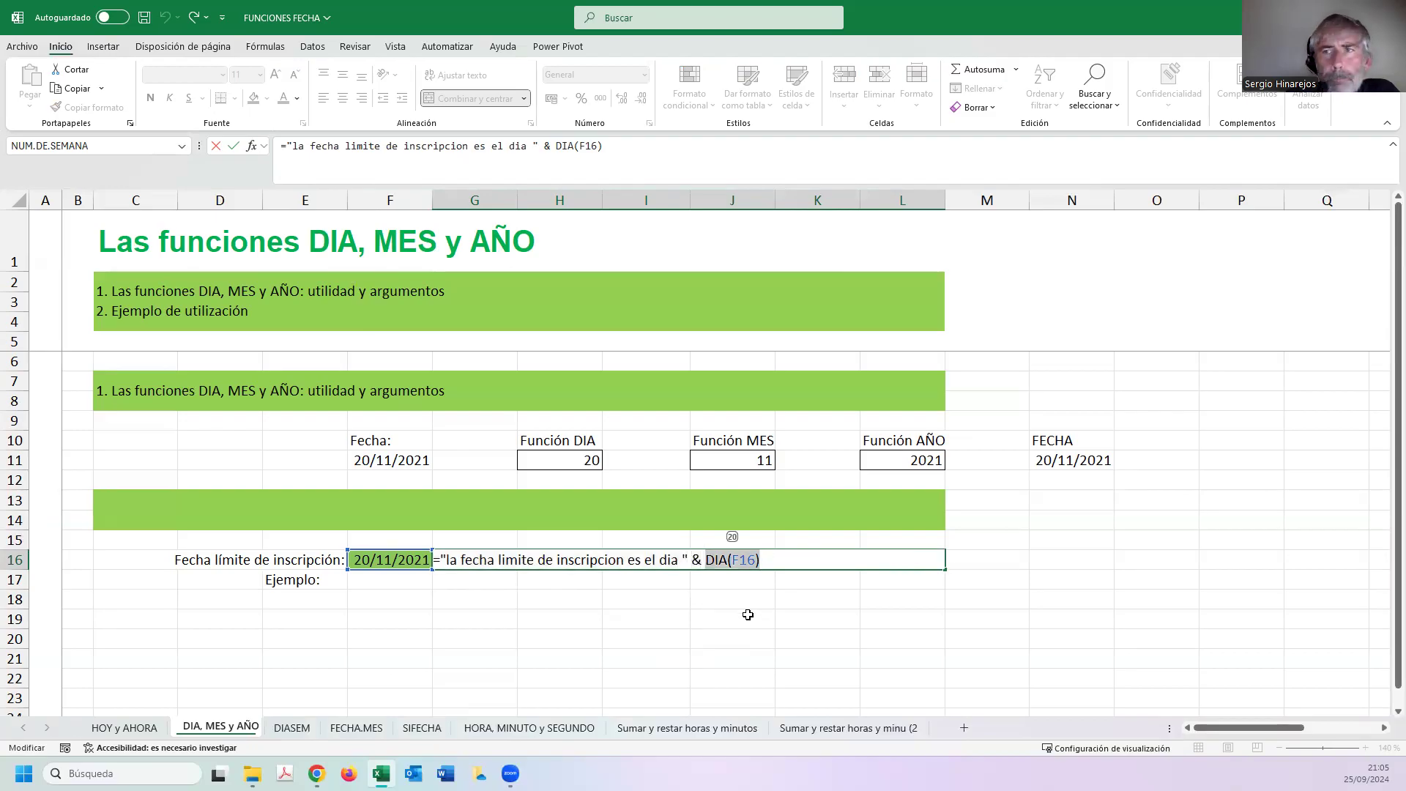
pyautogui.press('Return')
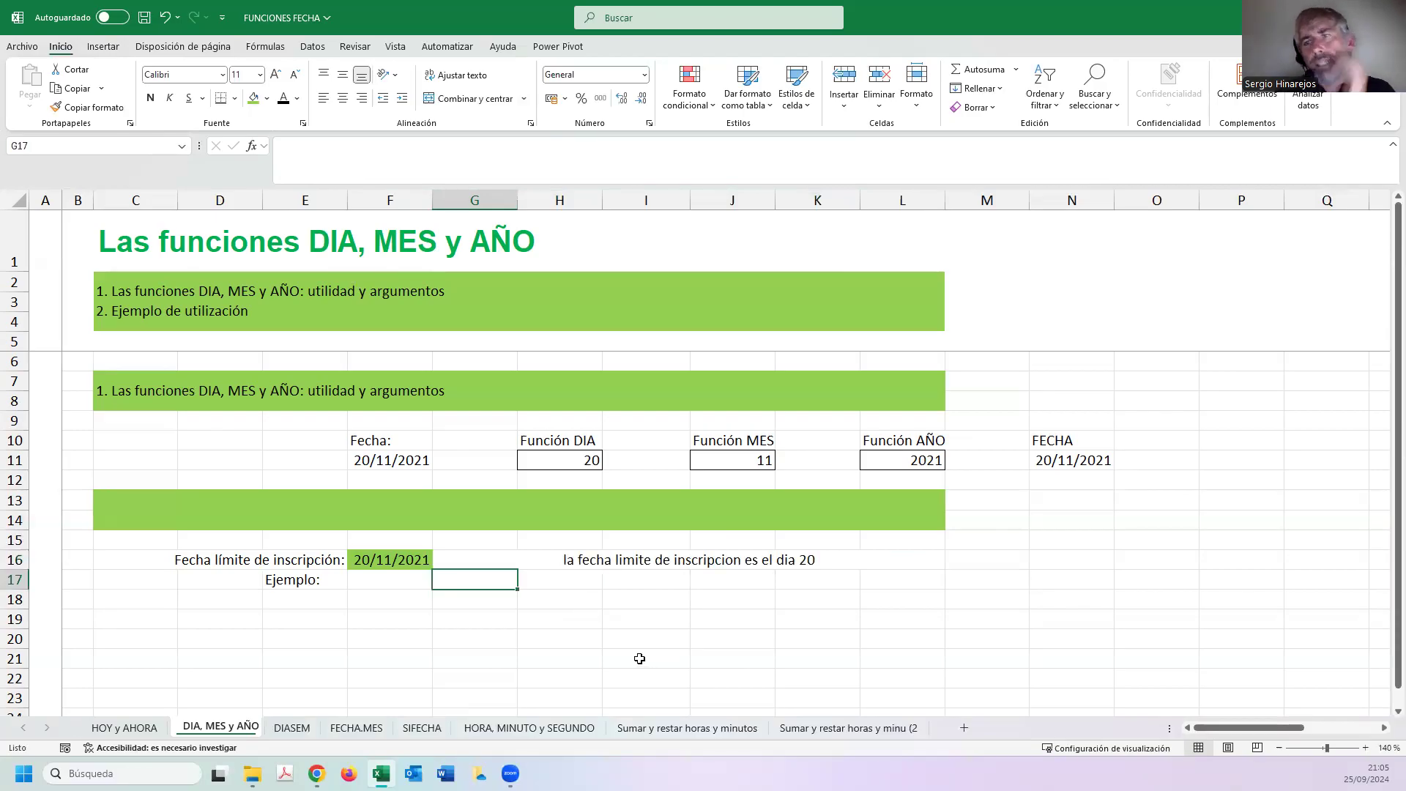
# On the DIASEM sheet, enter =DIASEM(F11;1) in H11, using the type that numbers days from 1 (domingo) to 7 (sábado).
pyautogui.click(293, 729)
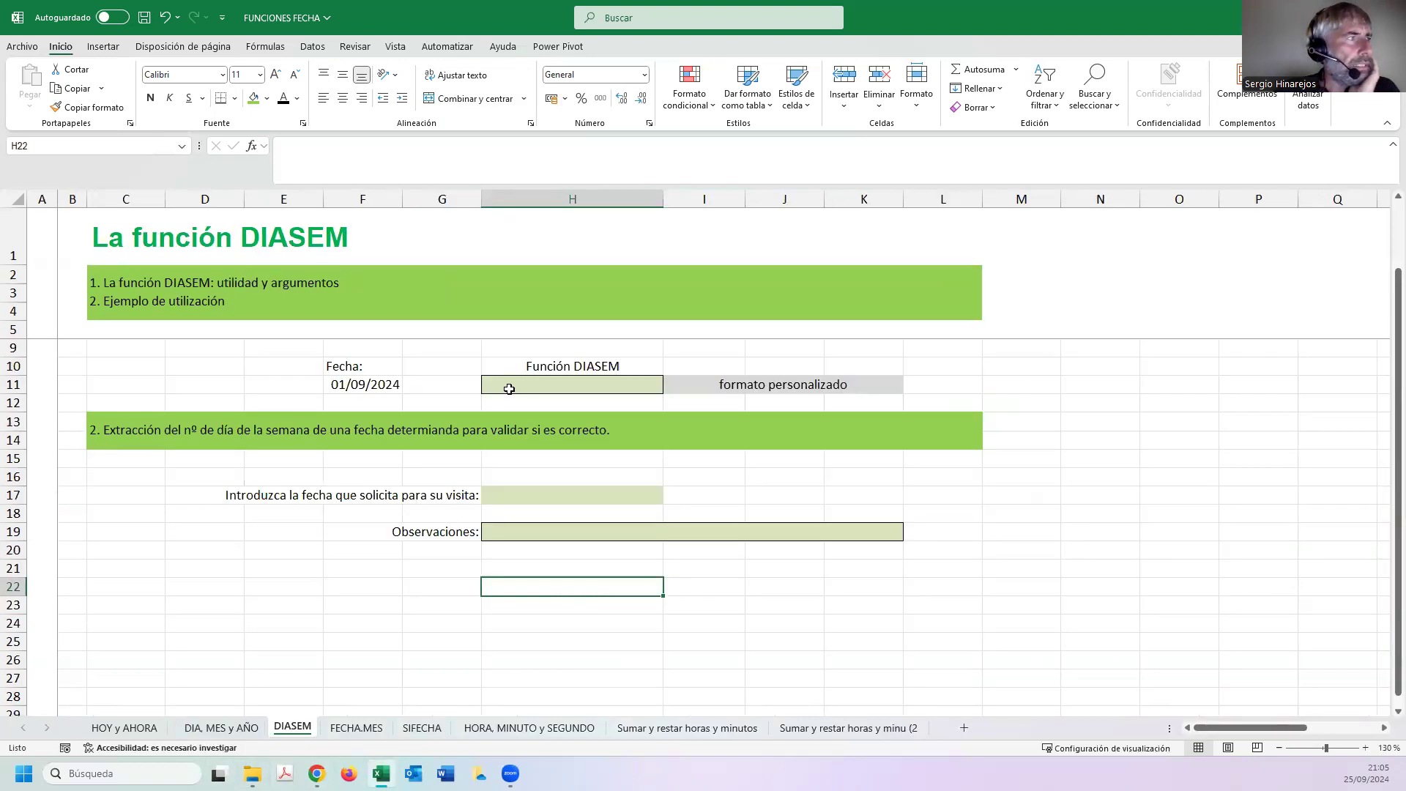
pyautogui.click(535, 385)
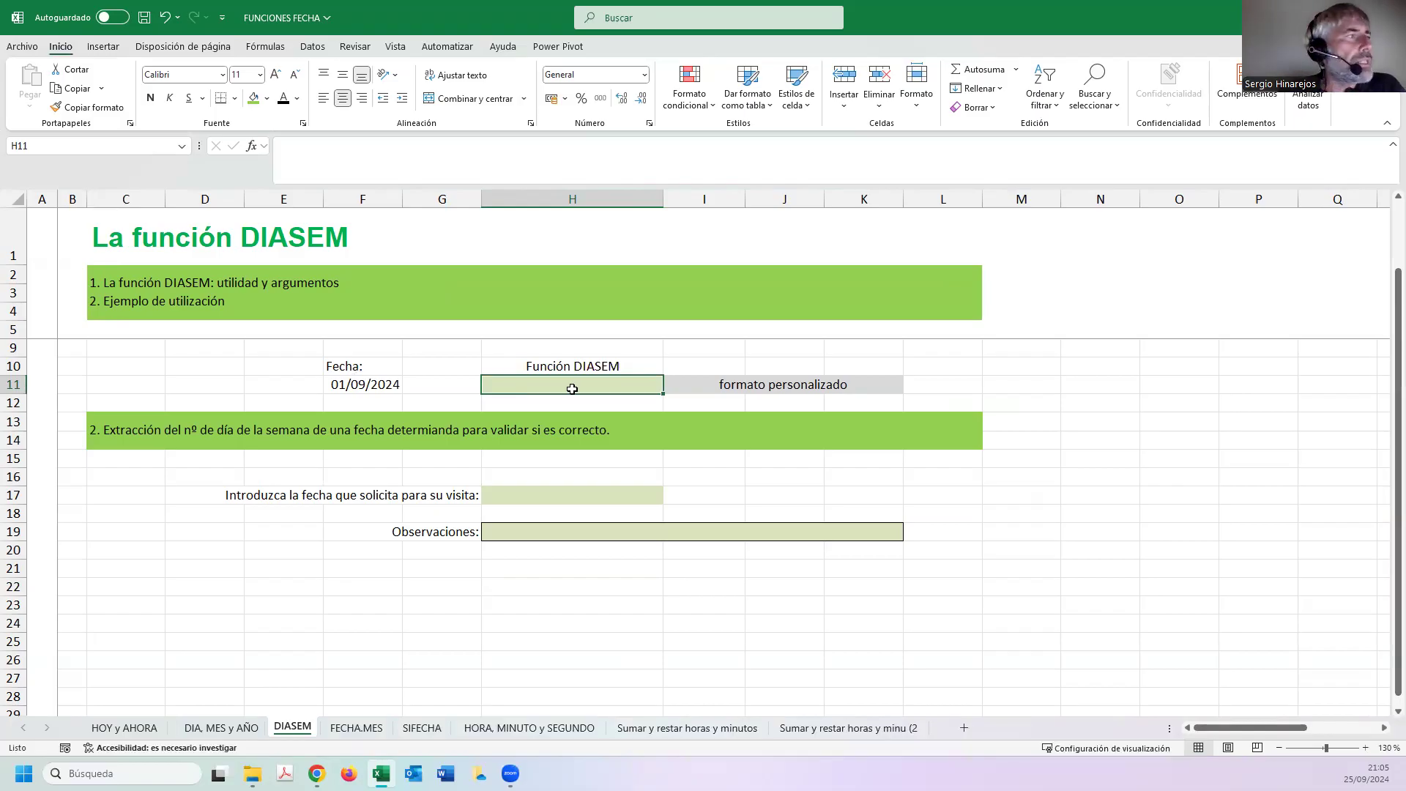
pyautogui.write('=')
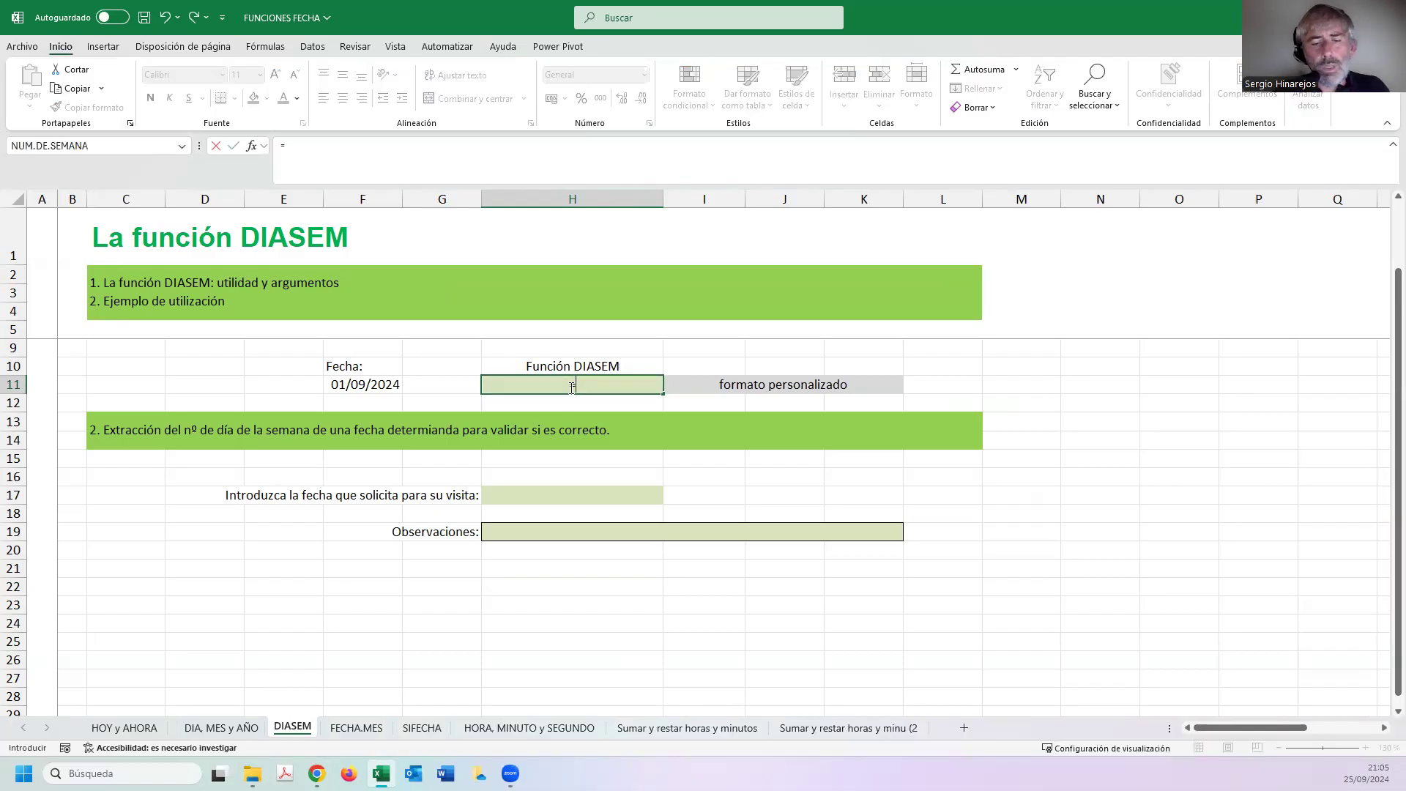
pyautogui.write('diasem(')
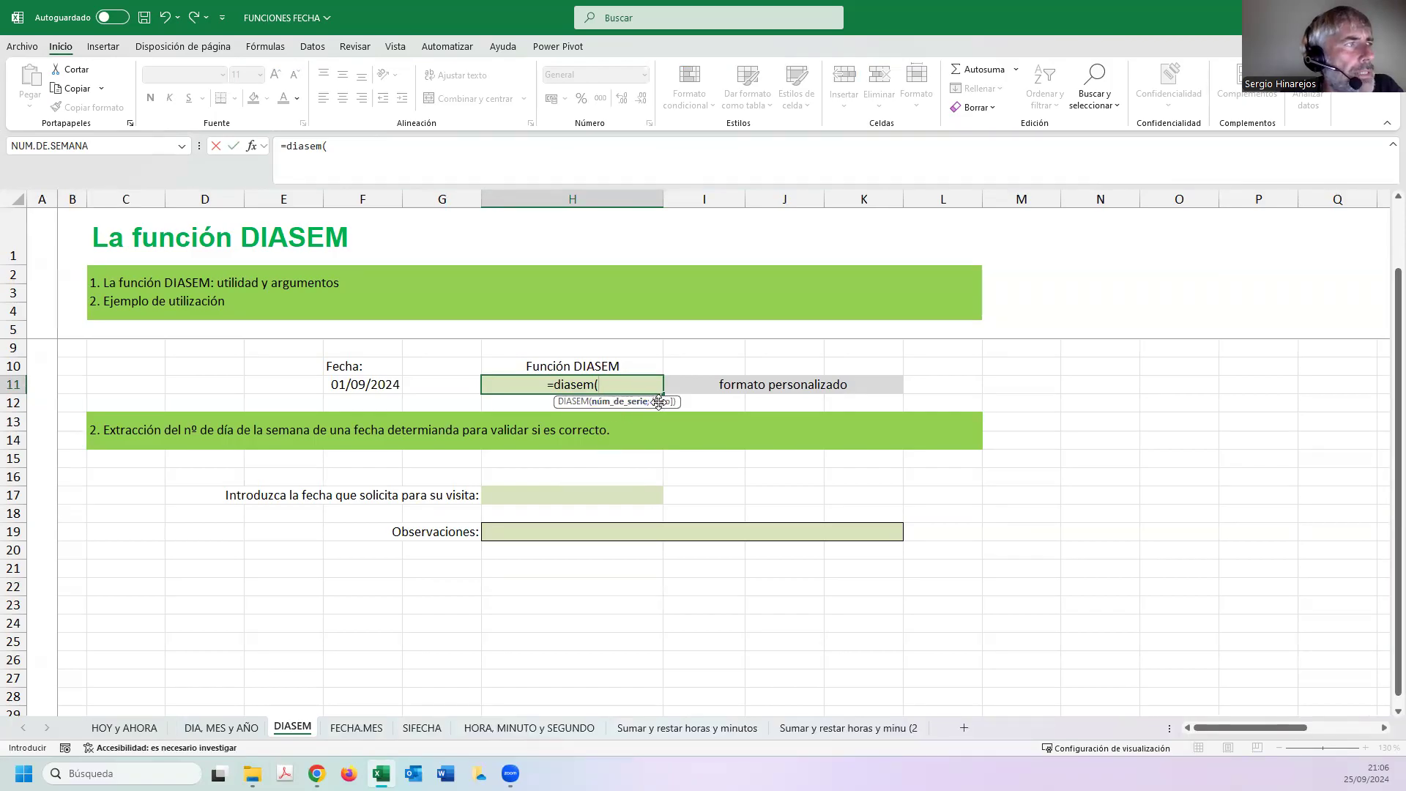
pyautogui.click(386, 385)
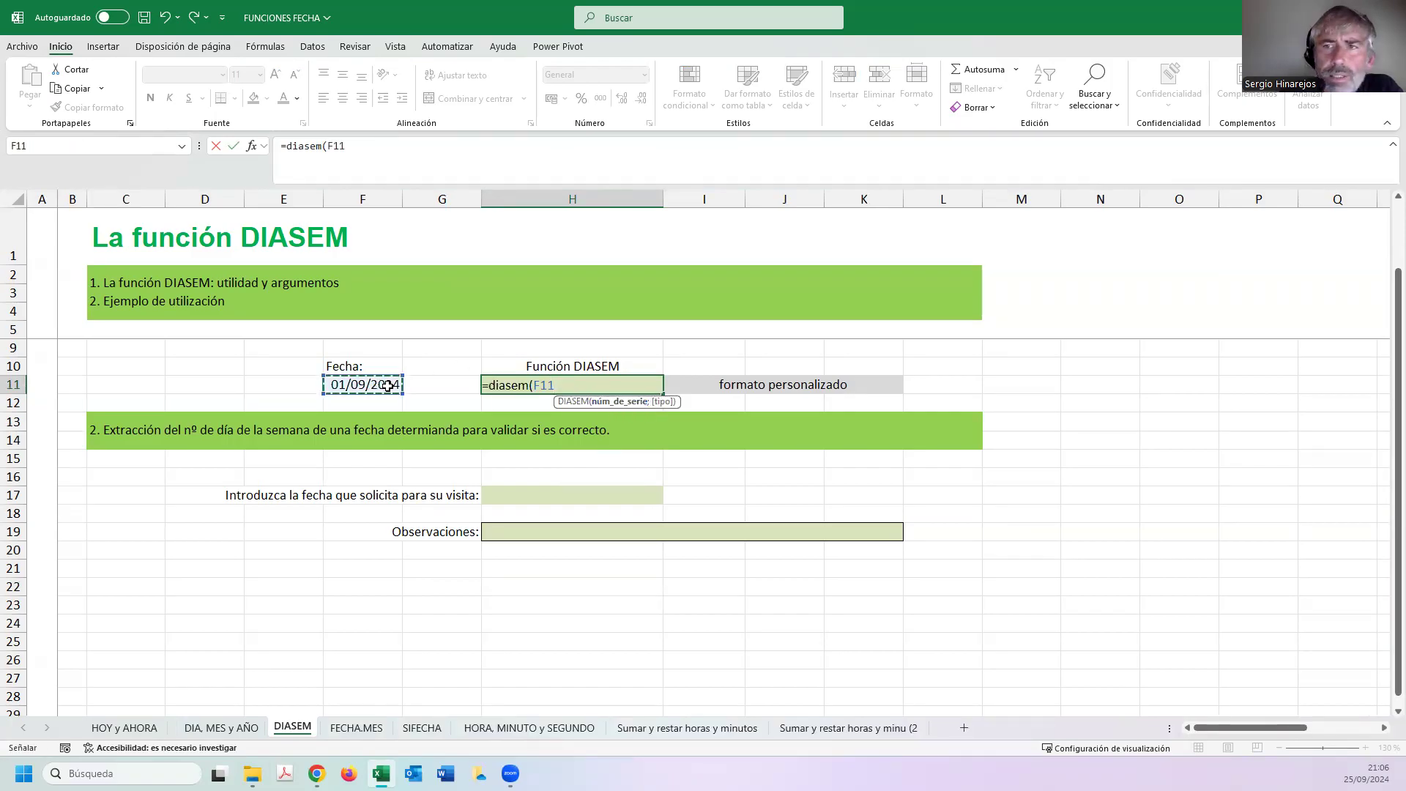
pyautogui.write(';')
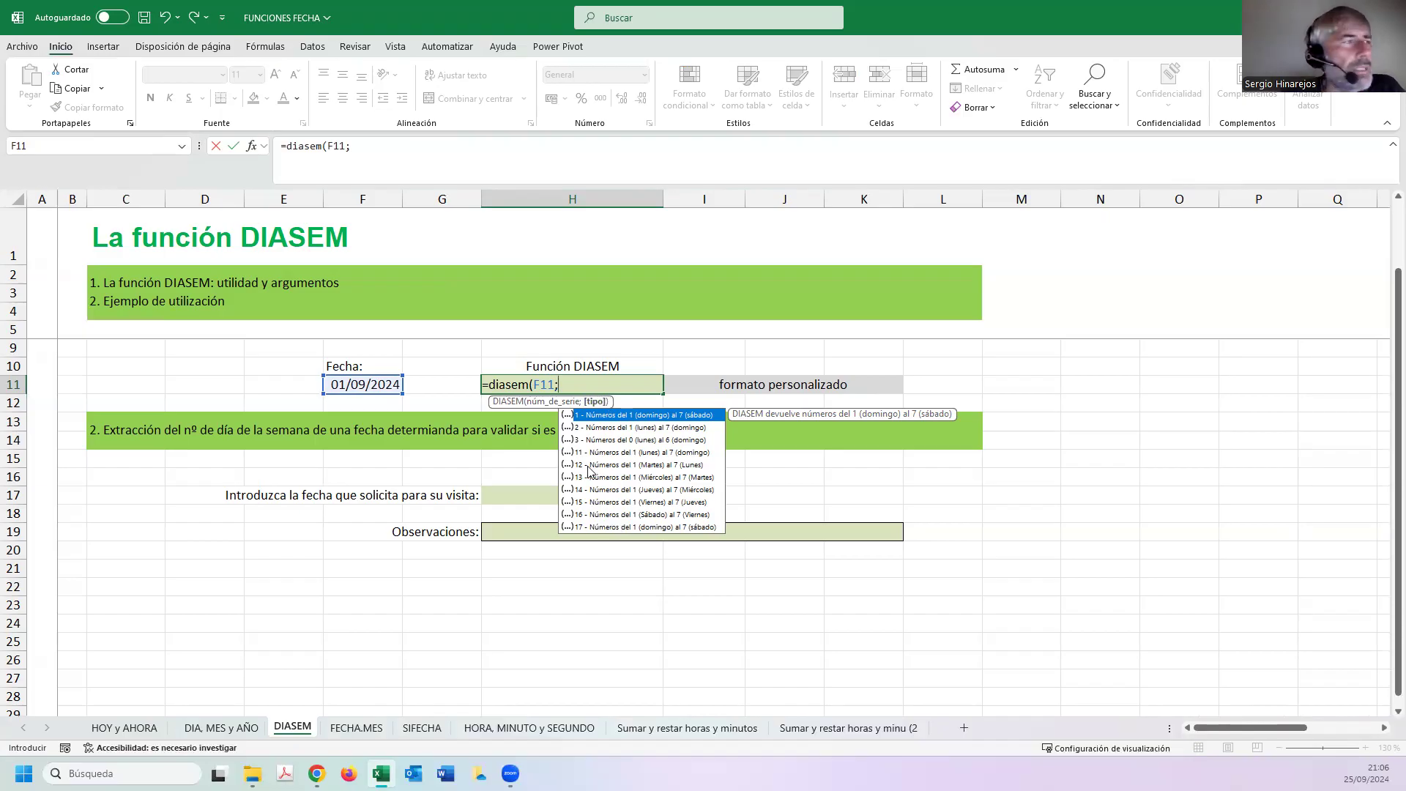
pyautogui.click(631, 430)
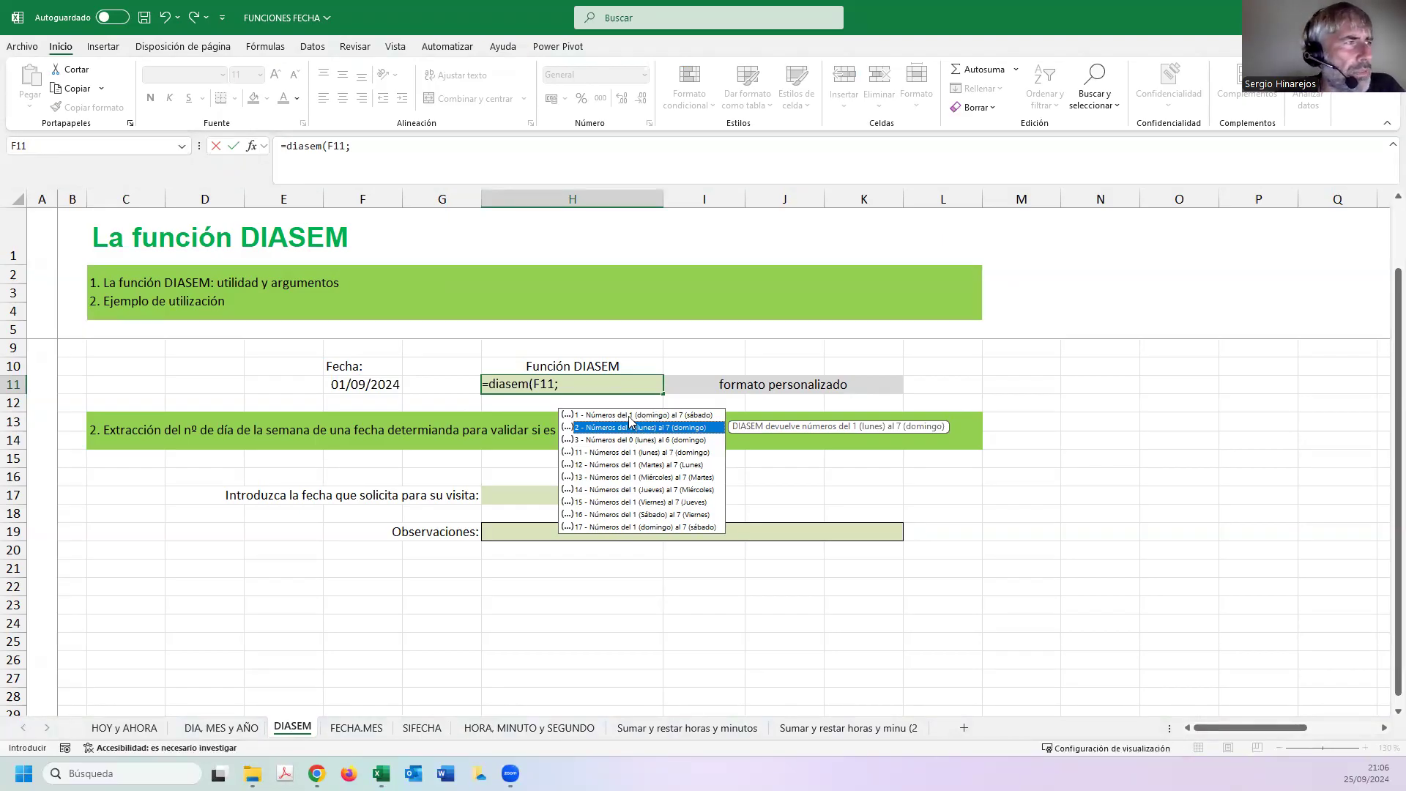
pyautogui.click(633, 415)
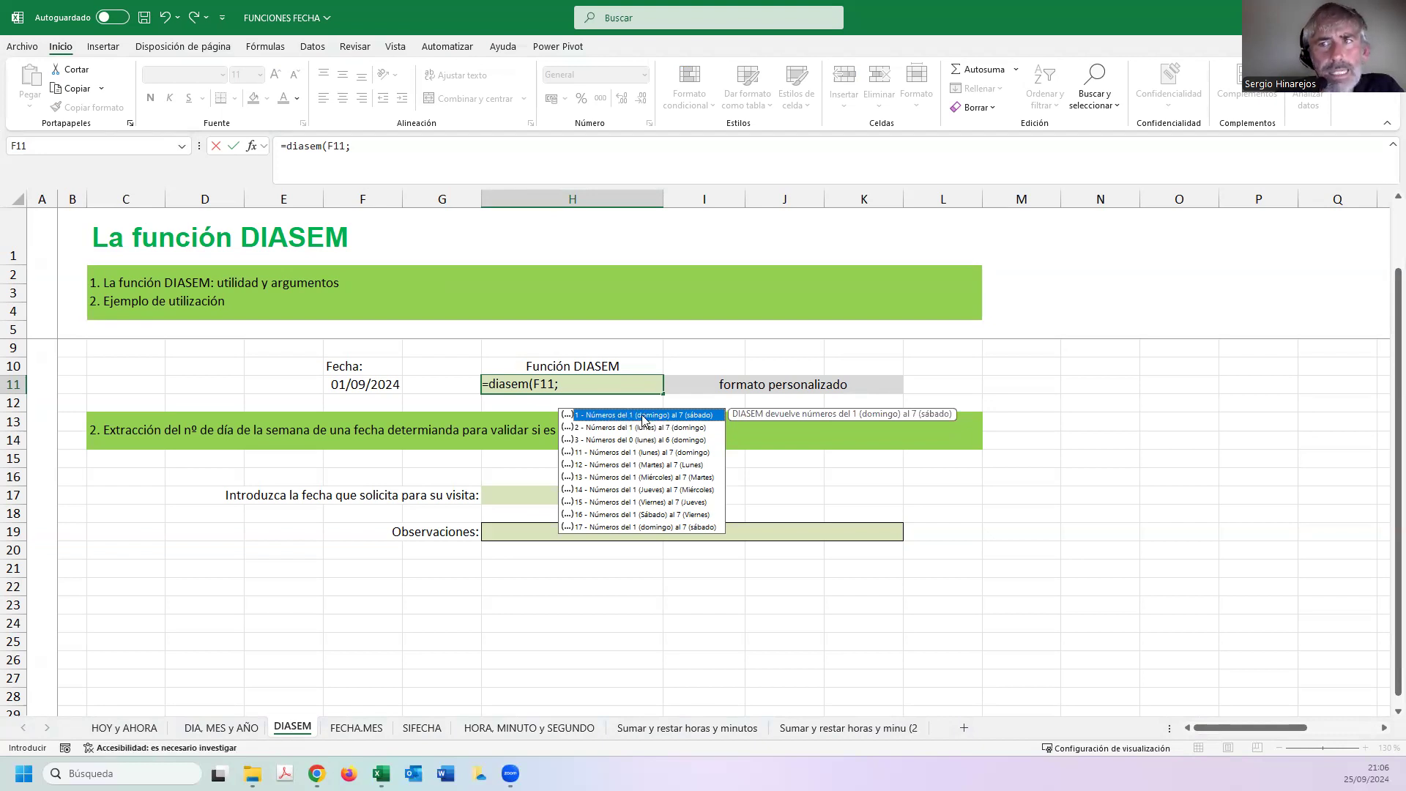
pyautogui.doubleClick(614, 414)
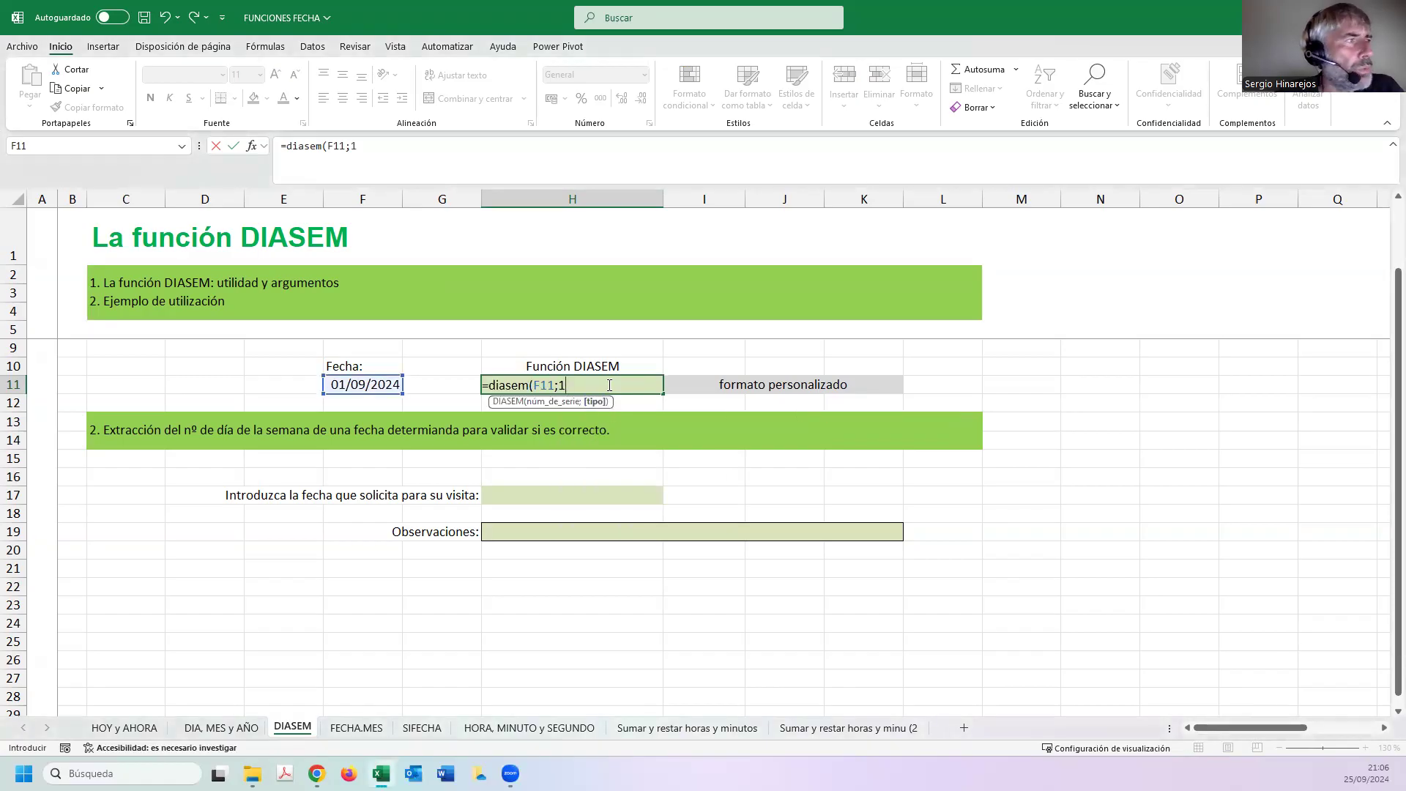
pyautogui.press('Return')
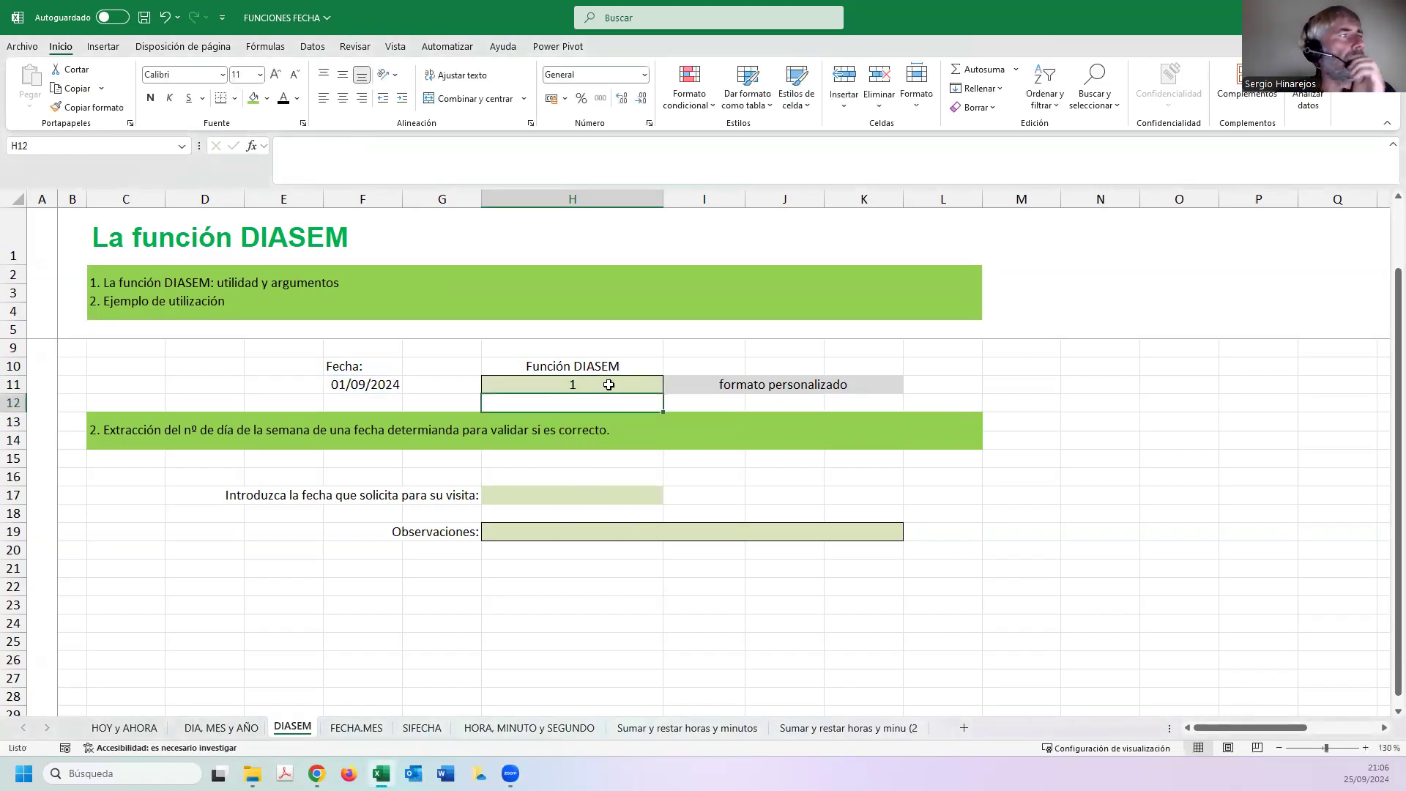
# Apply the custom number format dddd to the DIASEM result in H11.
pyautogui.click(609, 385)
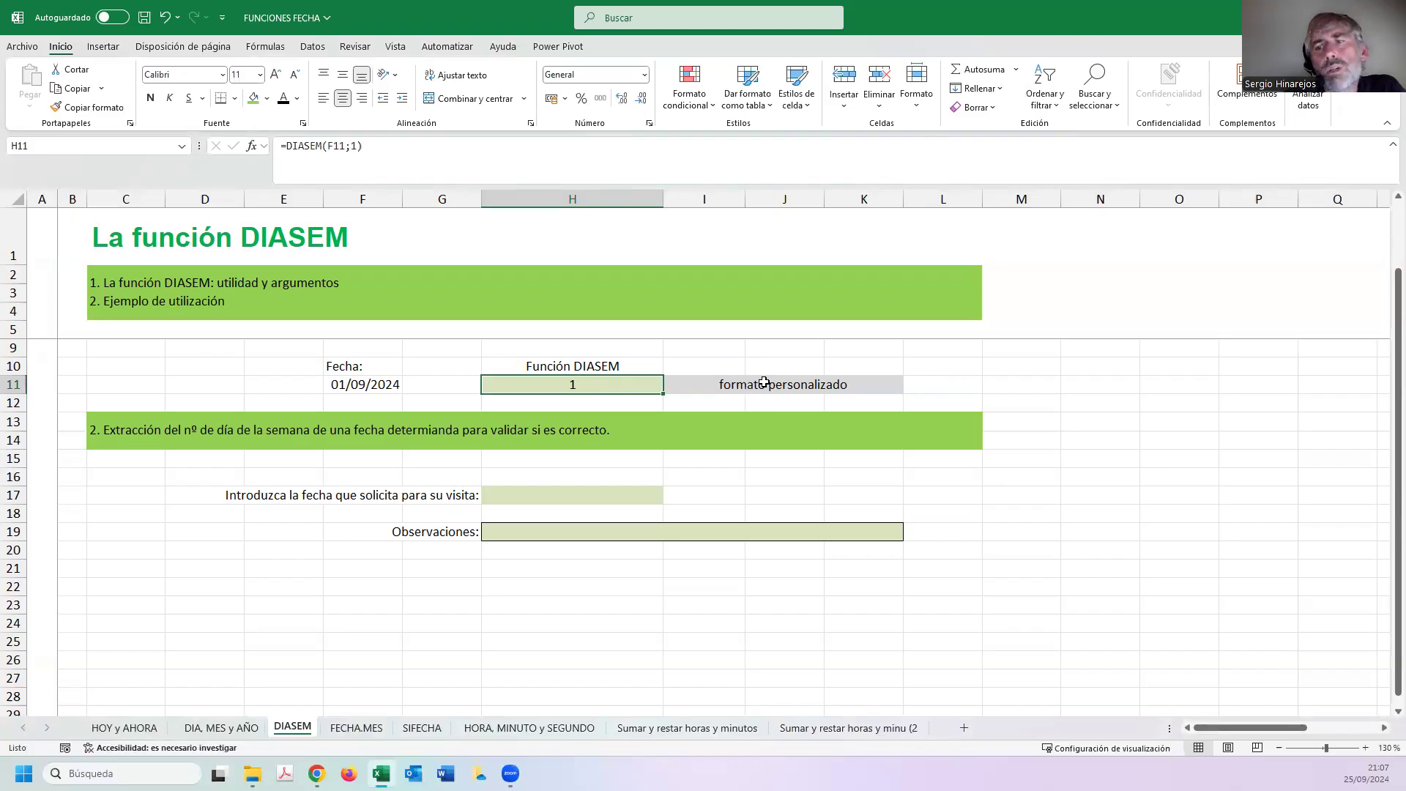
pyautogui.click(645, 75)
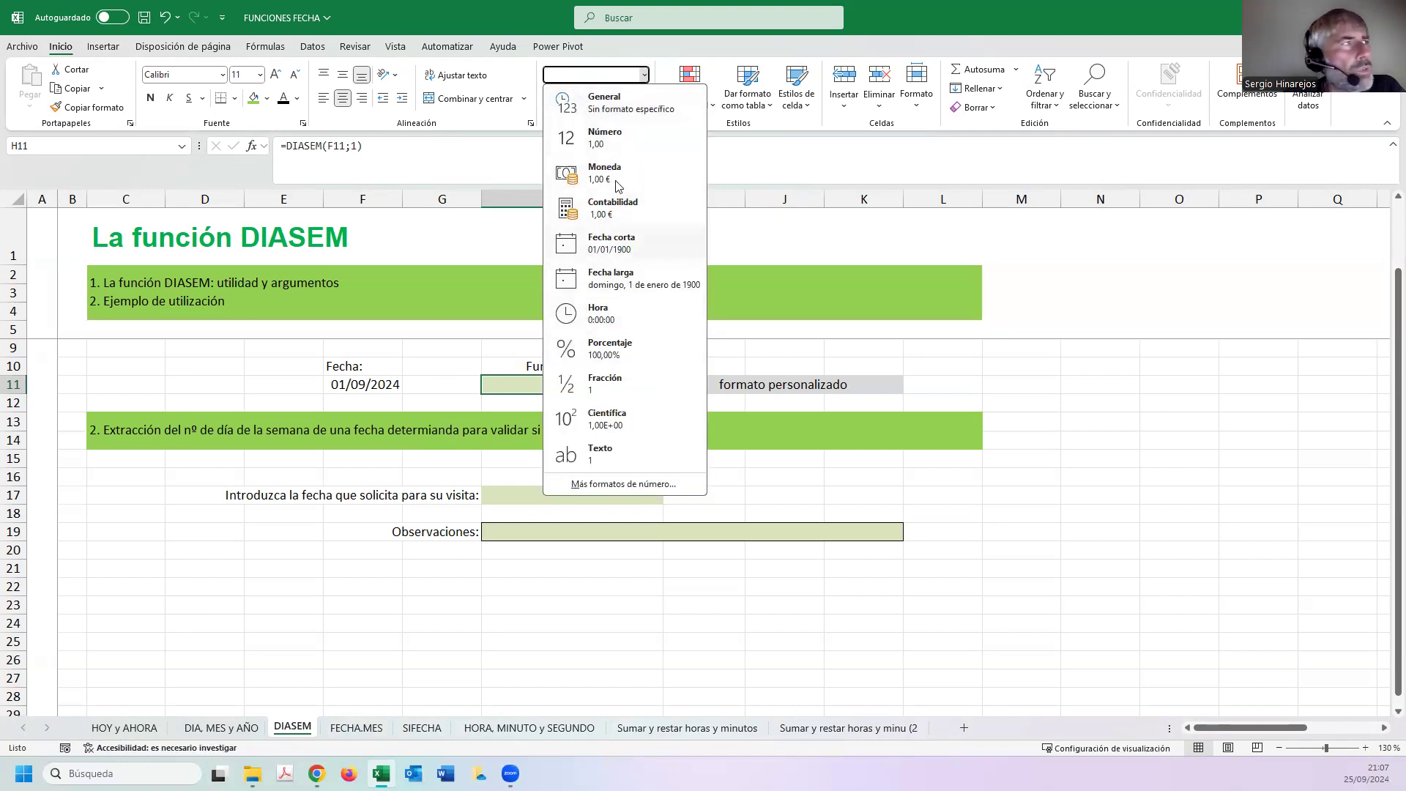
pyautogui.click(611, 484)
pyautogui.click(500, 296)
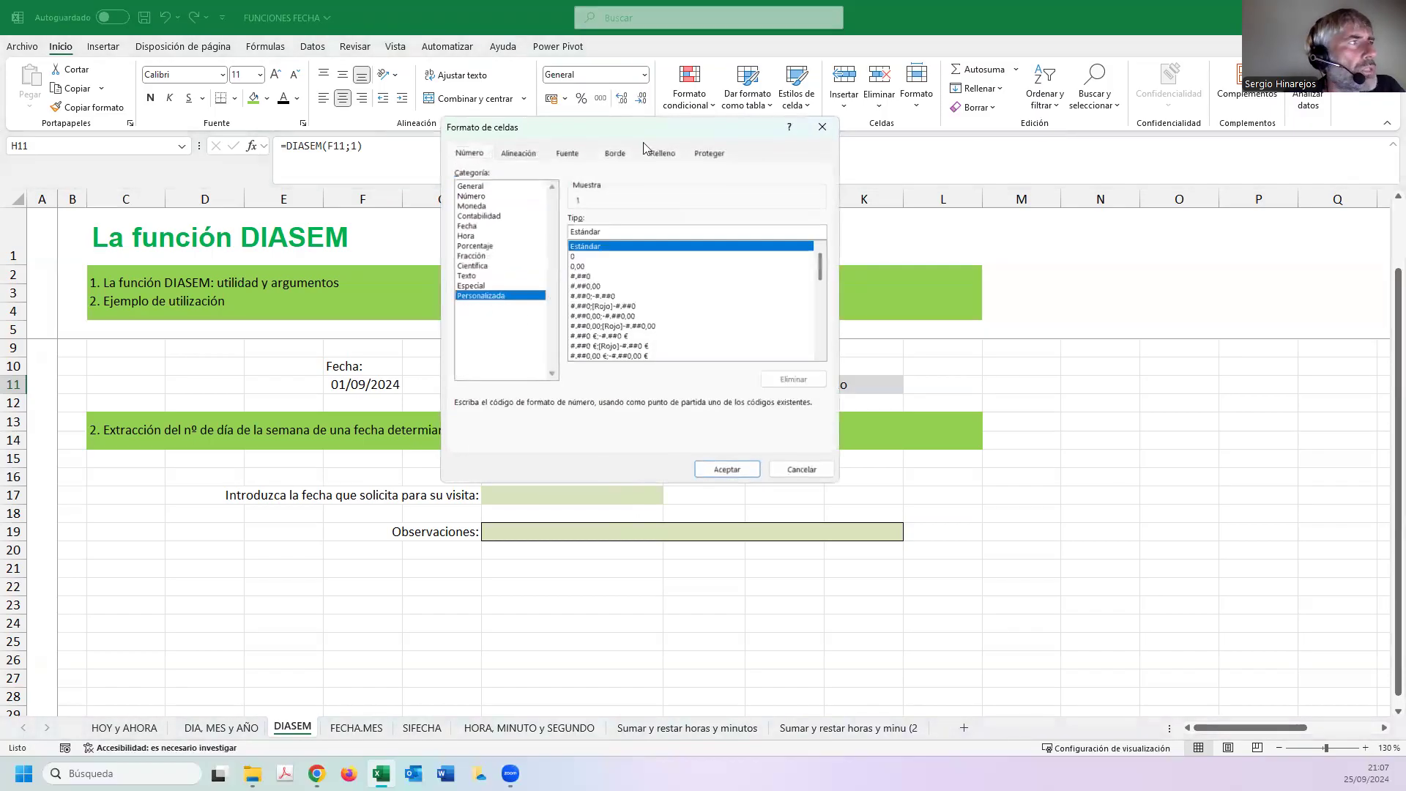
pyautogui.moveTo(643, 127); pyautogui.dragTo(910, 215)
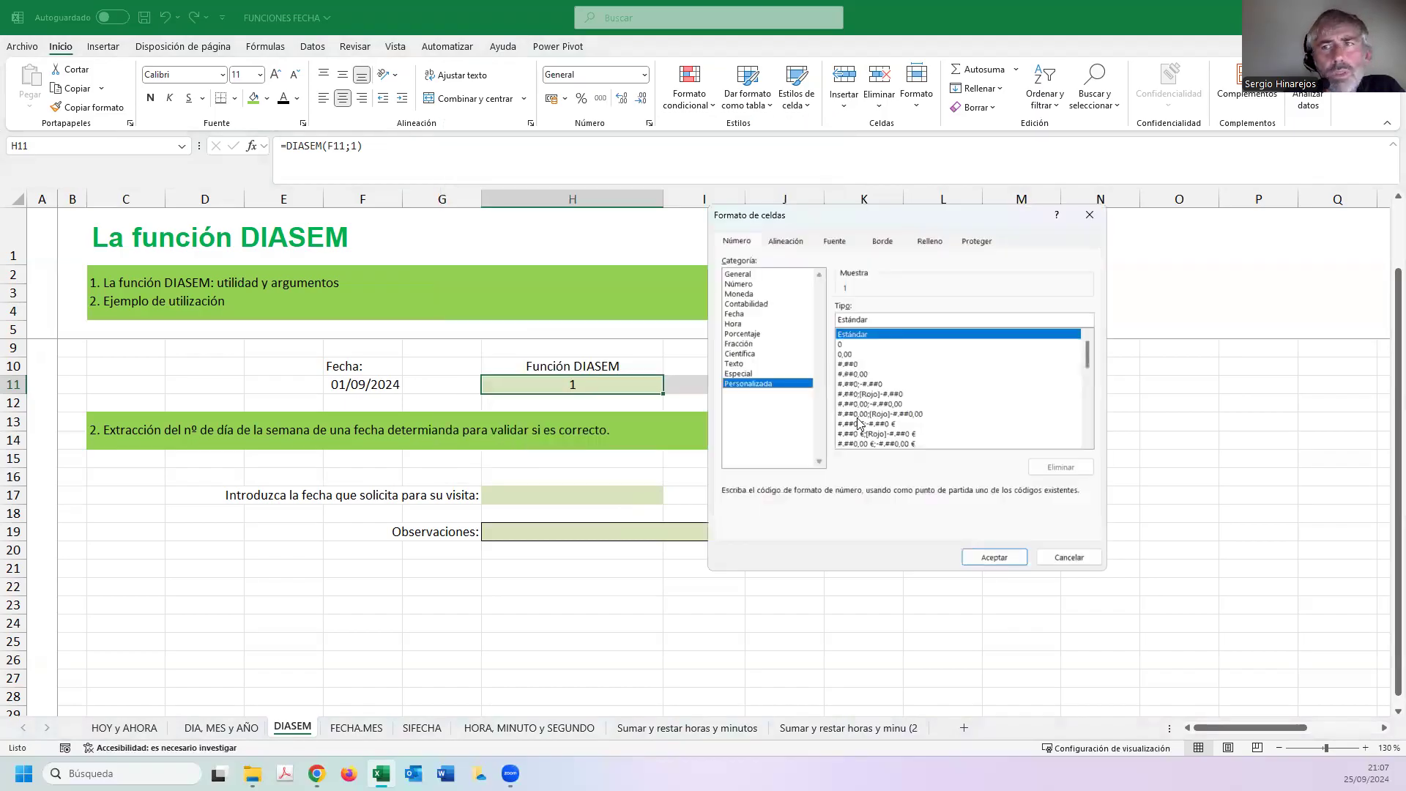
pyautogui.moveTo(869, 320); pyautogui.dragTo(837, 318)
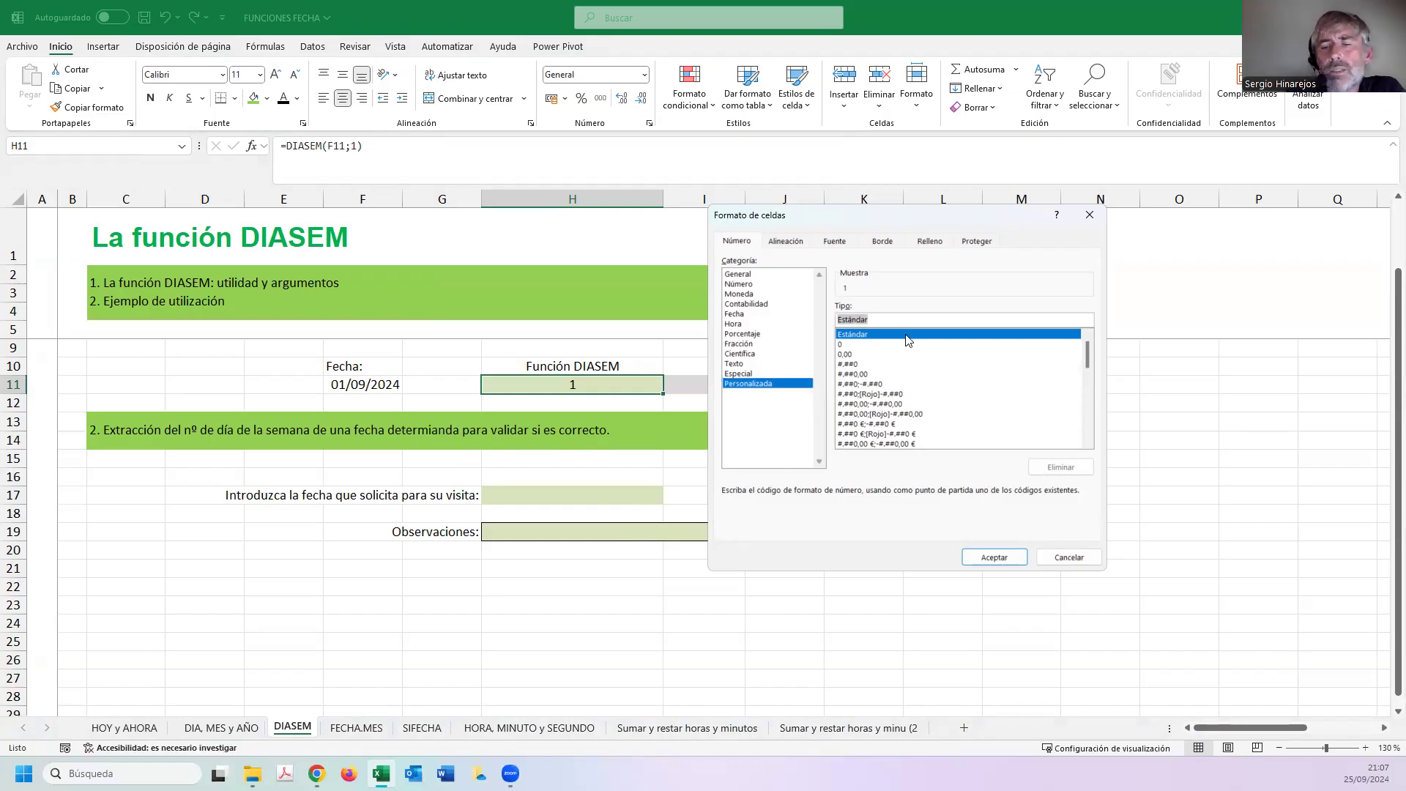
pyautogui.press('BackSpace')
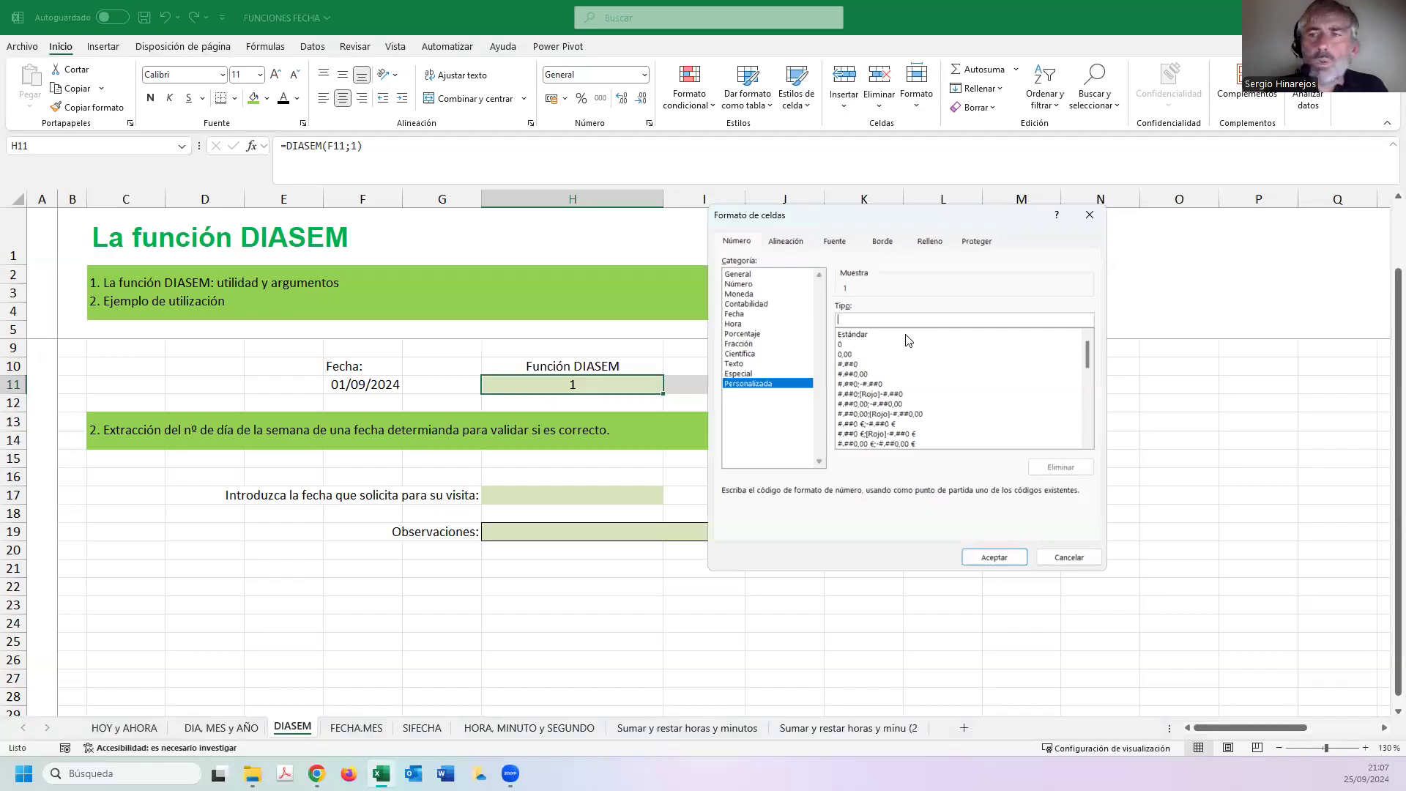
pyautogui.write('d')
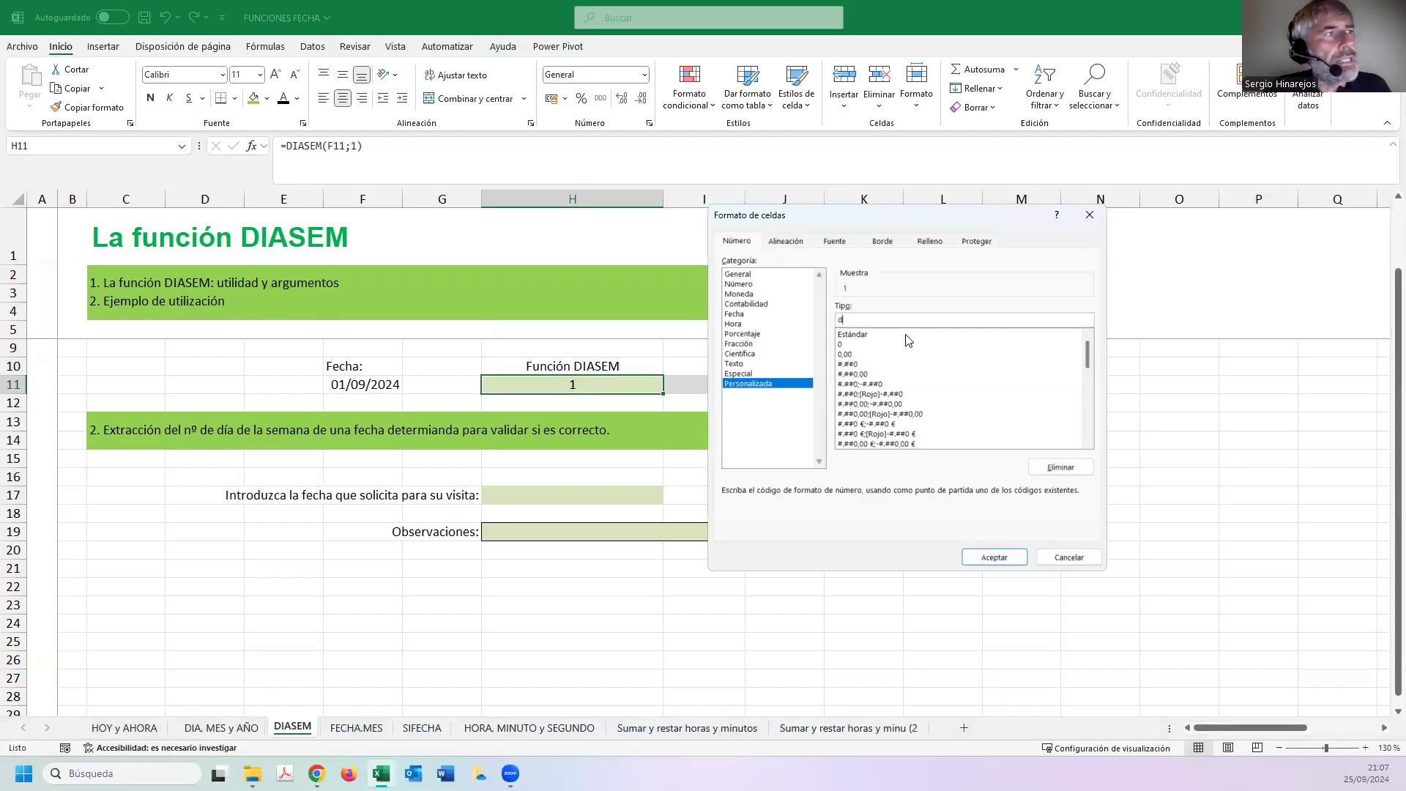
pyautogui.write('ddd')
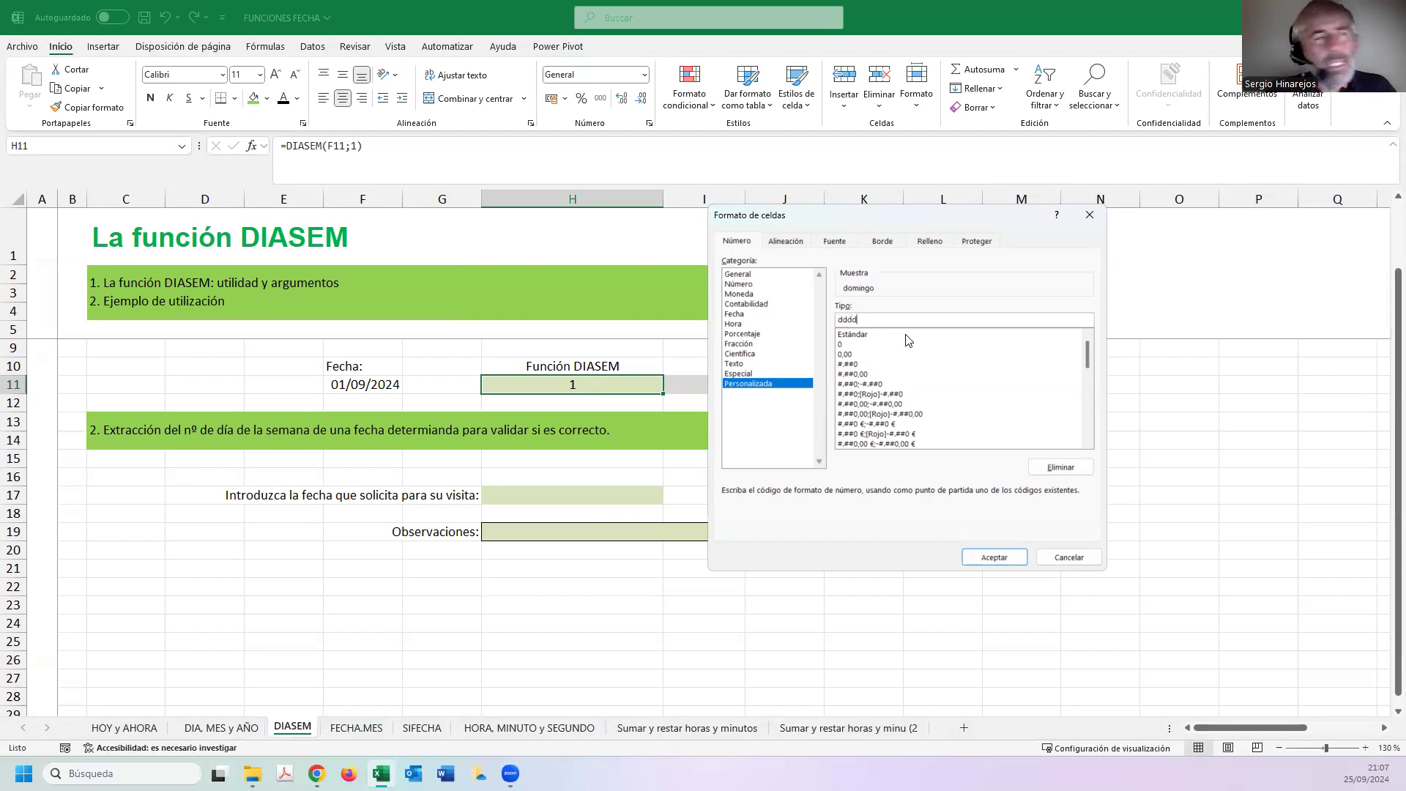
pyautogui.moveTo(886, 319); pyautogui.dragTo(835, 320)
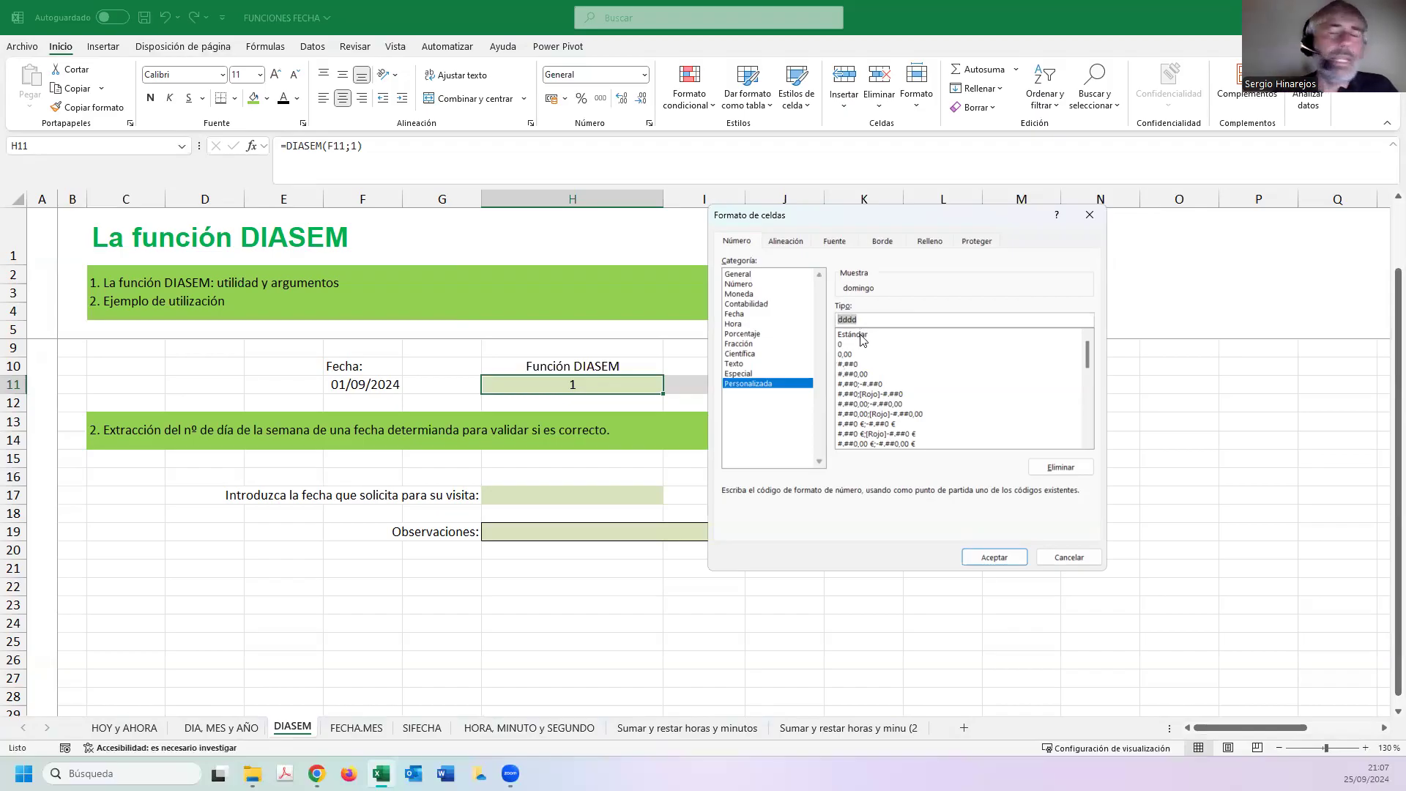
pyautogui.click(994, 557)
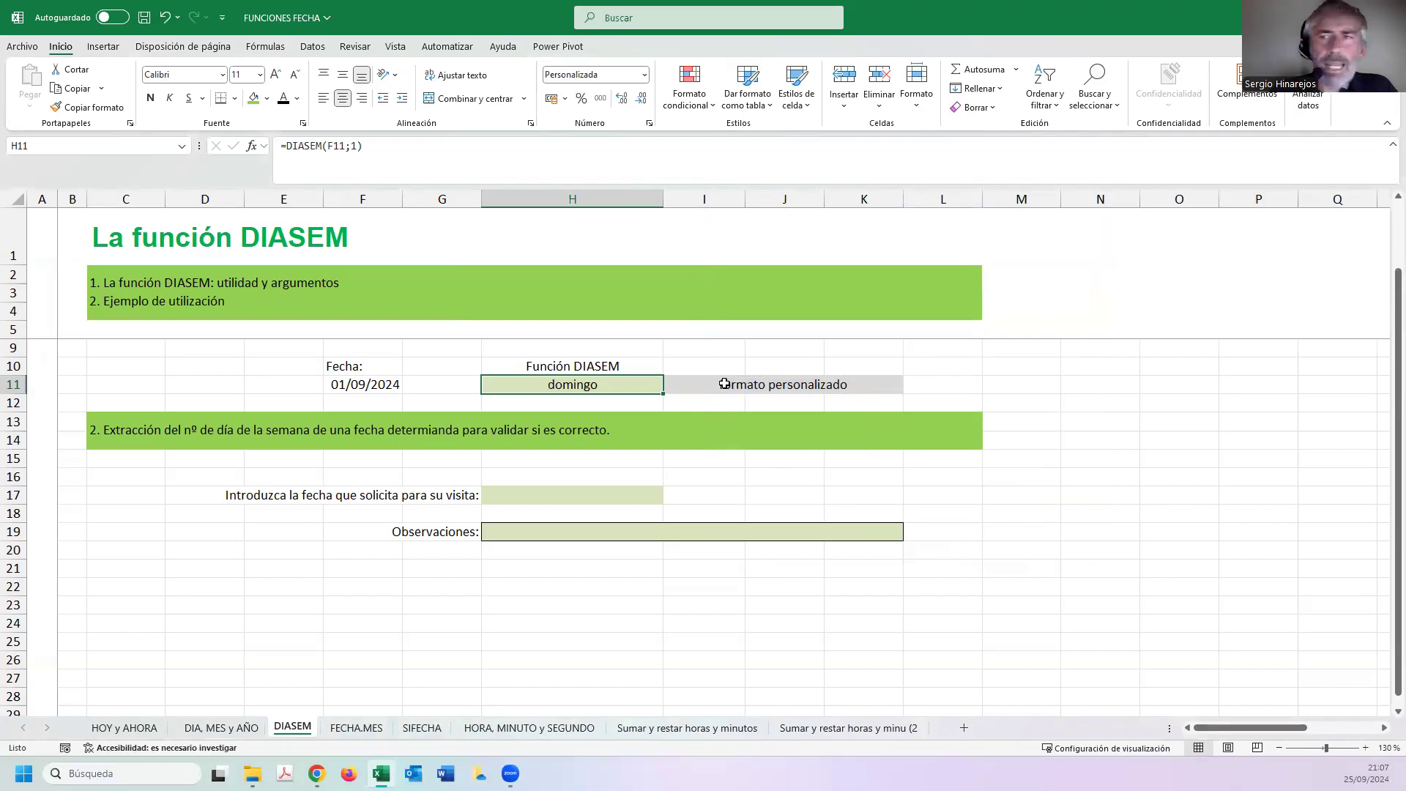
# Change the date in F11 to 23/09/2024 and reselect the cell.
pyautogui.click(343, 385)
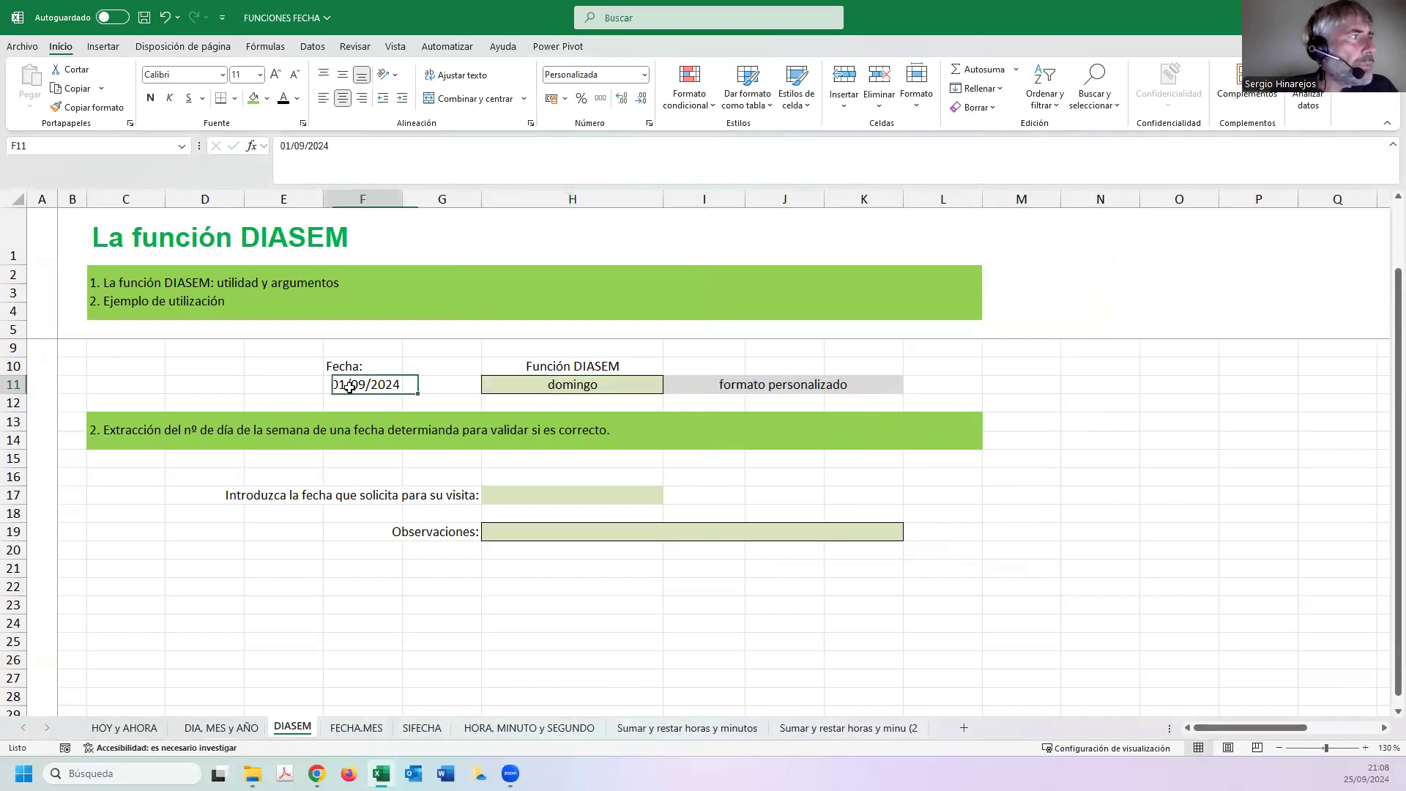
pyautogui.doubleClick(343, 386)
pyautogui.moveTo(345, 386); pyautogui.dragTo(328, 386)
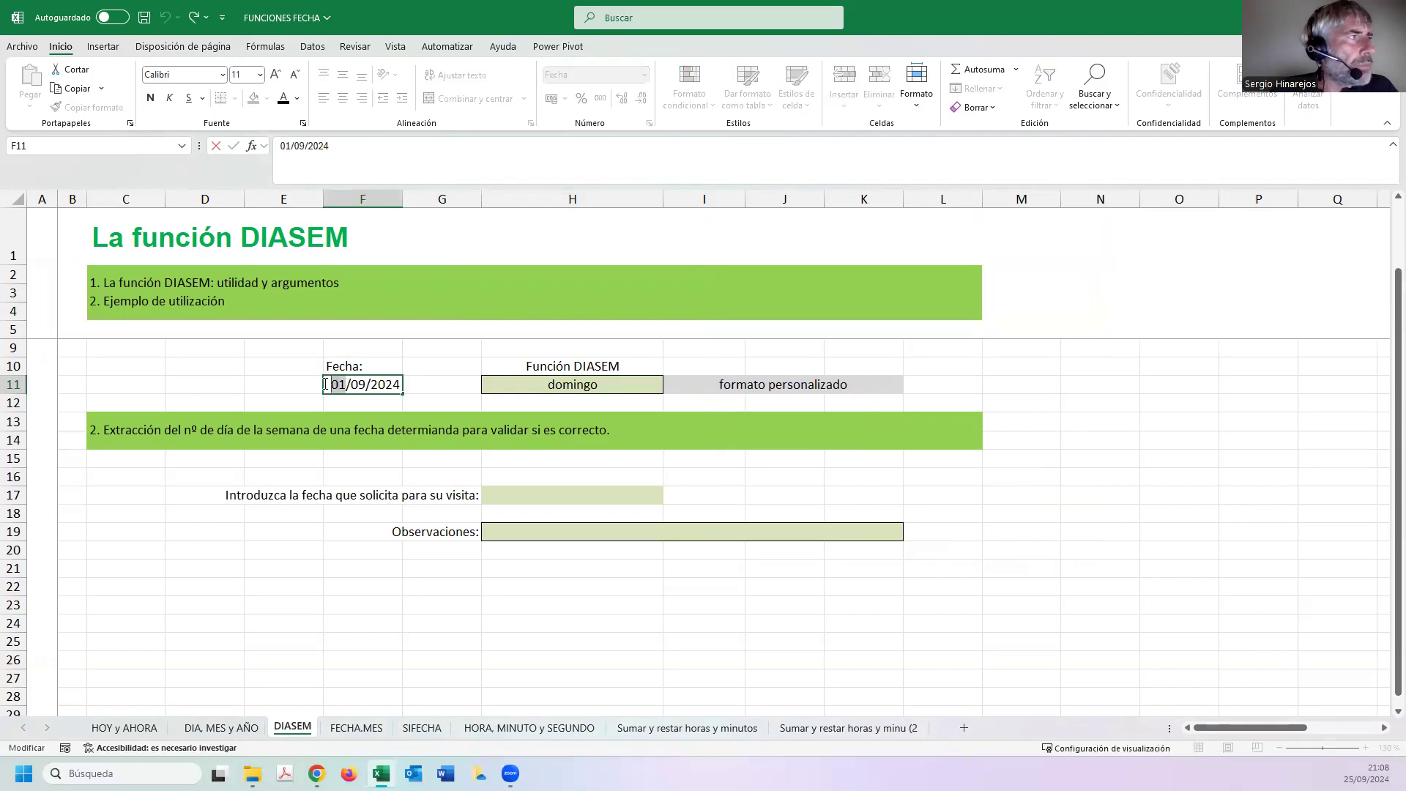
pyautogui.write('23')
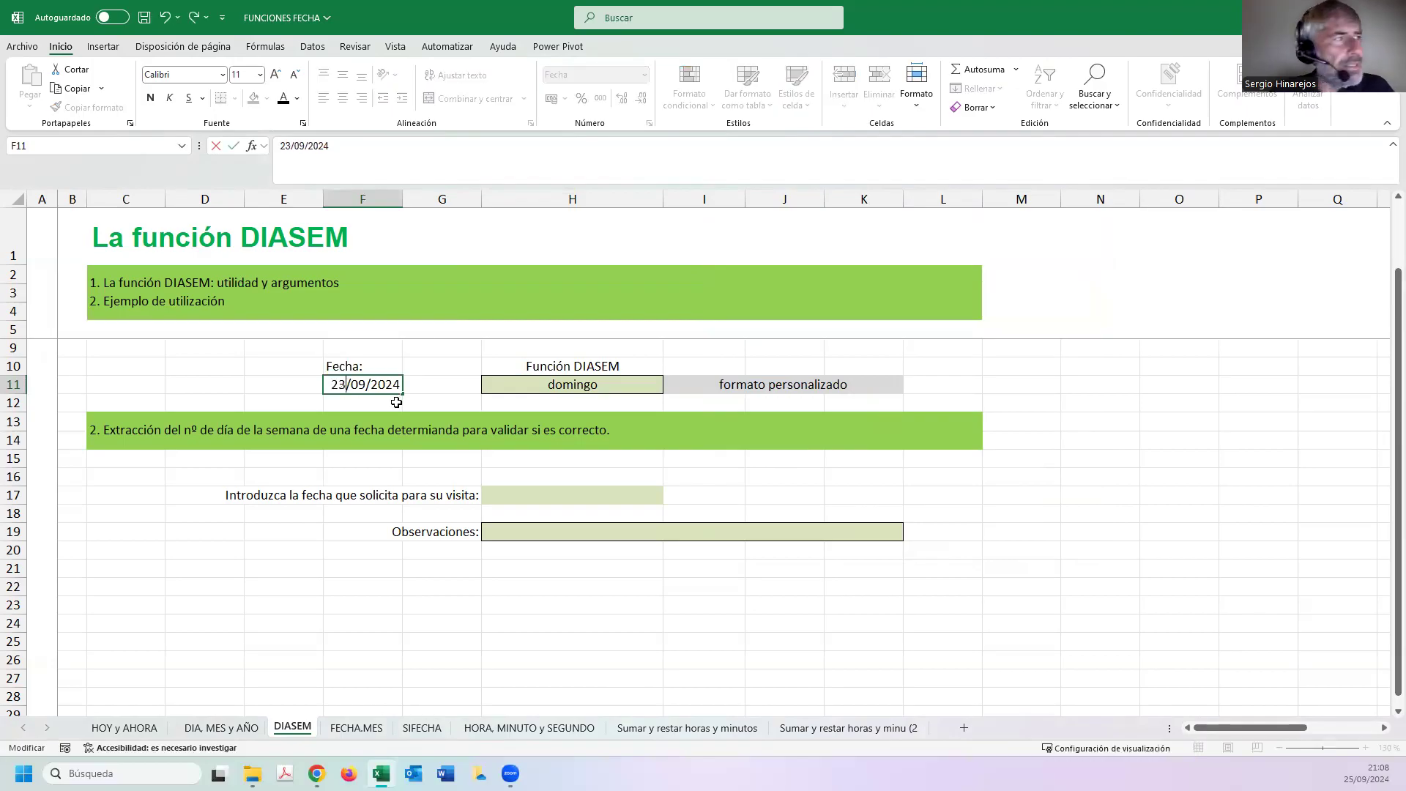
pyautogui.press('Return')
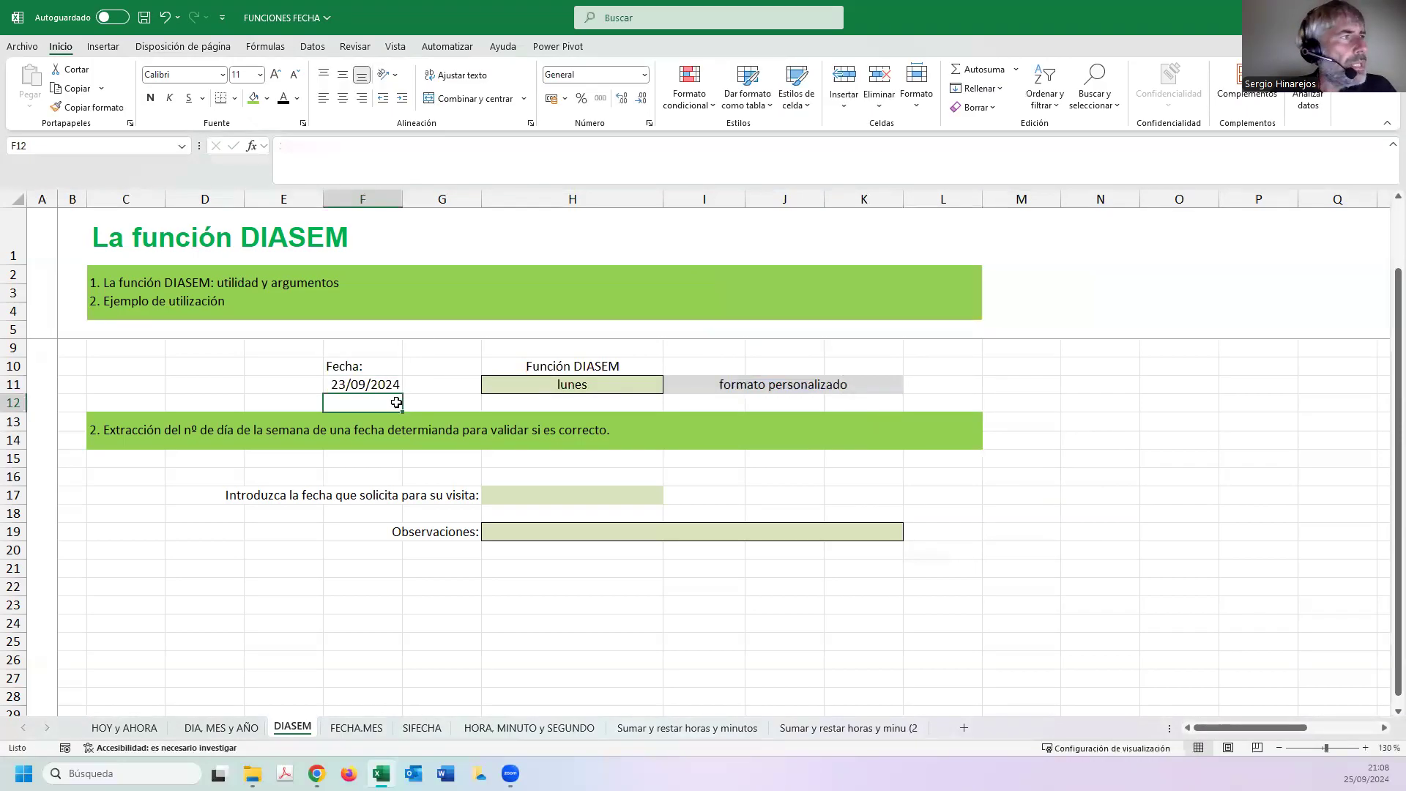
pyautogui.click(367, 385)
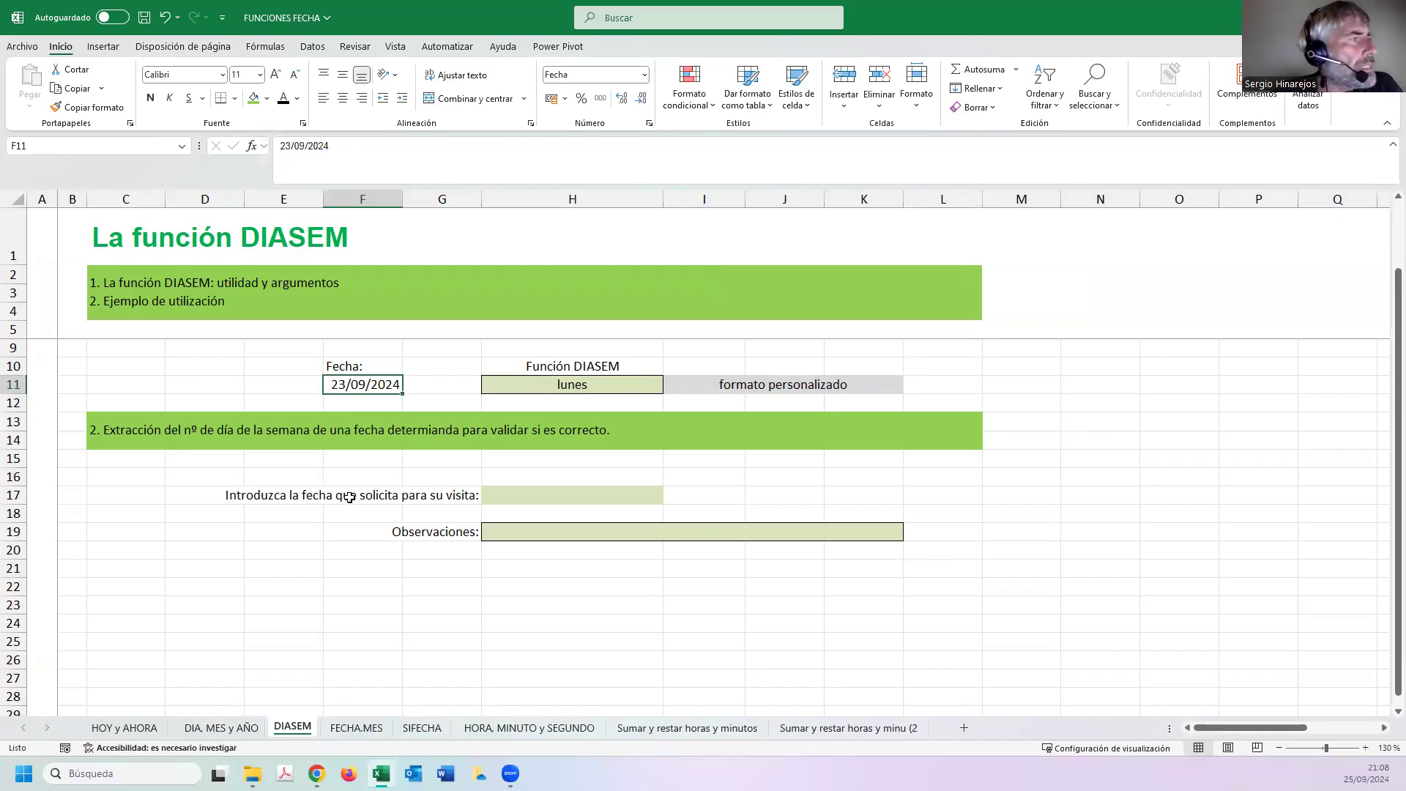
# Enter the requested visit date 12/09/2024 in H17 and reselect that cell.
pyautogui.click(492, 494)
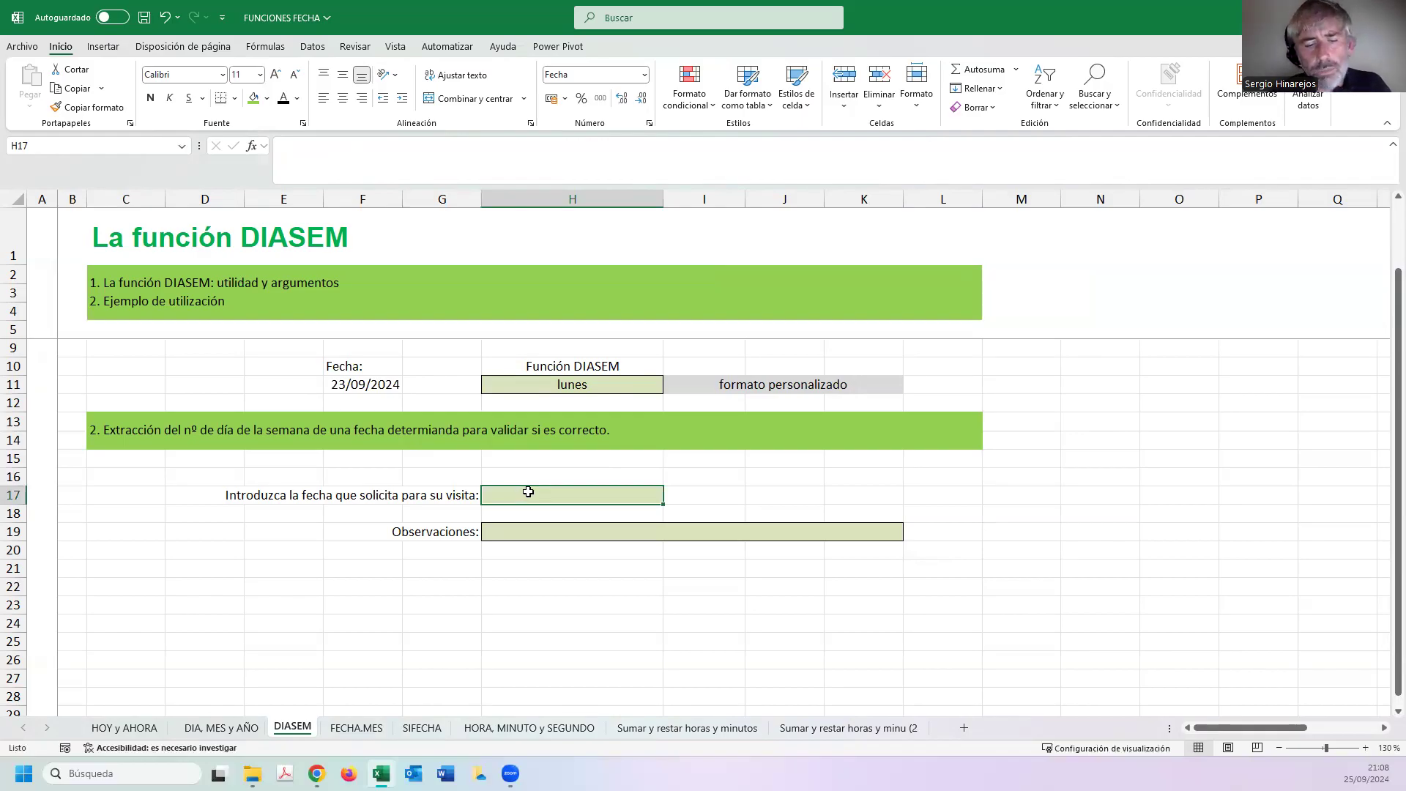
pyautogui.write('12')
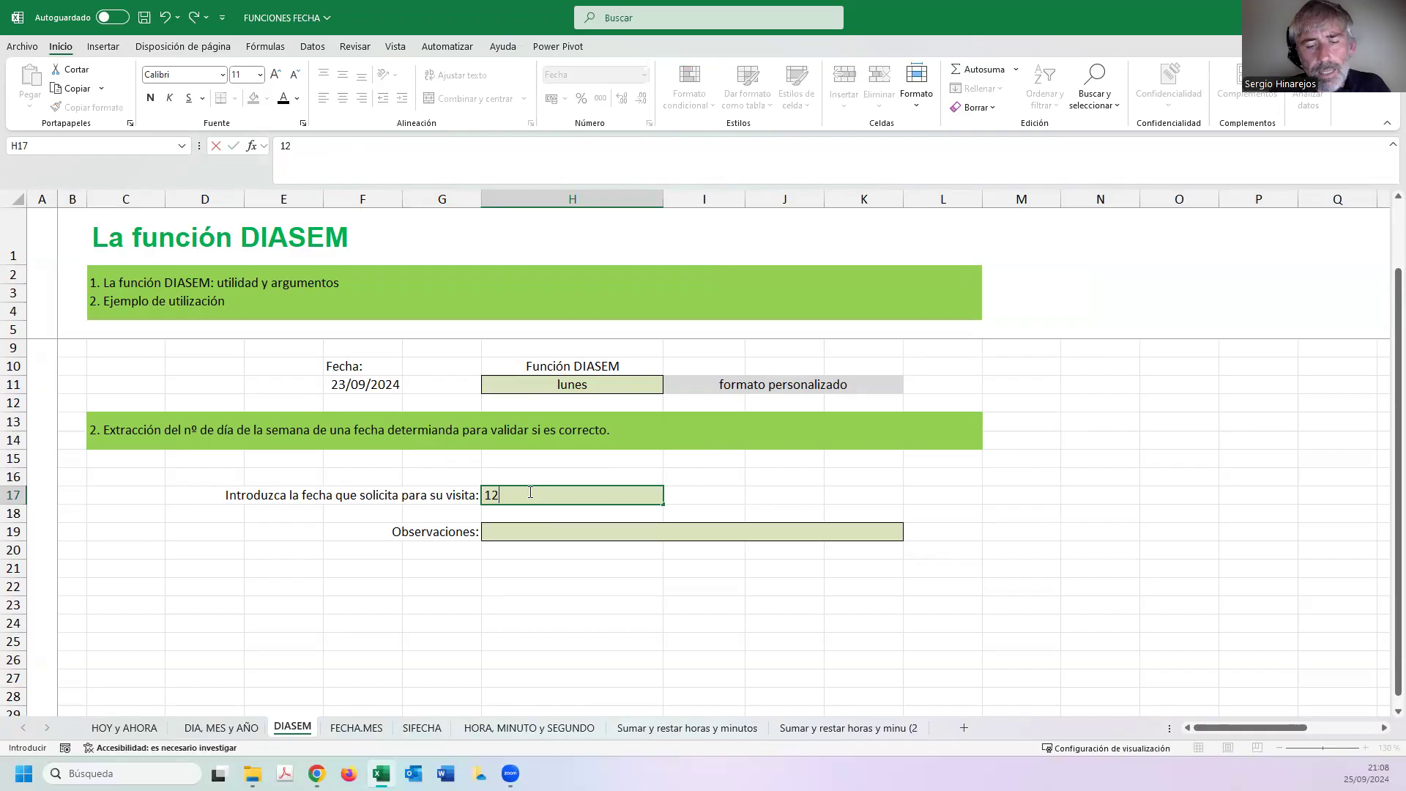
pyautogui.write('/09/2024')
pyautogui.click(550, 547)
pyautogui.click(537, 490)
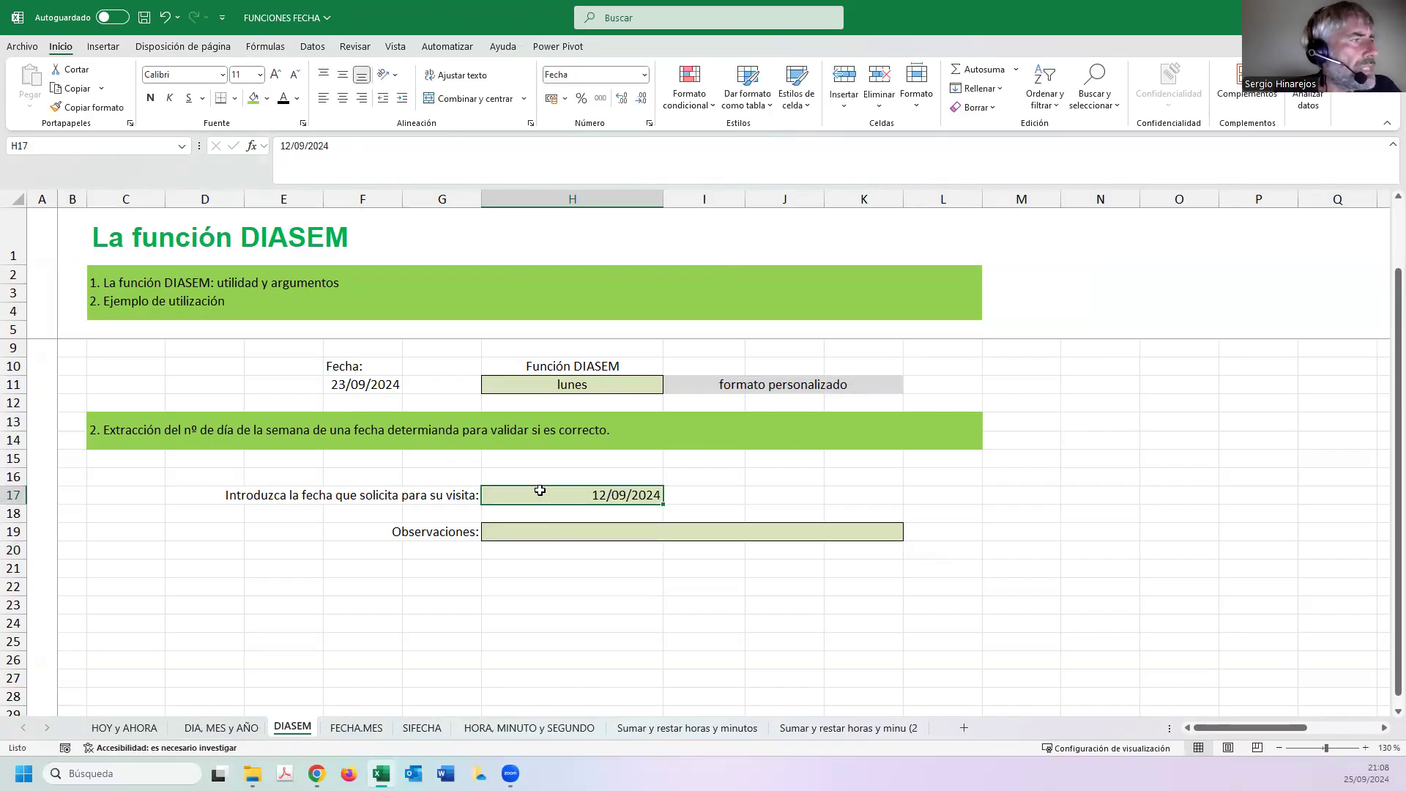
# Enter the text formula ="la visita se realiza el dia " in the Observaciones cell H19.
pyautogui.click(520, 531)
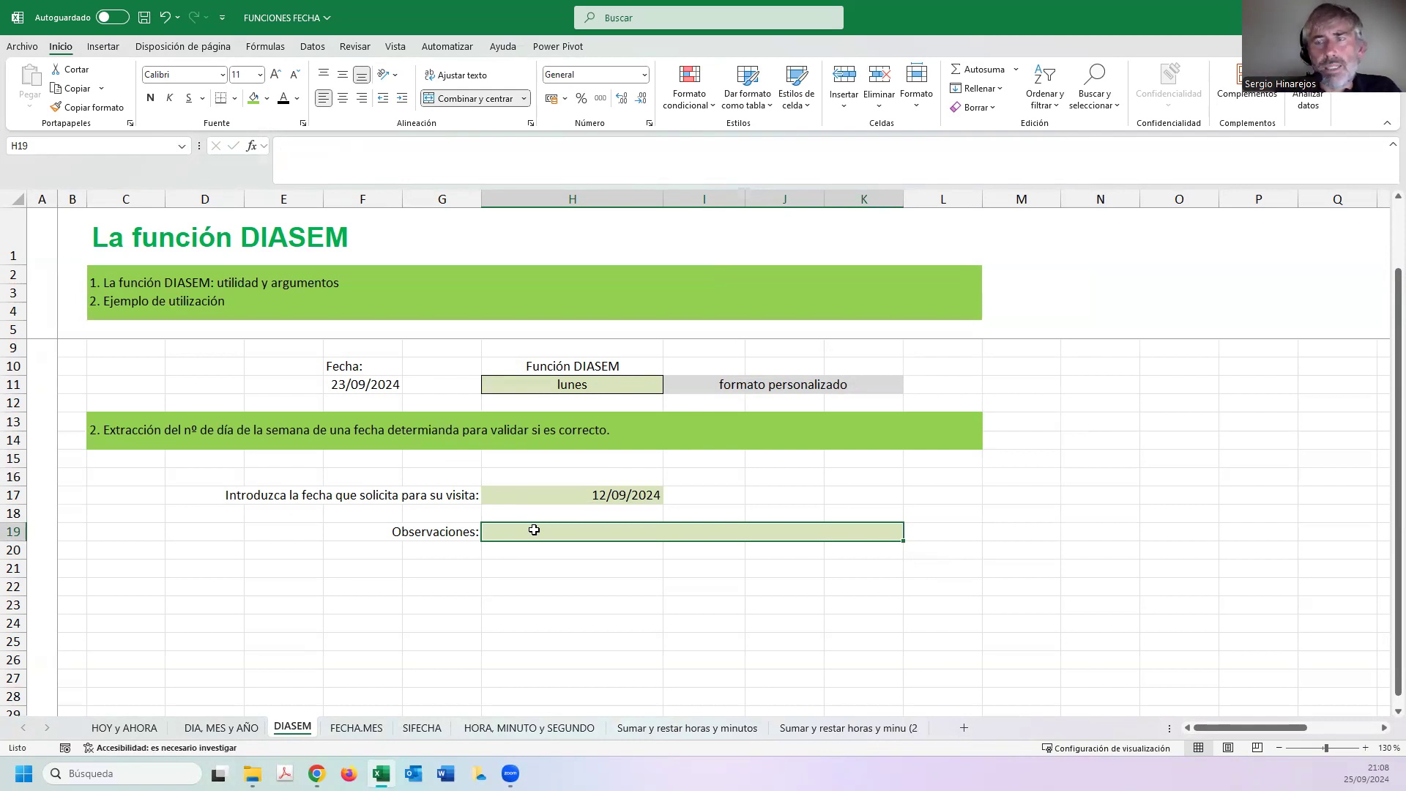
pyautogui.write('=')
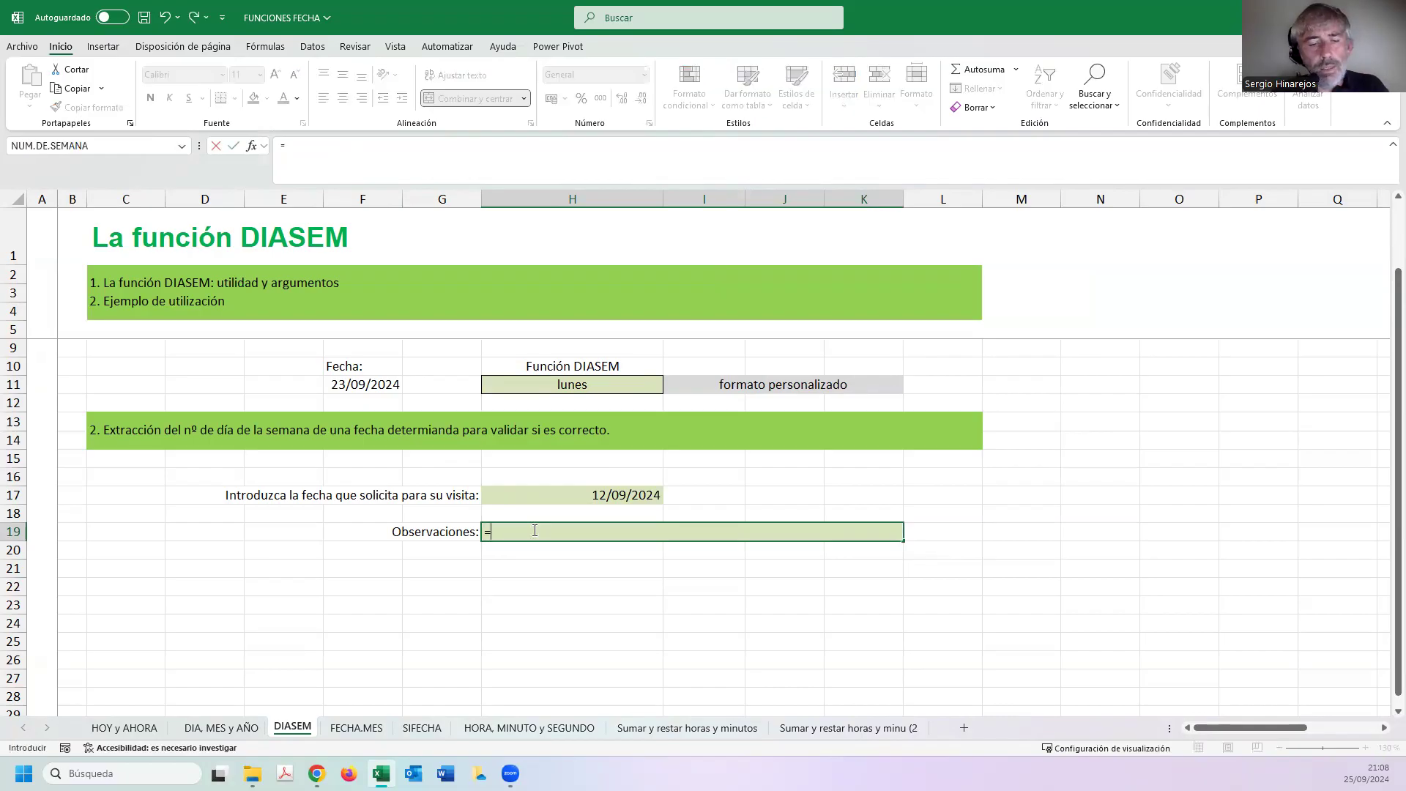
pyautogui.write('"l')
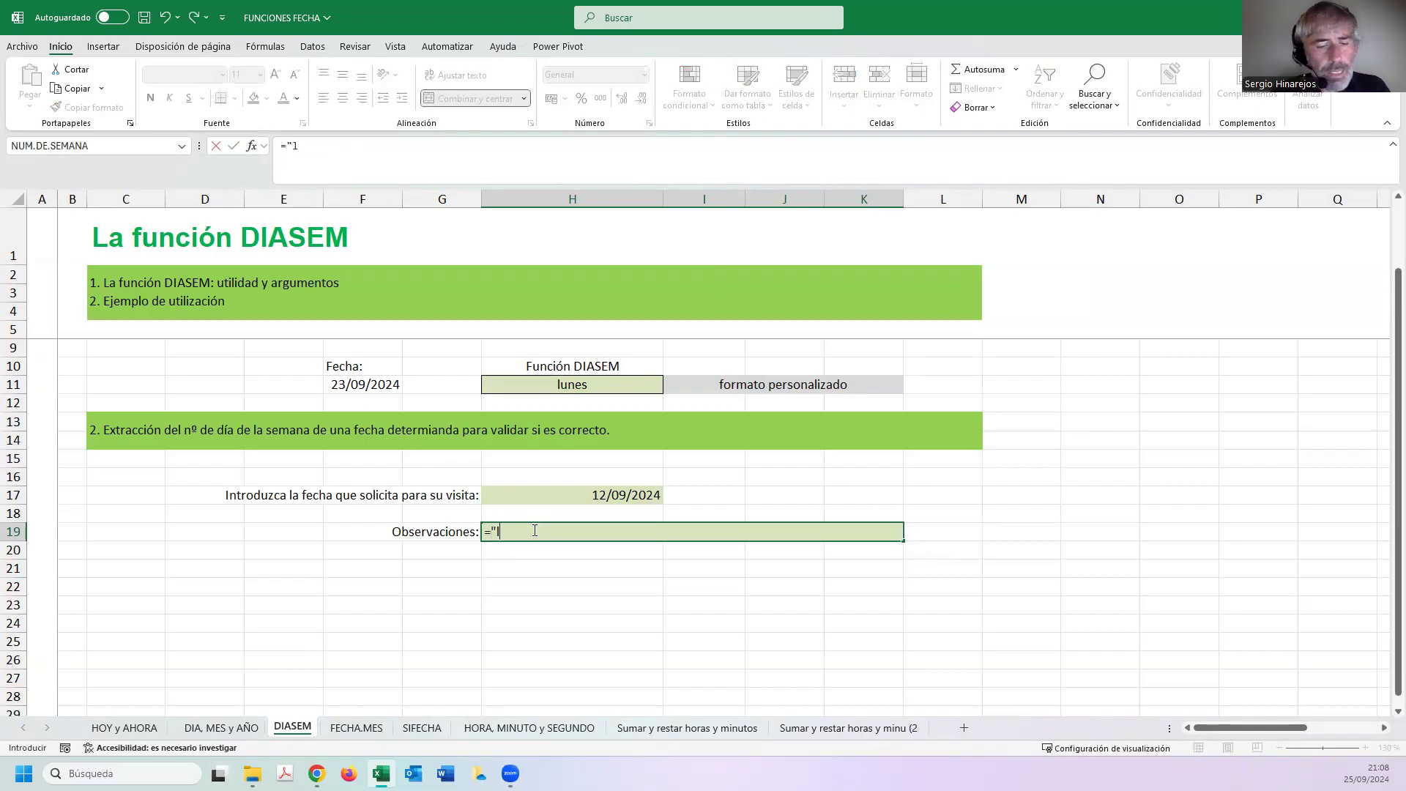
pyautogui.write('a visita se r')
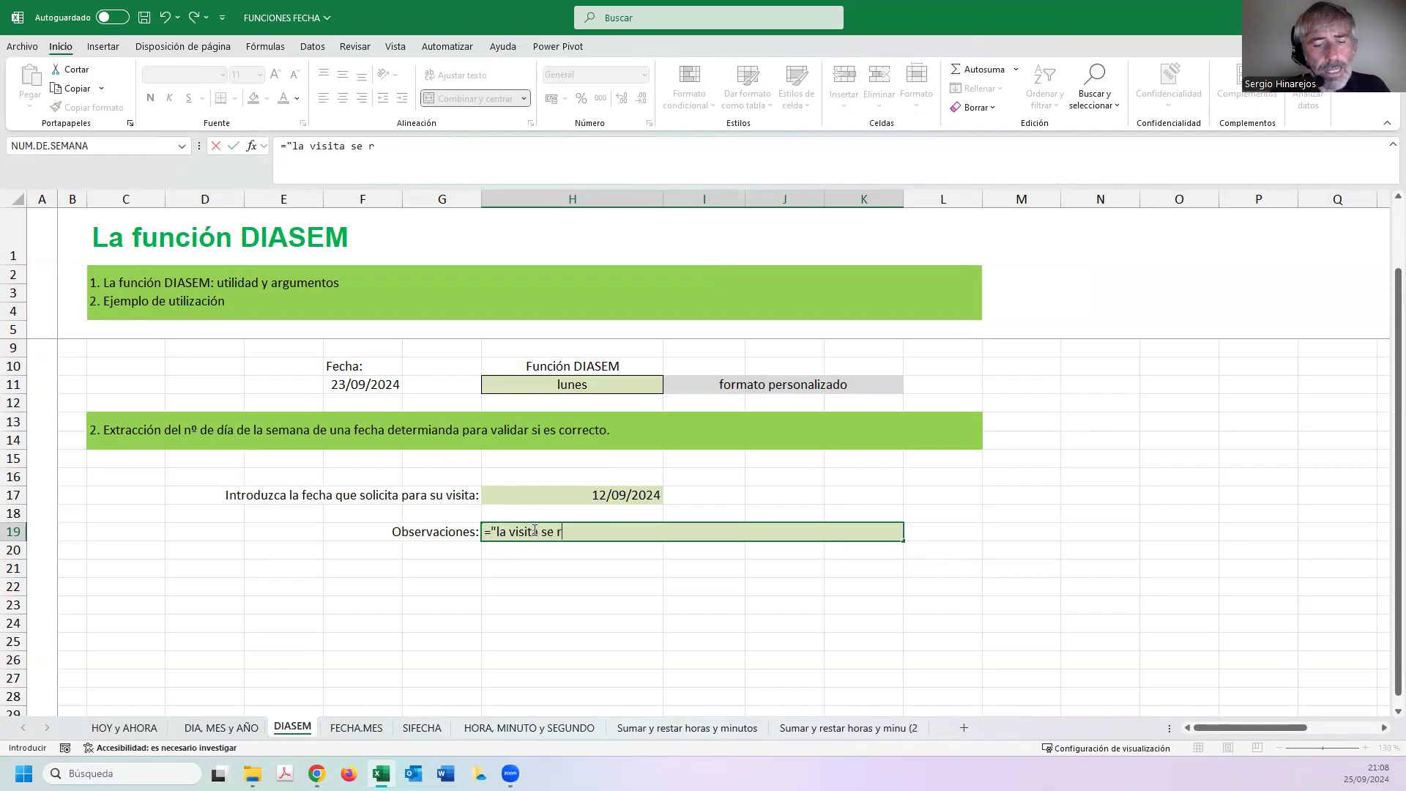
pyautogui.write('ealiza el dia')
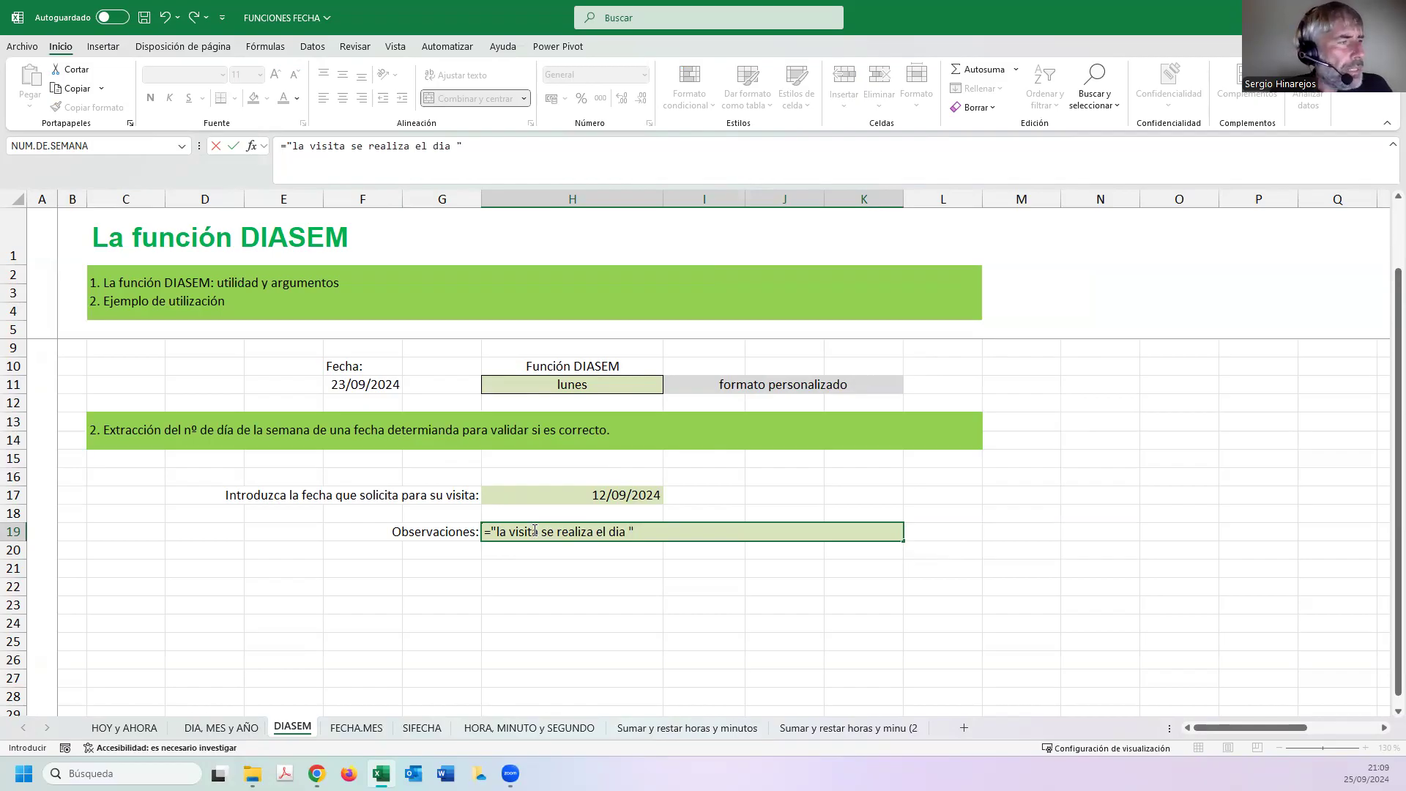
pyautogui.write('"')
pyautogui.click(524, 508)
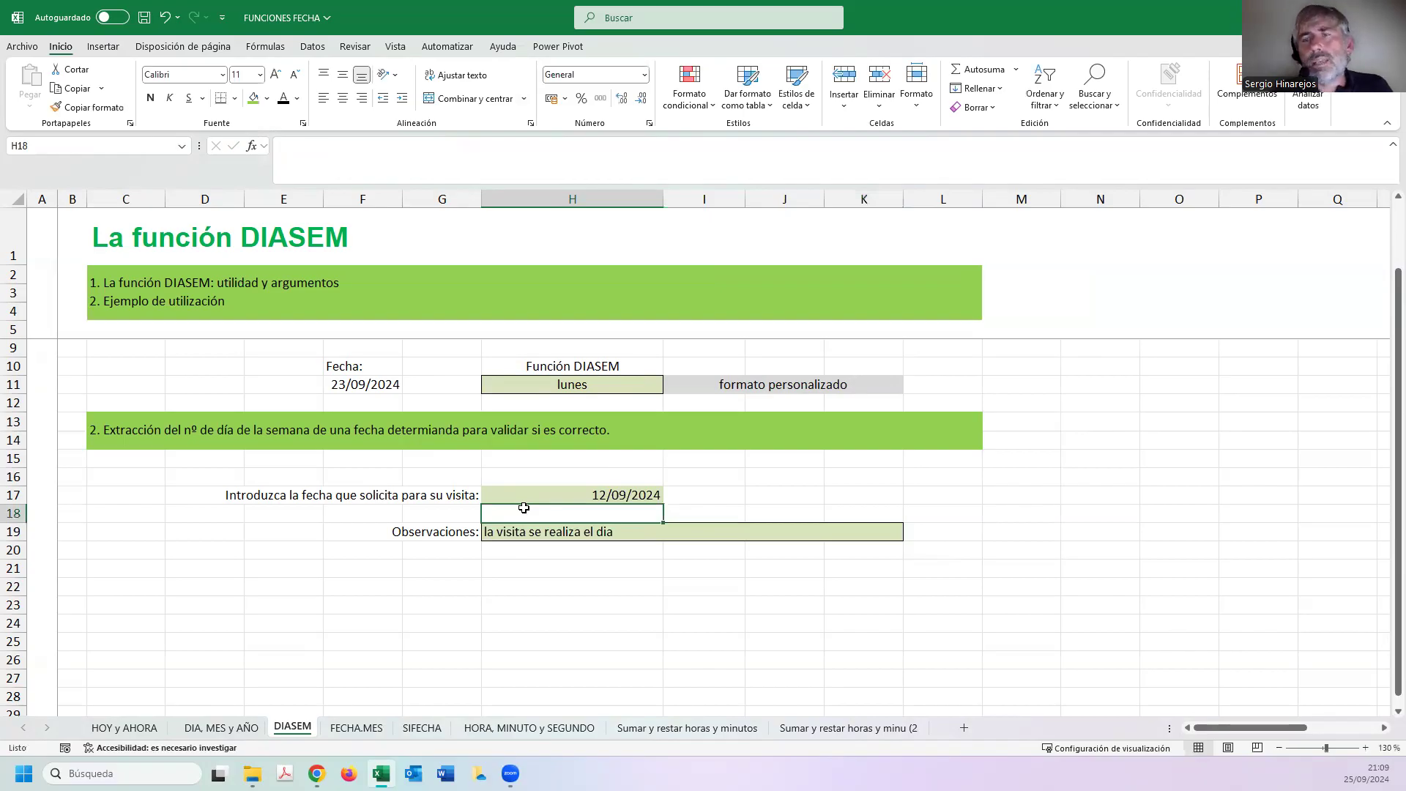
# Append & DIA(H17) to the text formula in H19 and reselect the cell.
pyautogui.doubleClick(621, 529)
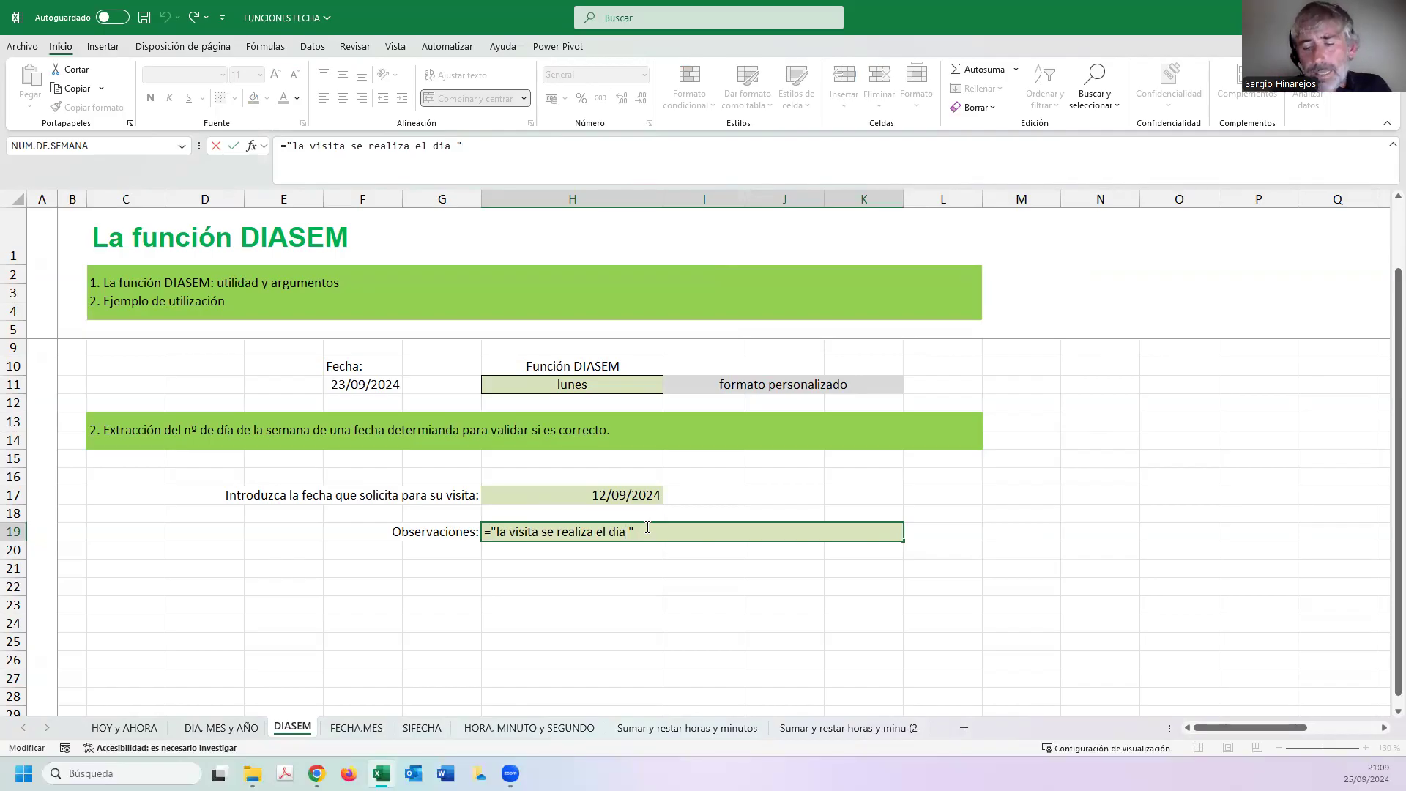
pyautogui.write('&')
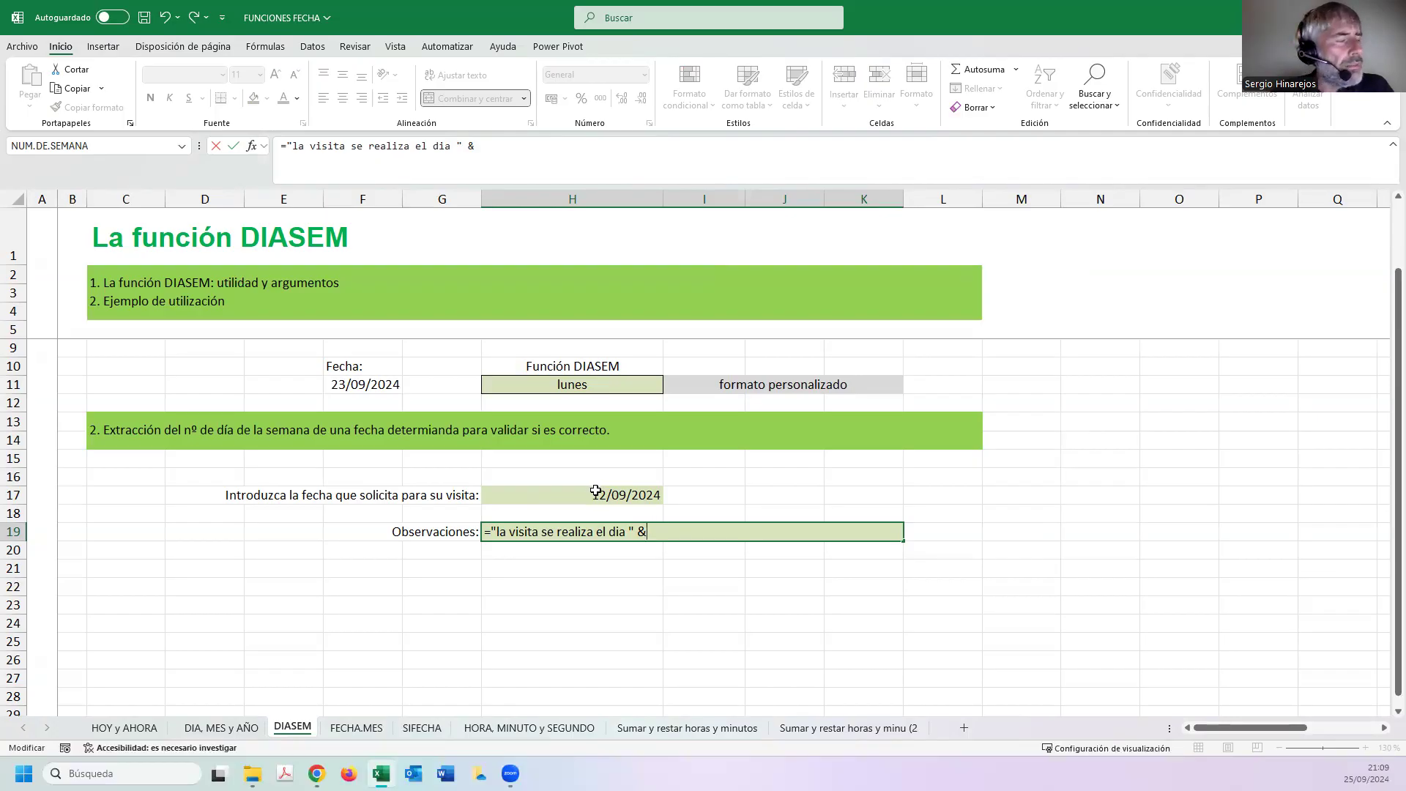
pyautogui.write('dia')
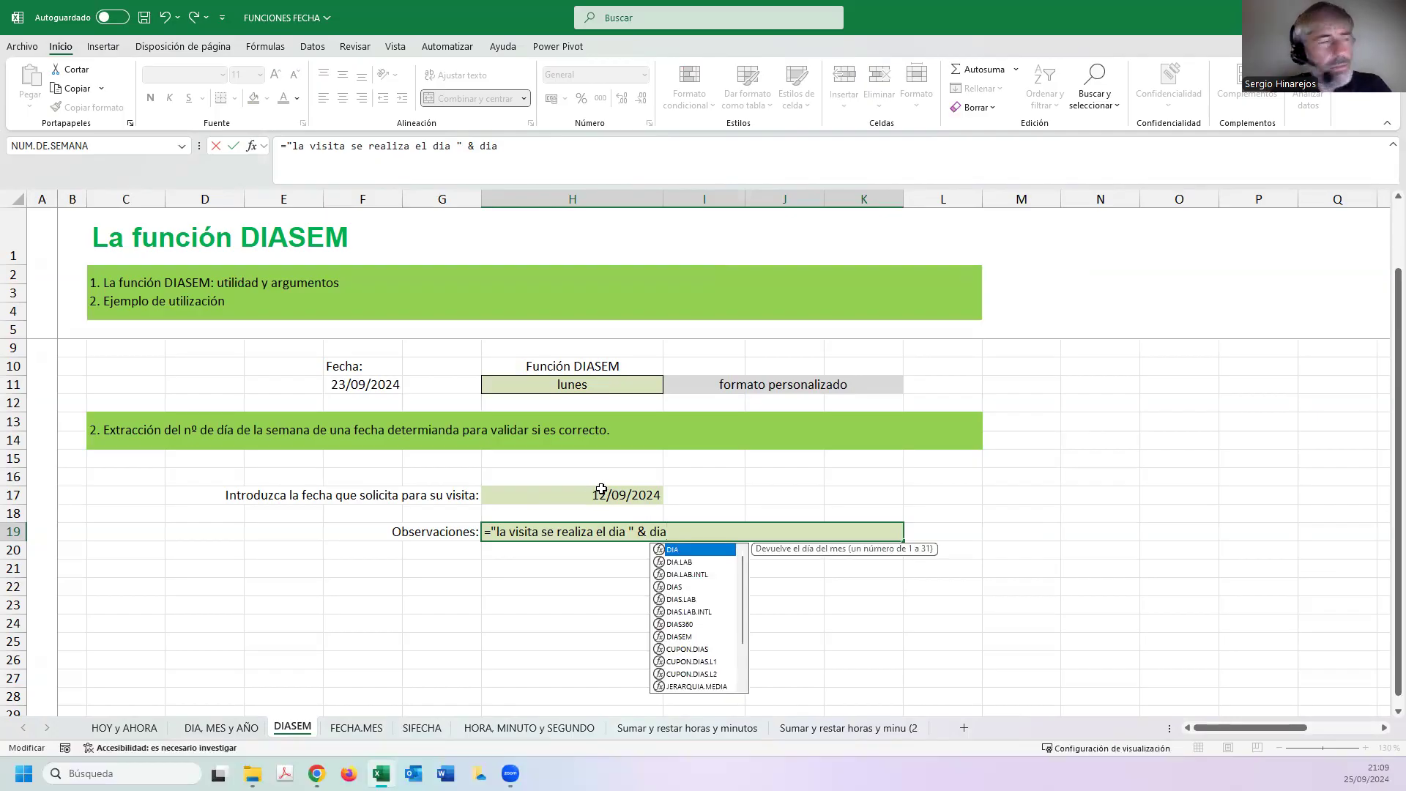
pyautogui.write('(')
pyautogui.click(607, 492)
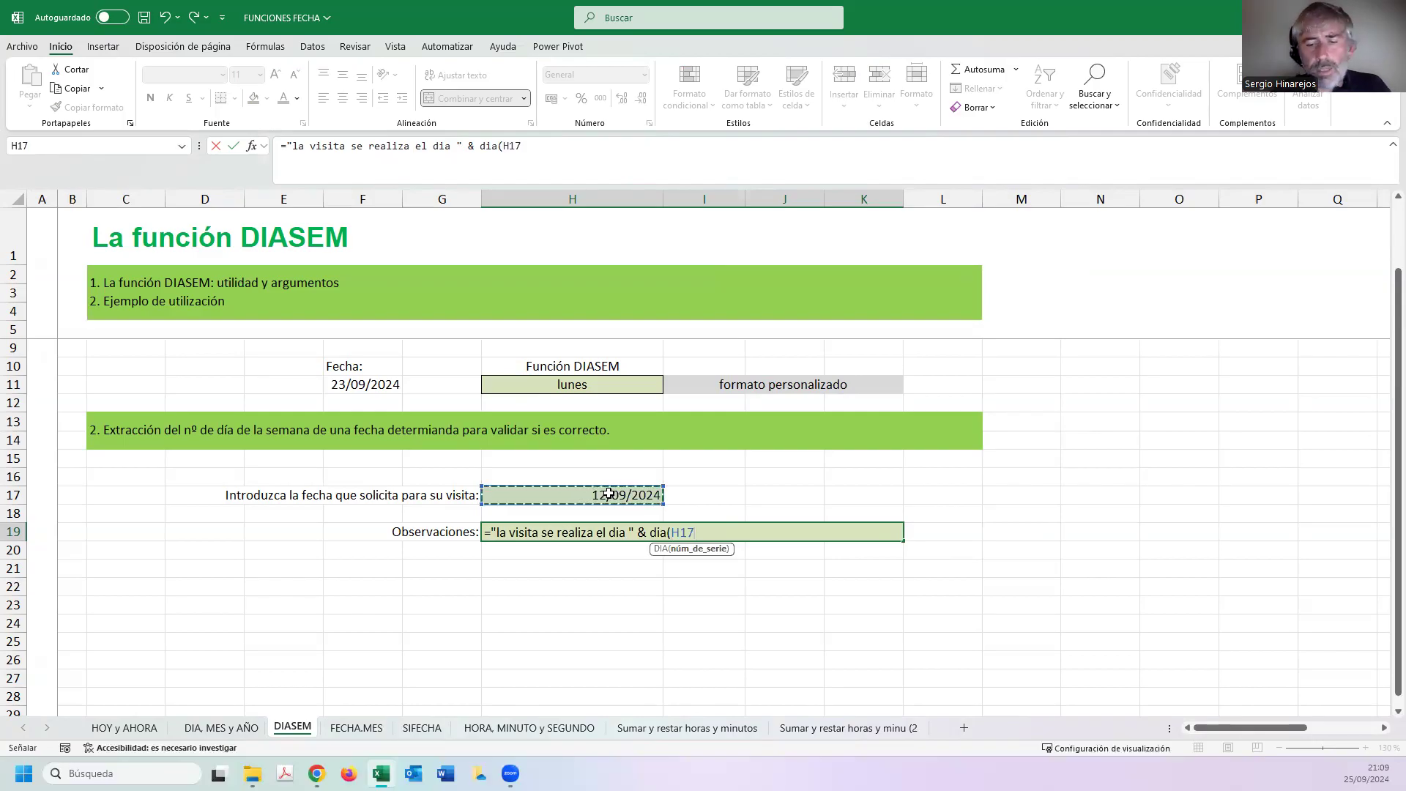
pyautogui.press('Return')
pyautogui.click(512, 532)
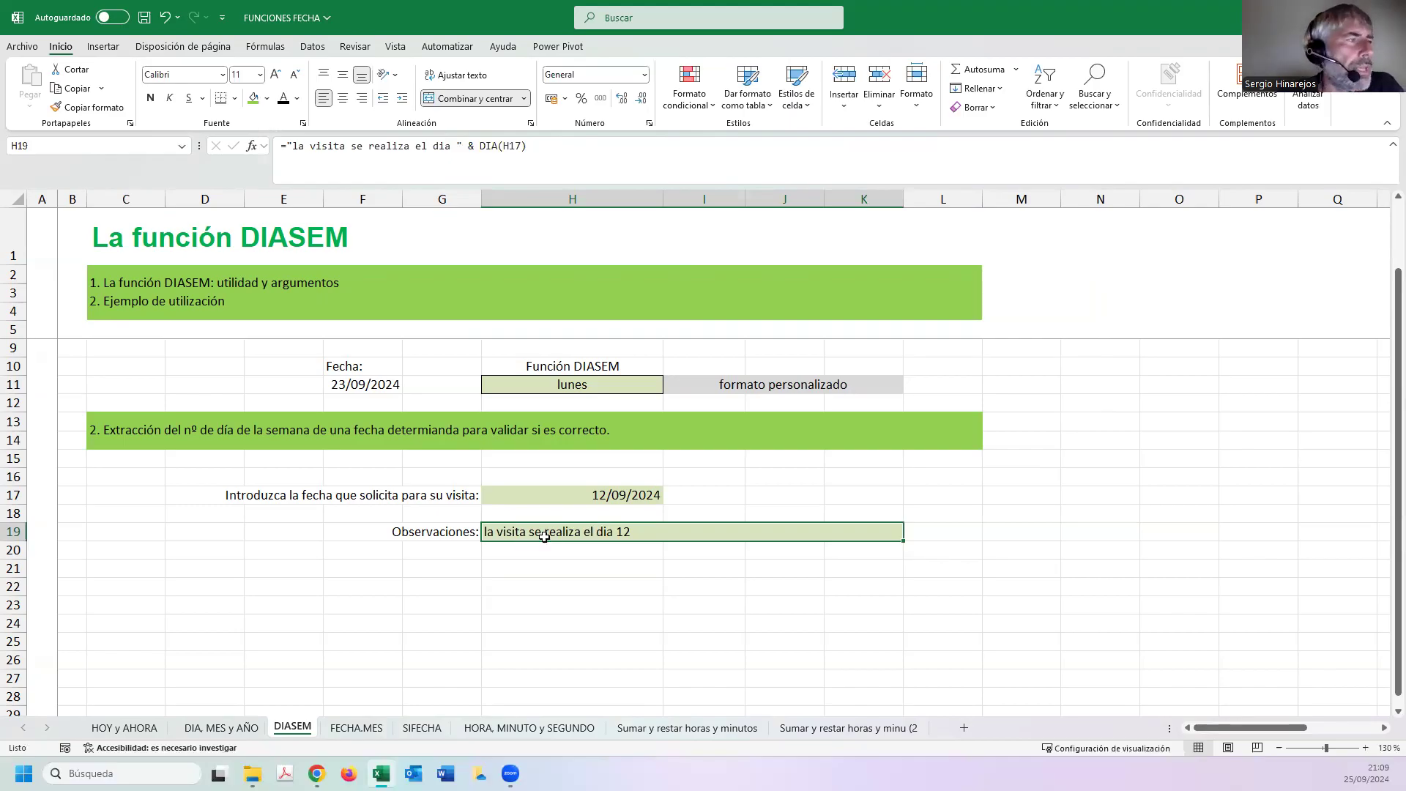
pyautogui.doubleClick(509, 532)
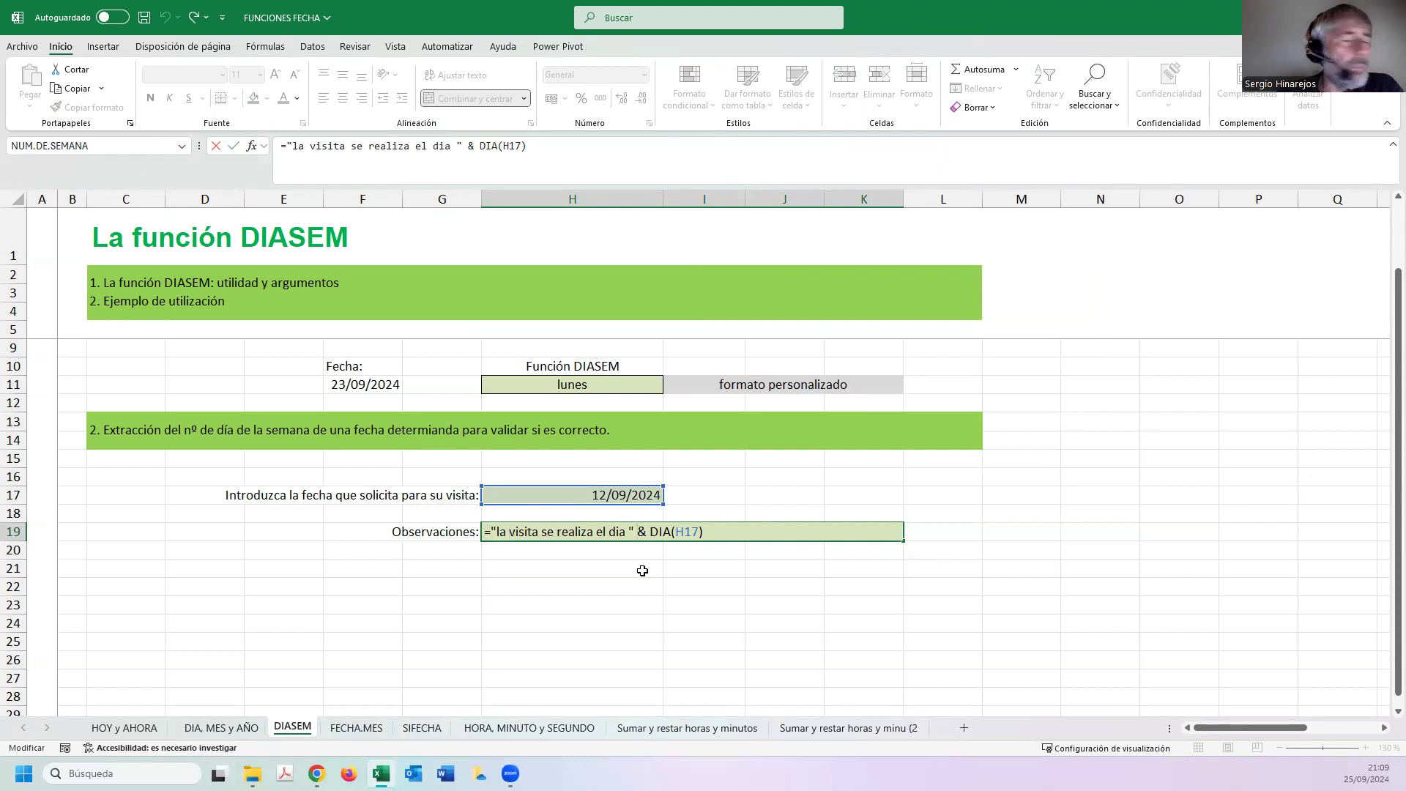
pyautogui.write('diasea')
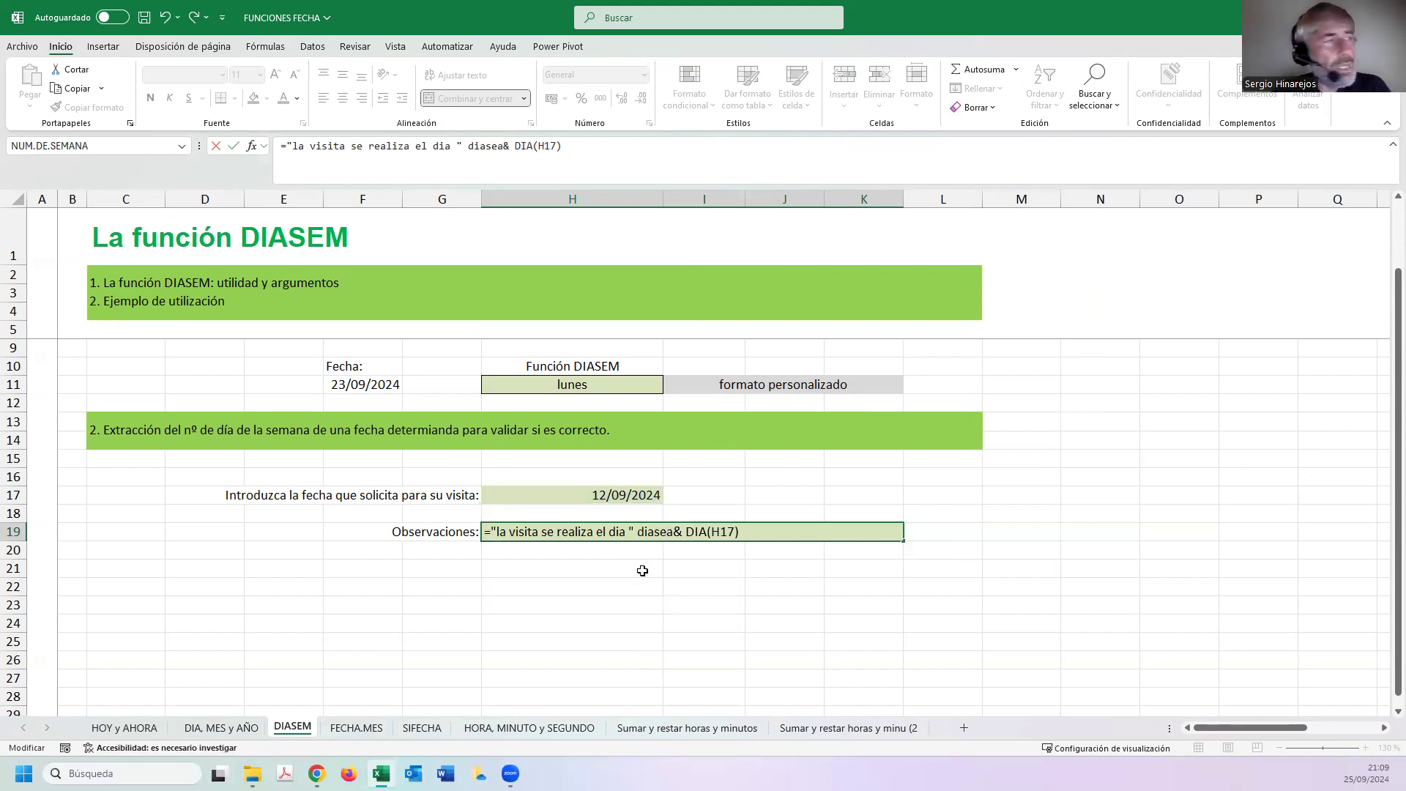
pyautogui.press('BackSpace')
pyautogui.press('BackSpace')
pyautogui.press('BackSpace')
pyautogui.press('BackSpace')
pyautogui.press('BackSpace')
pyautogui.press('BackSpace')
pyautogui.write('S')
pyautogui.press('BackSpace')
pyautogui.write('DIASEMA')
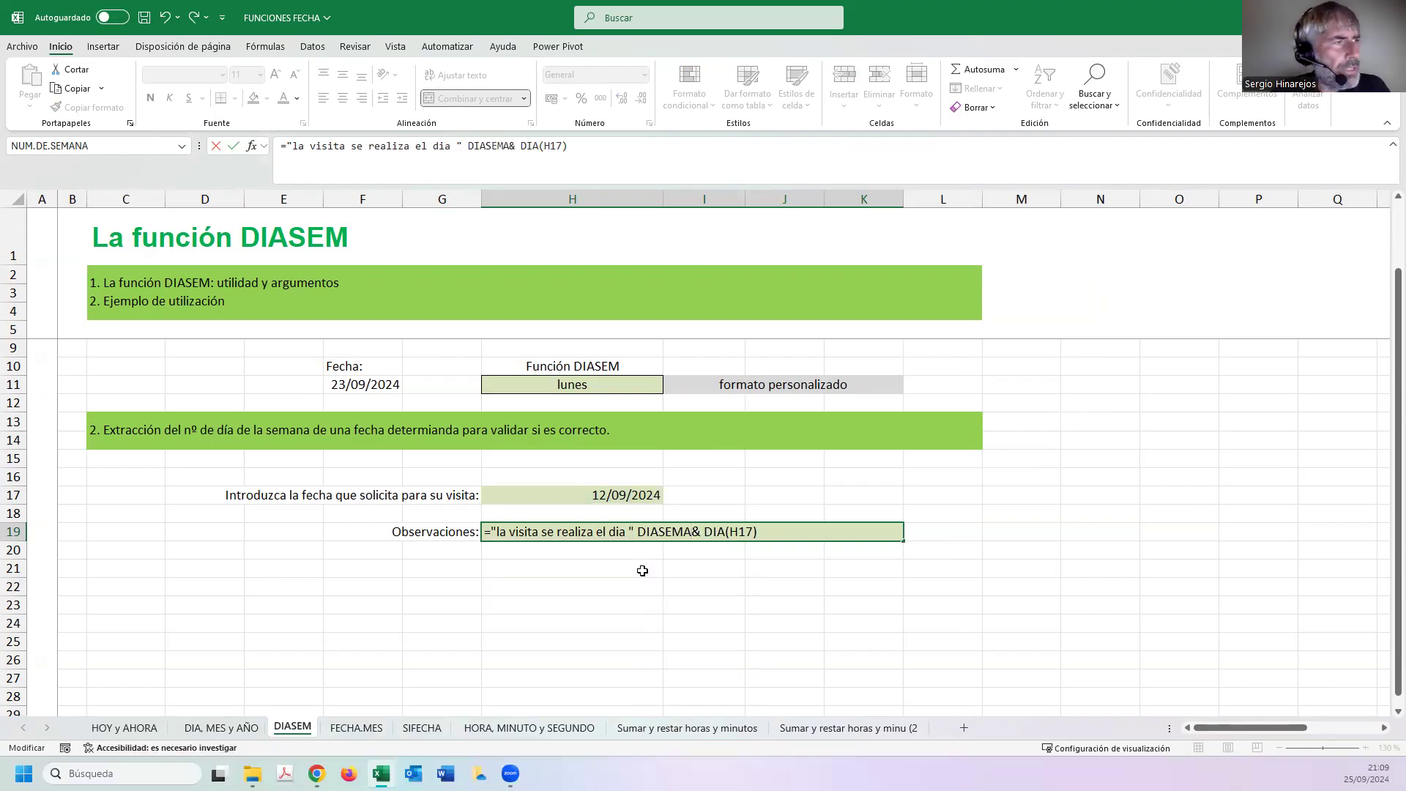
pyautogui.press('BackSpace')
pyautogui.press('BackSpace')
pyautogui.press('BackSpace')
pyautogui.press('BackSpace')
pyautogui.press('BackSpace')
pyautogui.press('BackSpace')
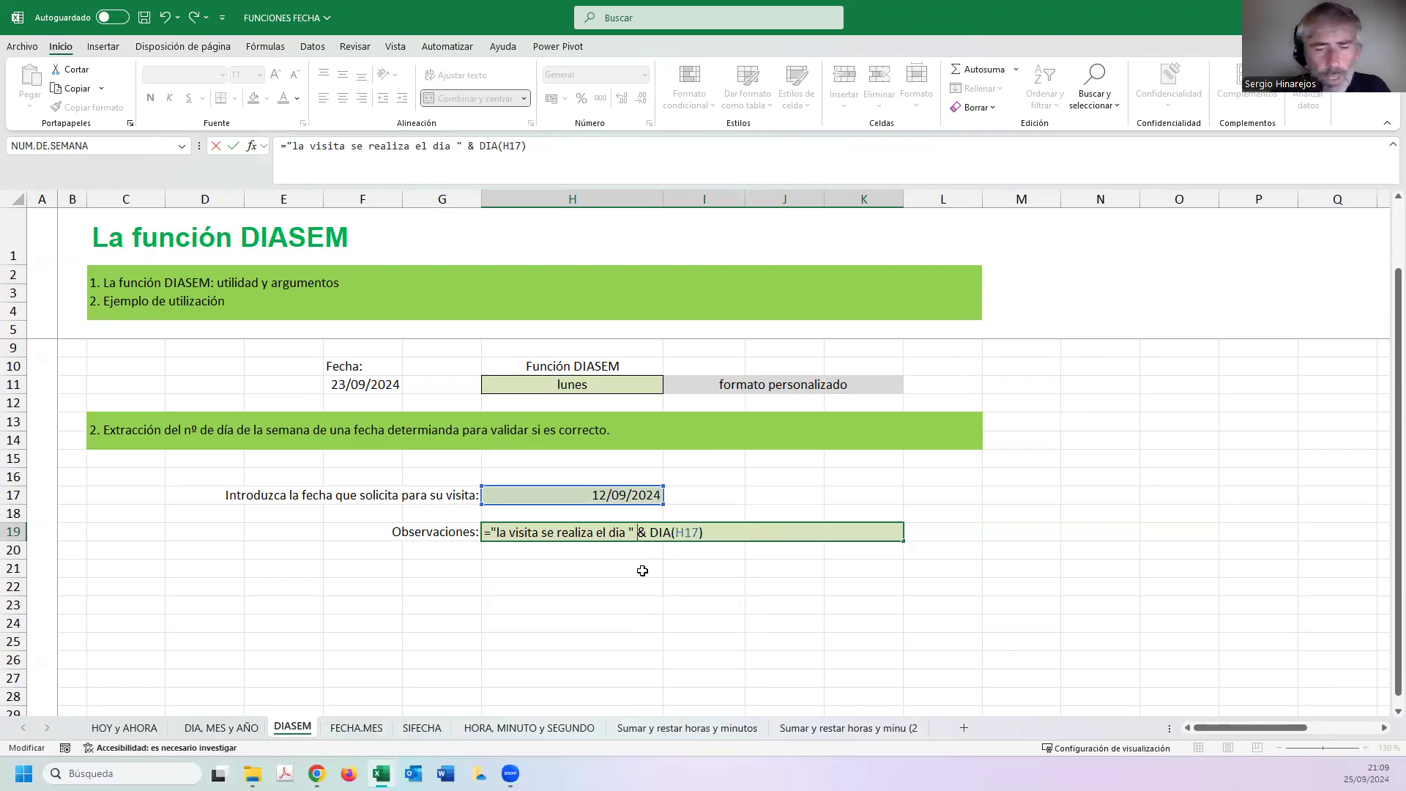
# Insert &DIASEM(H17) between the text and the & DIA(H17) part of the H19 formula, and reselect the cell.
pyautogui.write('&')
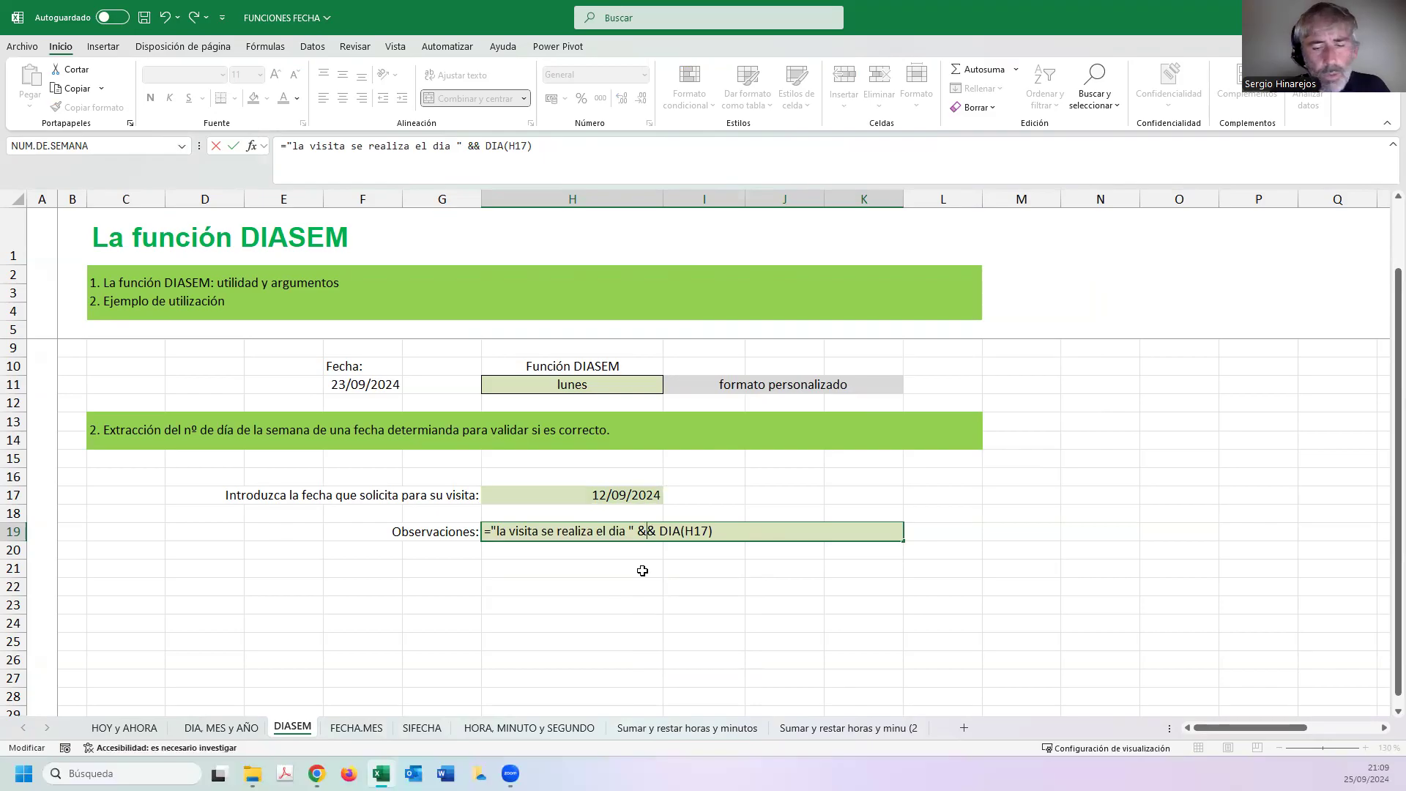
pyautogui.write('DIASE')
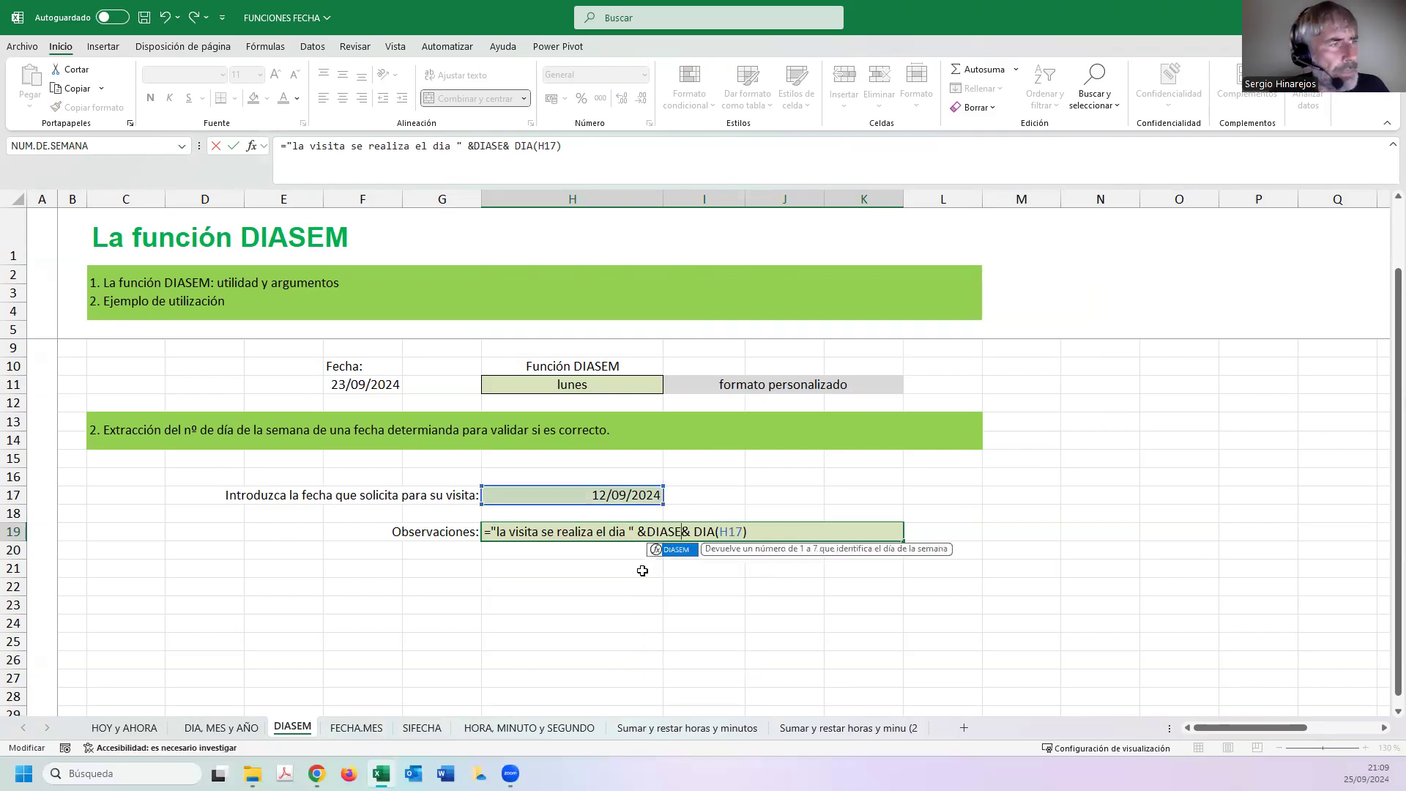
pyautogui.write('M(')
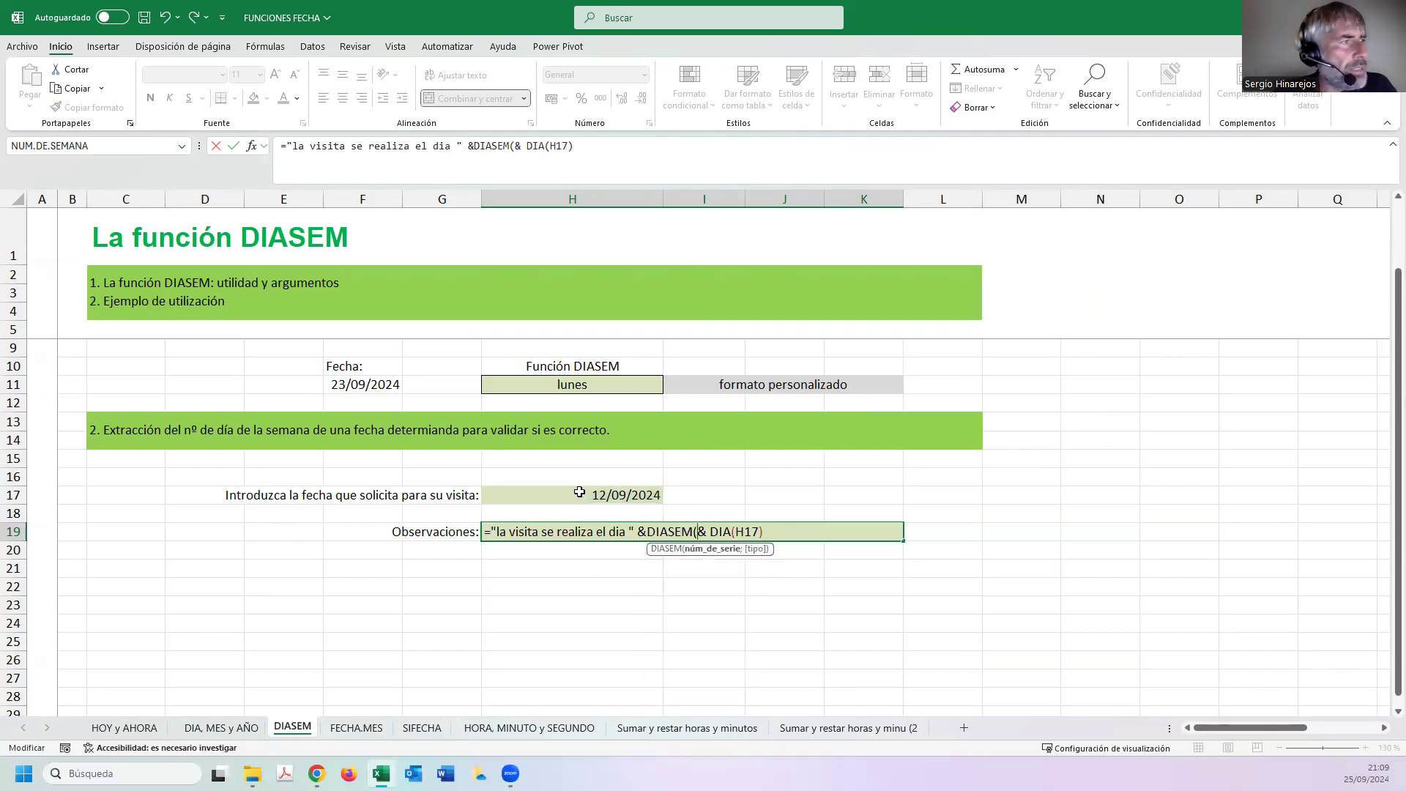
pyautogui.click(582, 496)
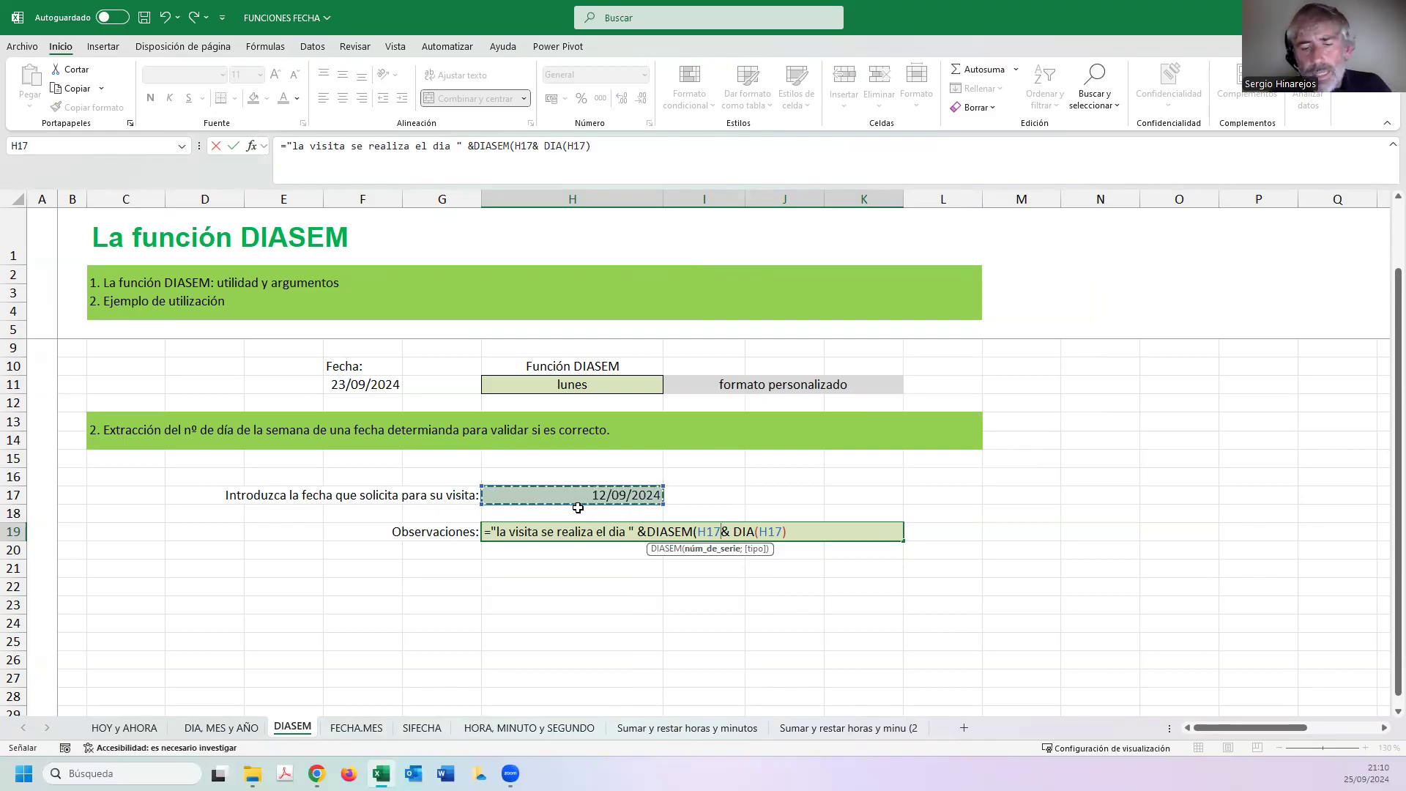
pyautogui.write(')')
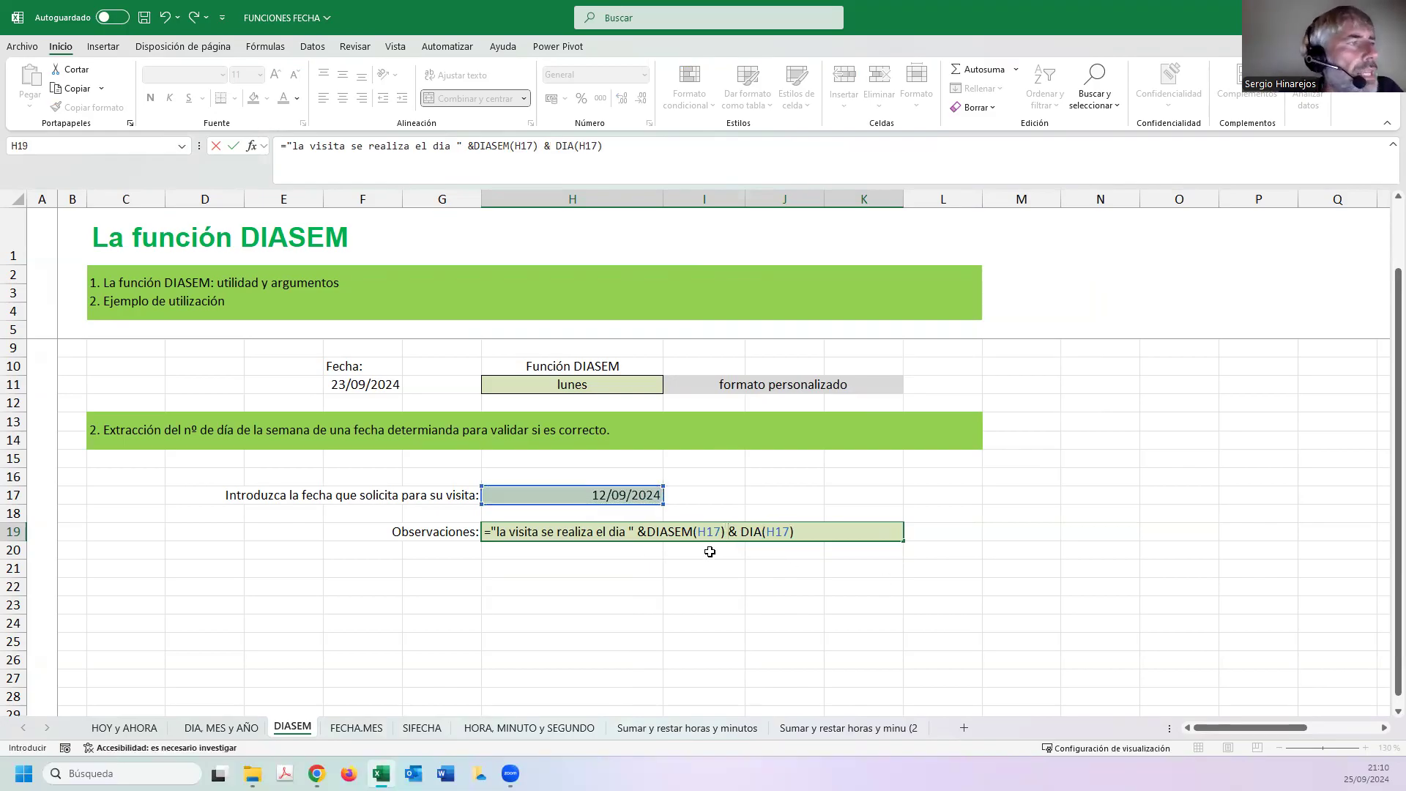
pyautogui.moveTo(636, 538); pyautogui.dragTo(726, 535)
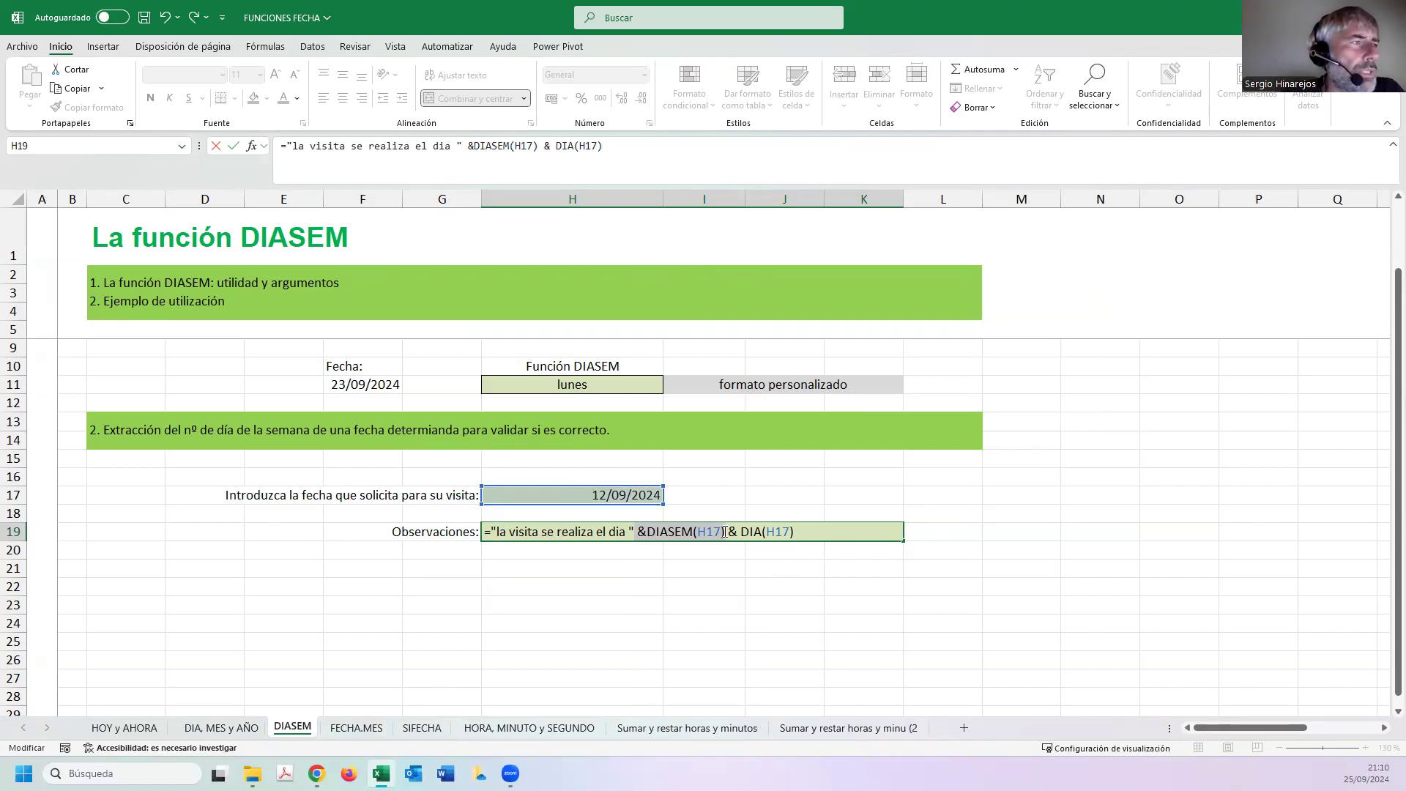
pyautogui.press('Return')
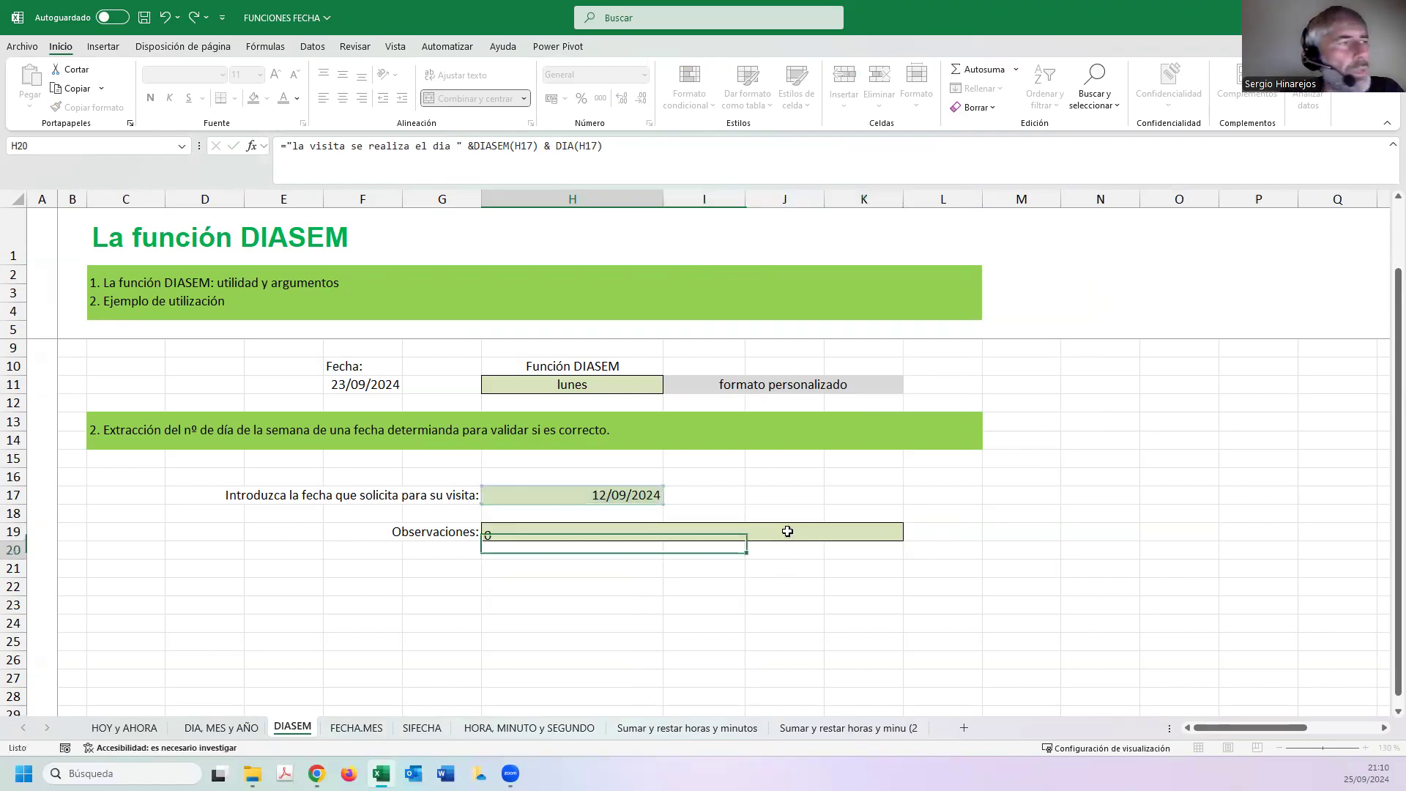
pyautogui.click(505, 532)
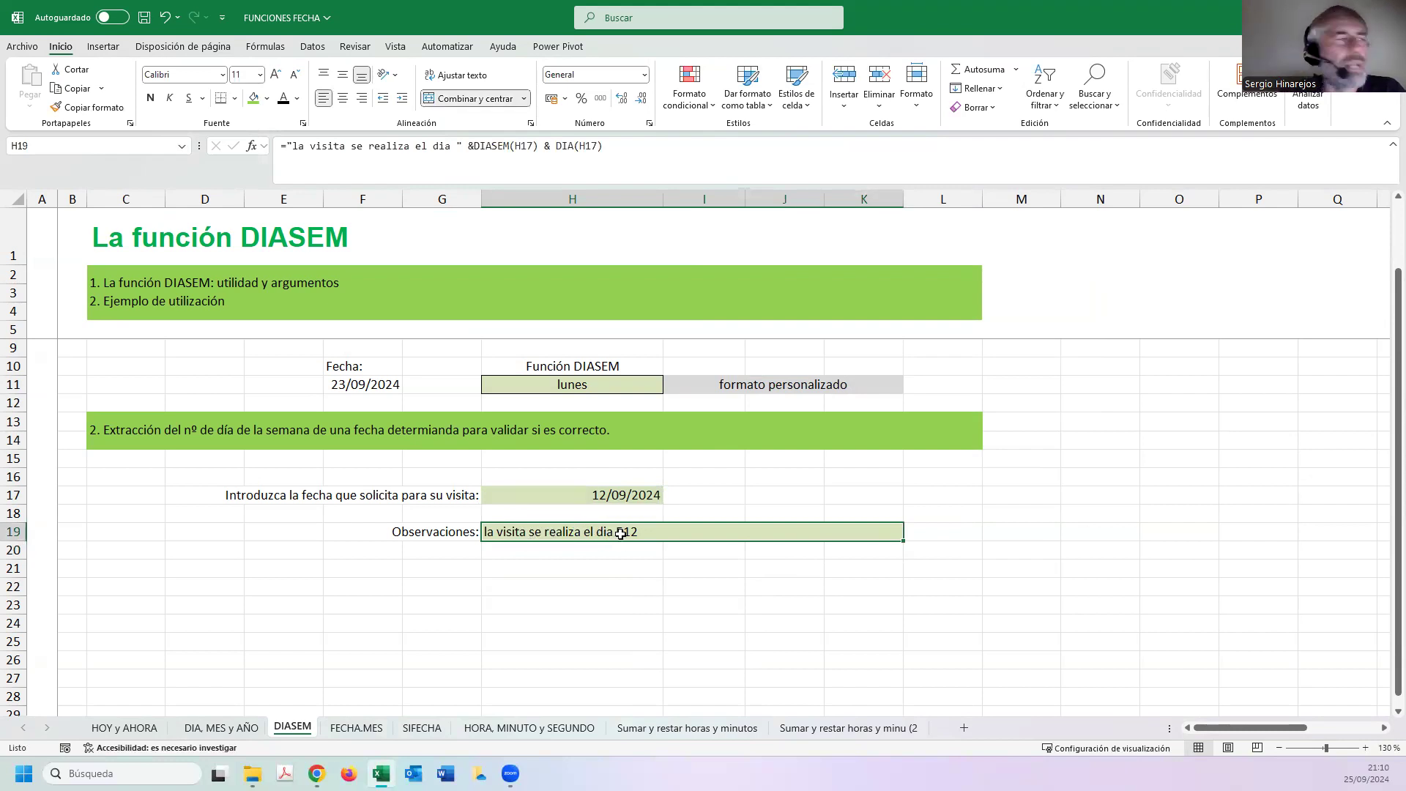
# Insert &" " after DIASEM(H17) in the H19 formula to separate it from the DIA(H17) part.
pyautogui.doubleClick(575, 532)
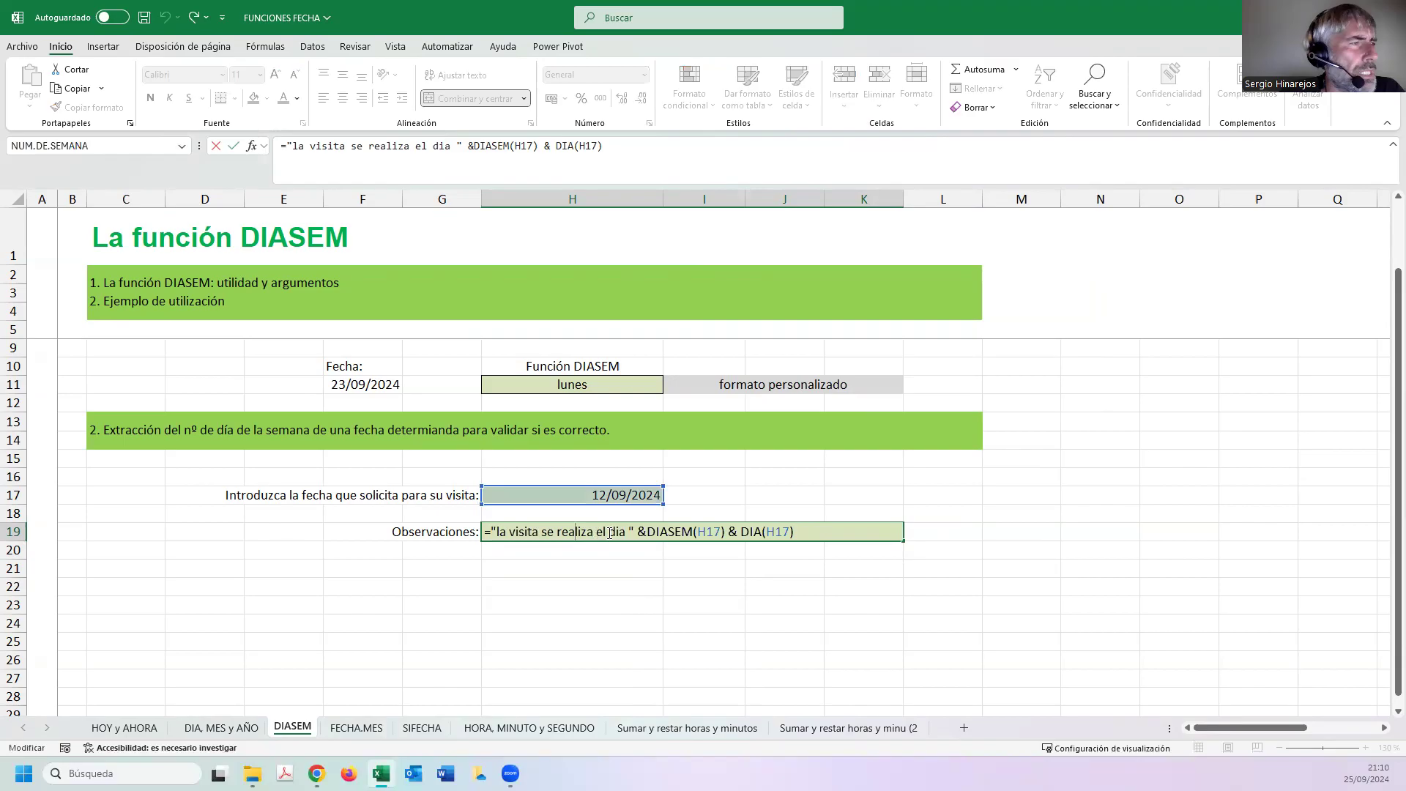
pyautogui.click(724, 532)
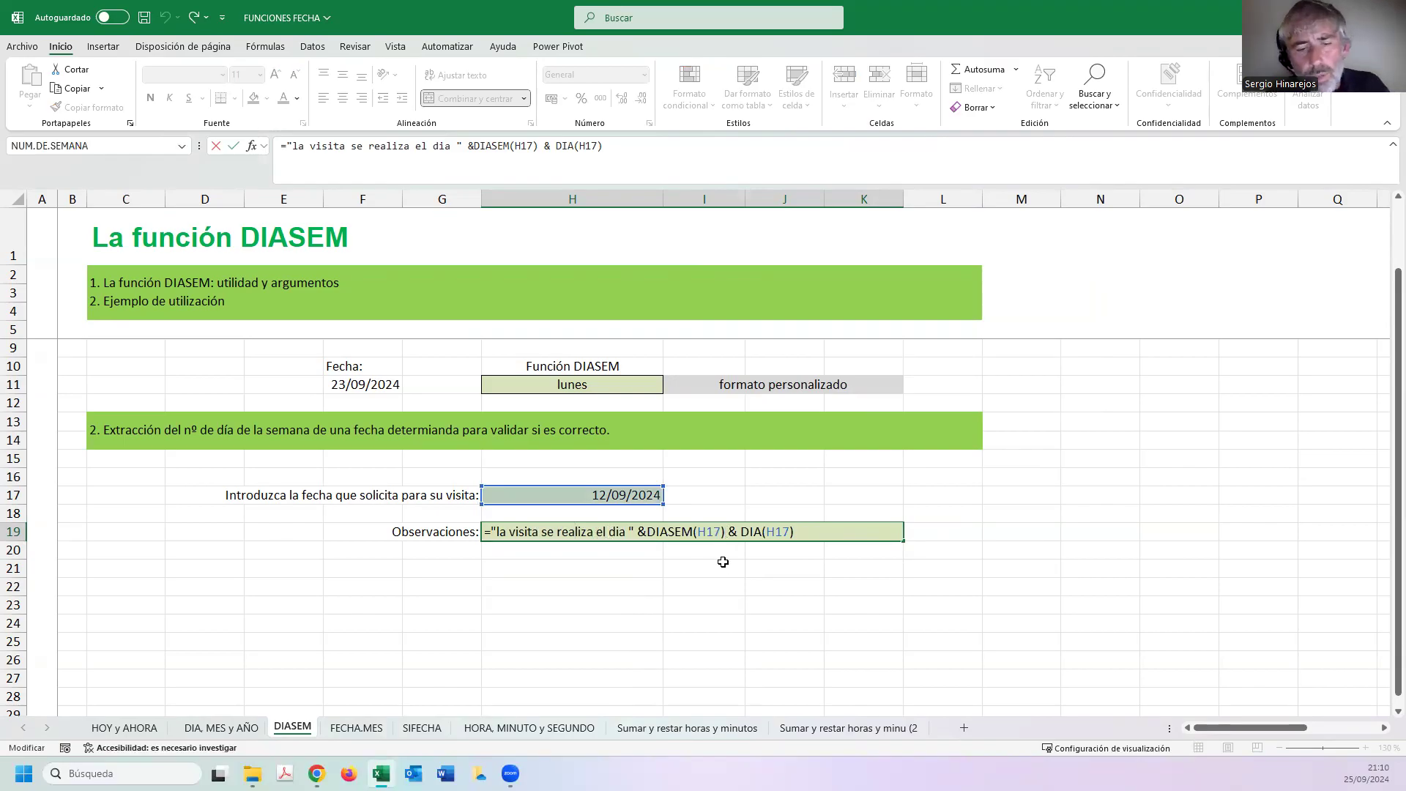
pyautogui.write('&" "')
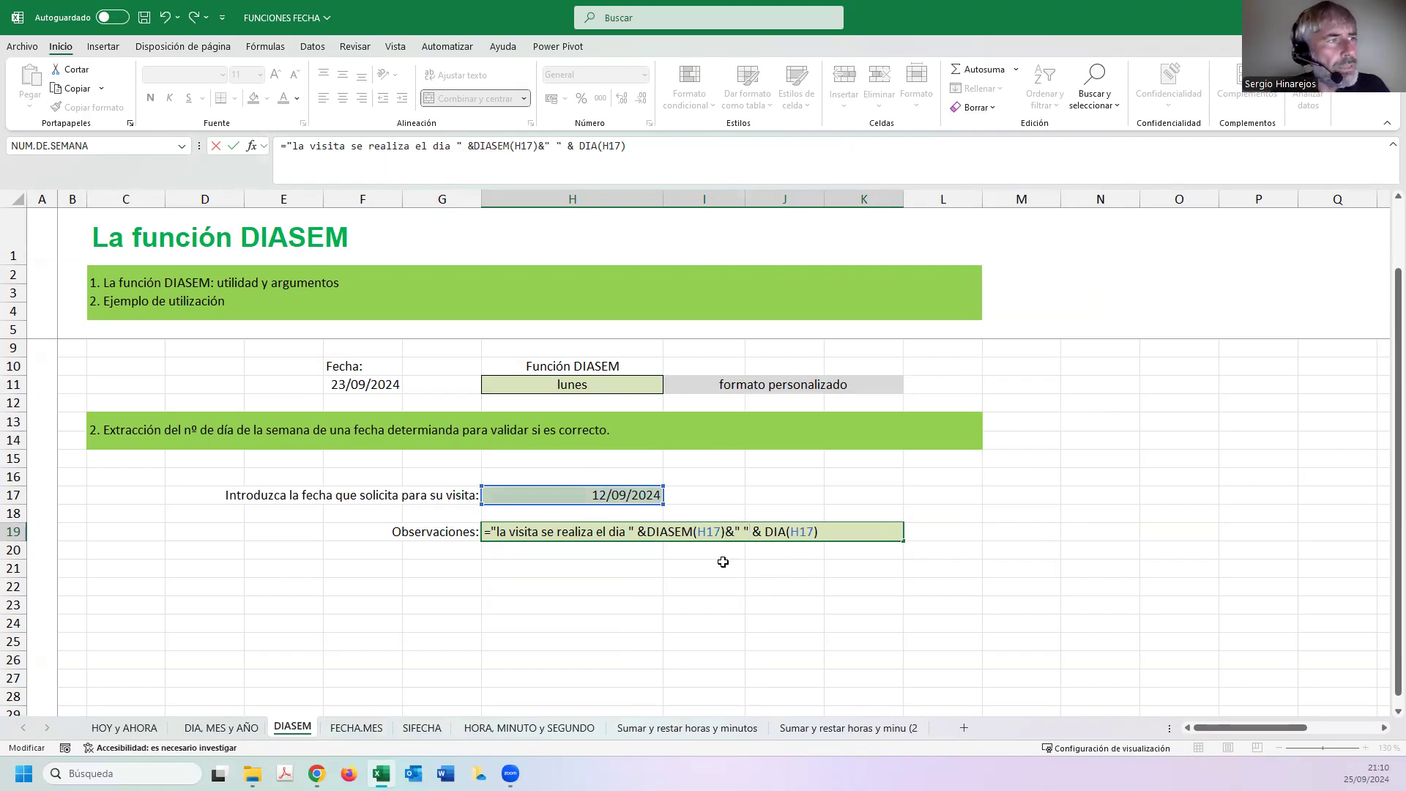
pyautogui.press('Return')
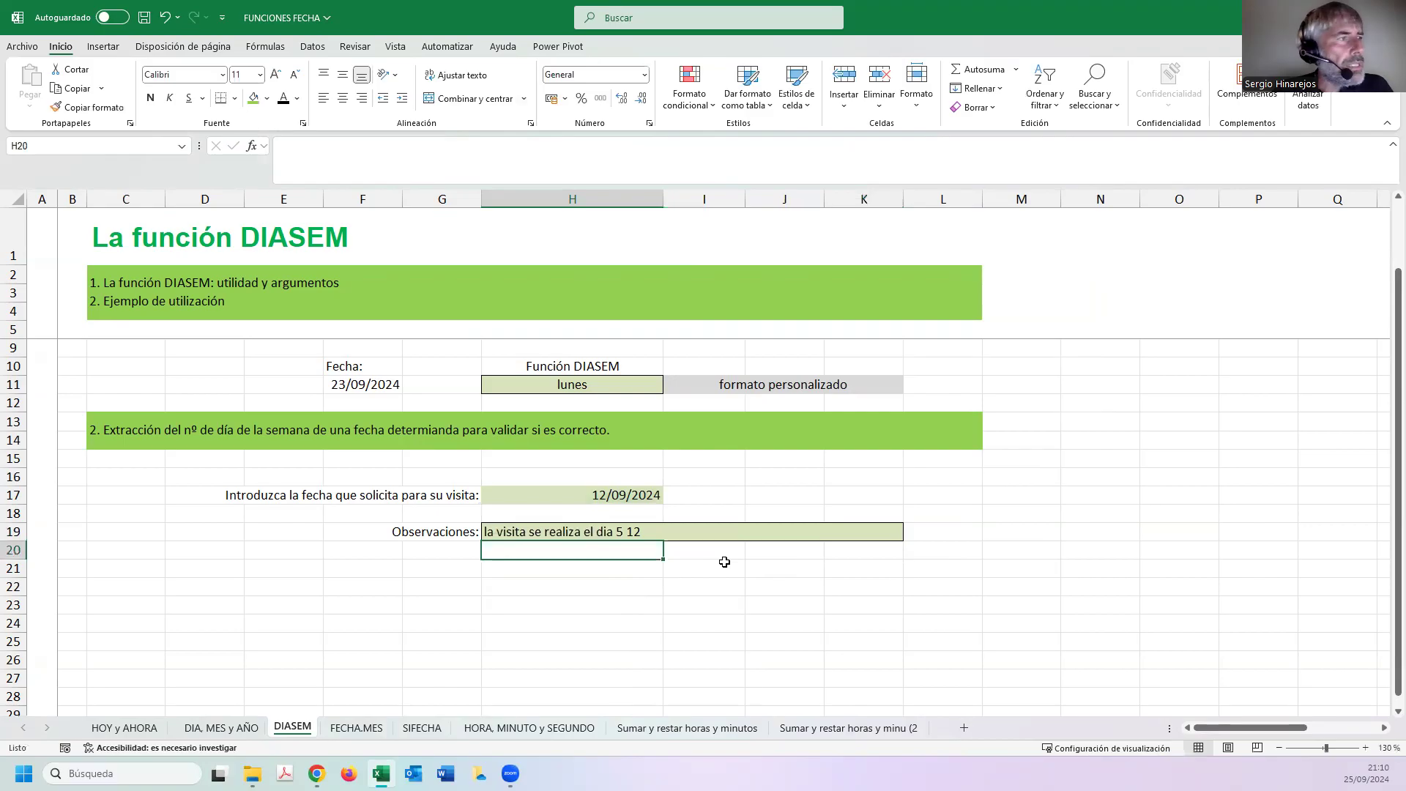
pyautogui.click(513, 532)
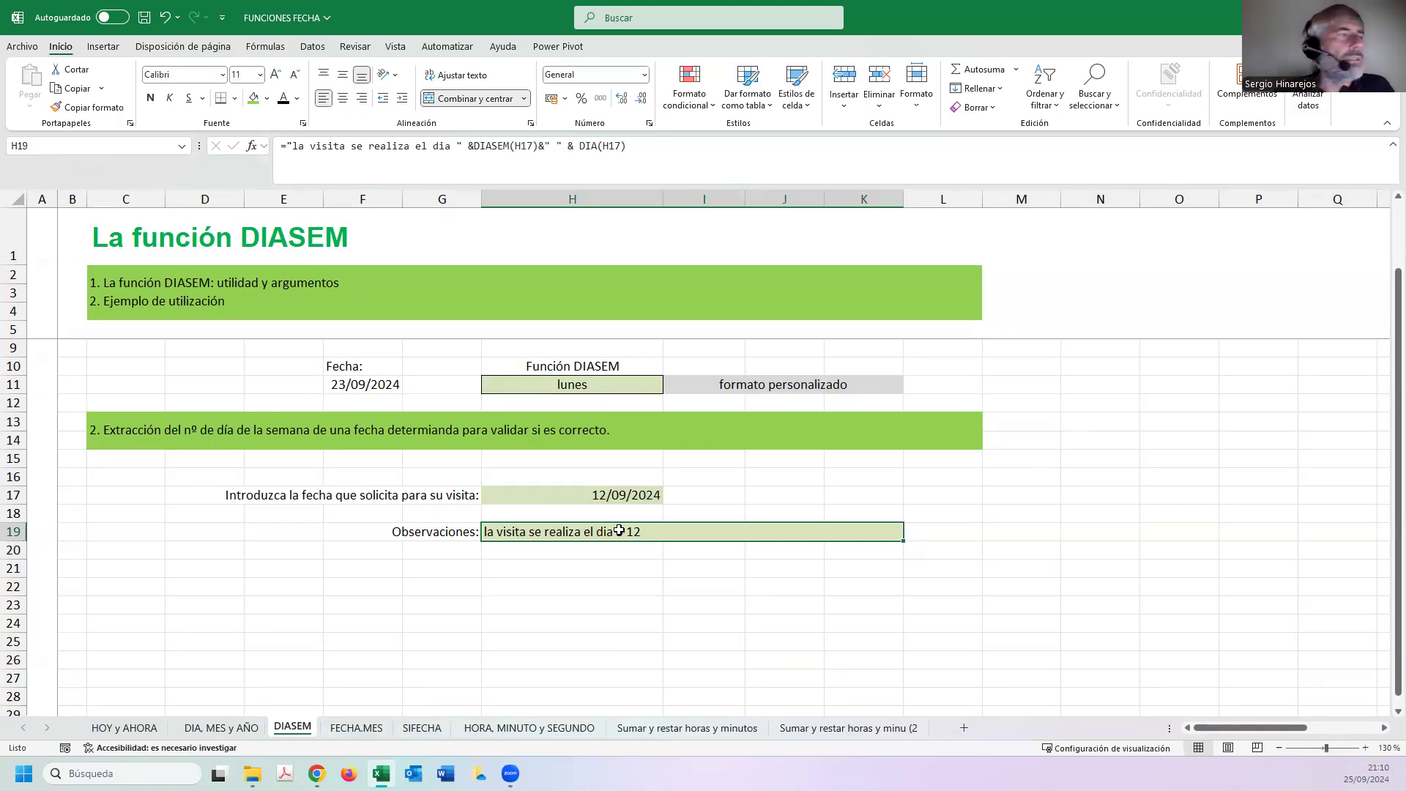
# Insert the TEXTO function with its opening parenthesis before DIASEM(H17) in the H19 formula.
pyautogui.doubleClick(561, 533)
pyautogui.moveTo(672, 532); pyautogui.dragTo(723, 533)
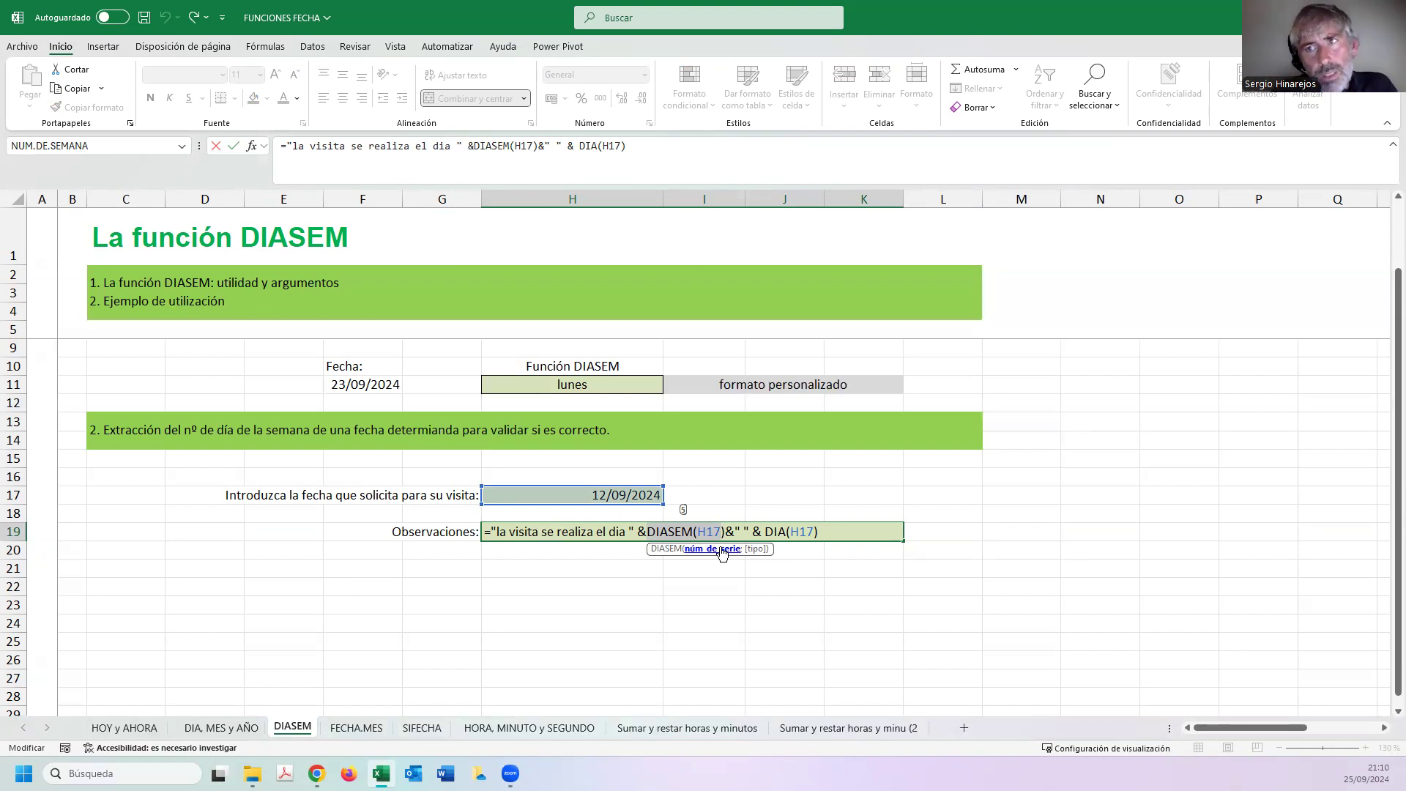
pyautogui.click(649, 533)
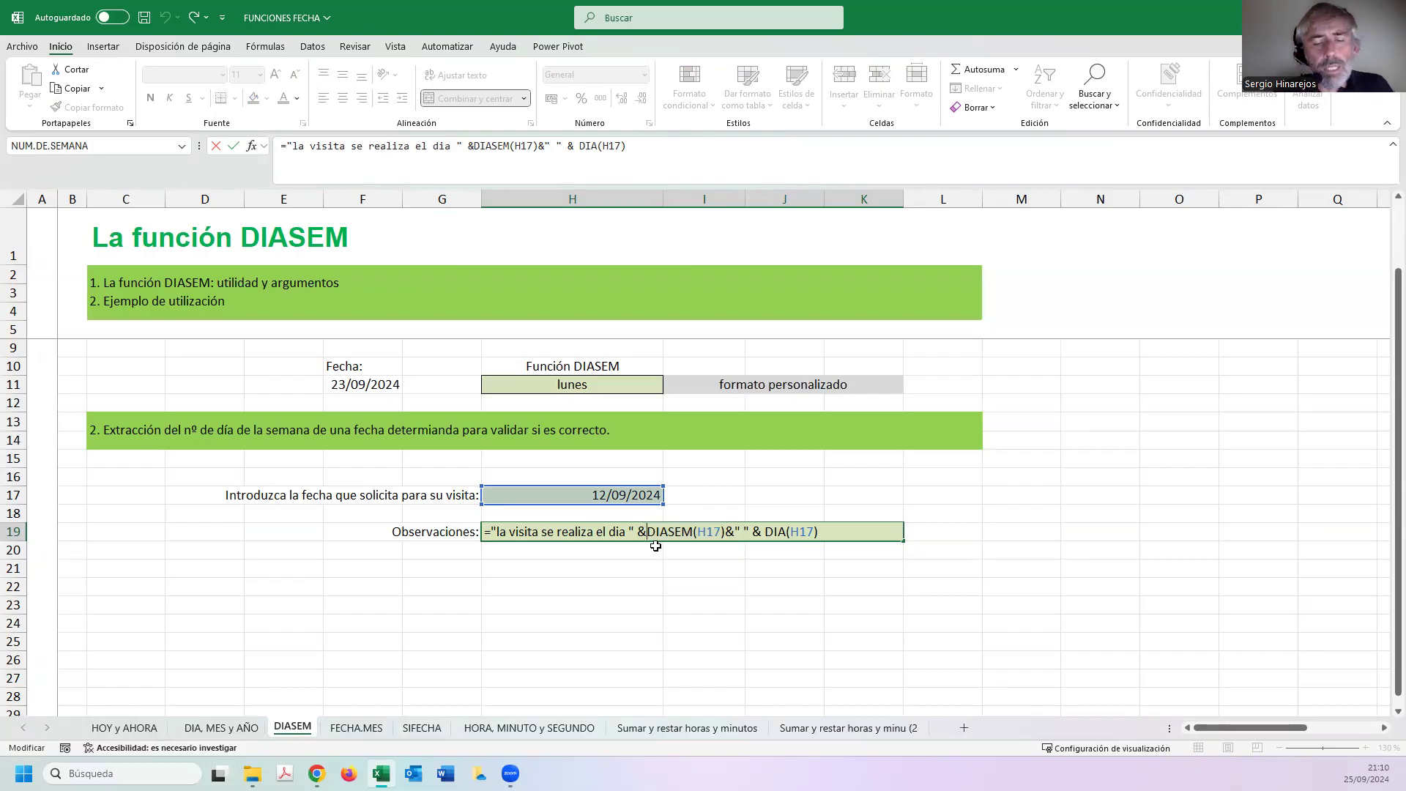
pyautogui.write('TEXTO')
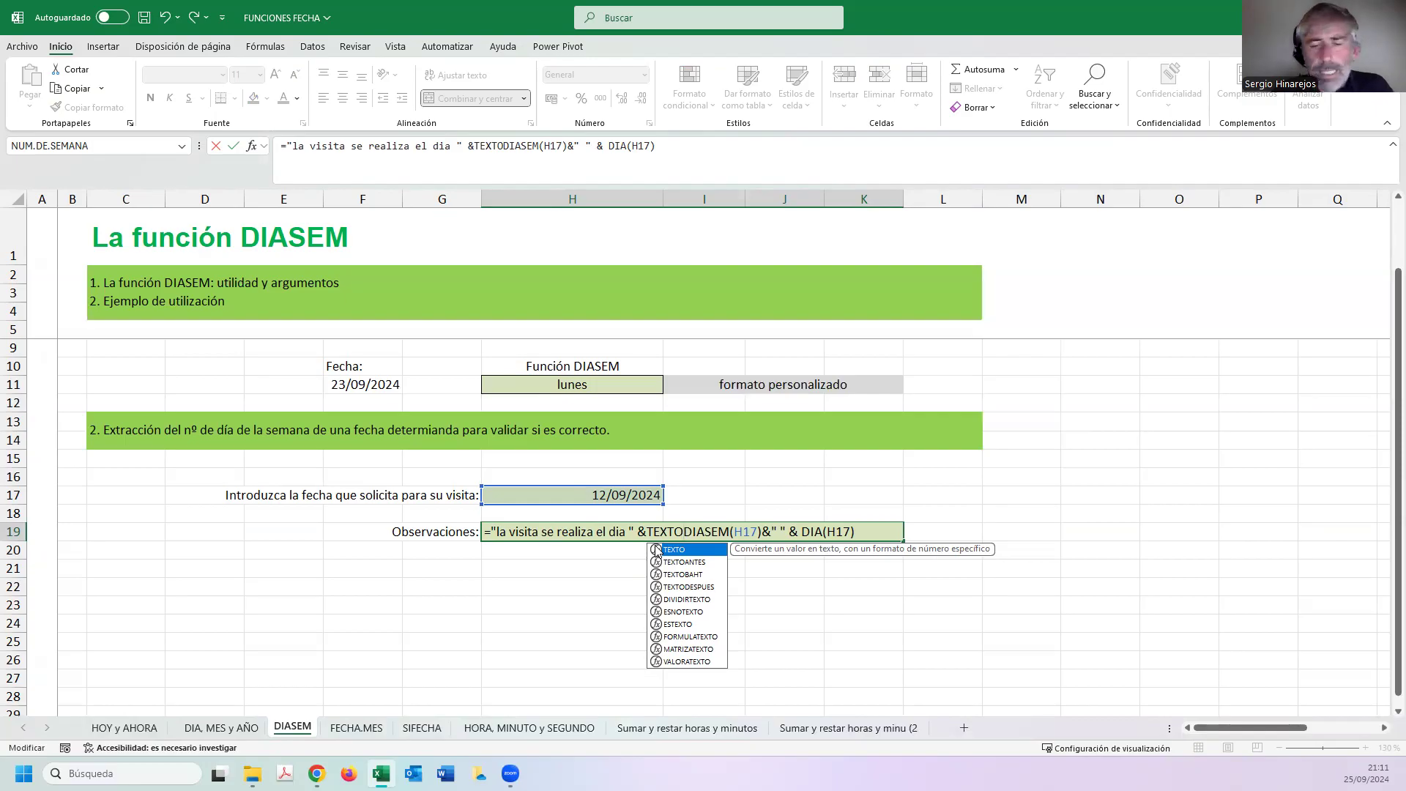
pyautogui.doubleClick(657, 551)
pyautogui.press('End')
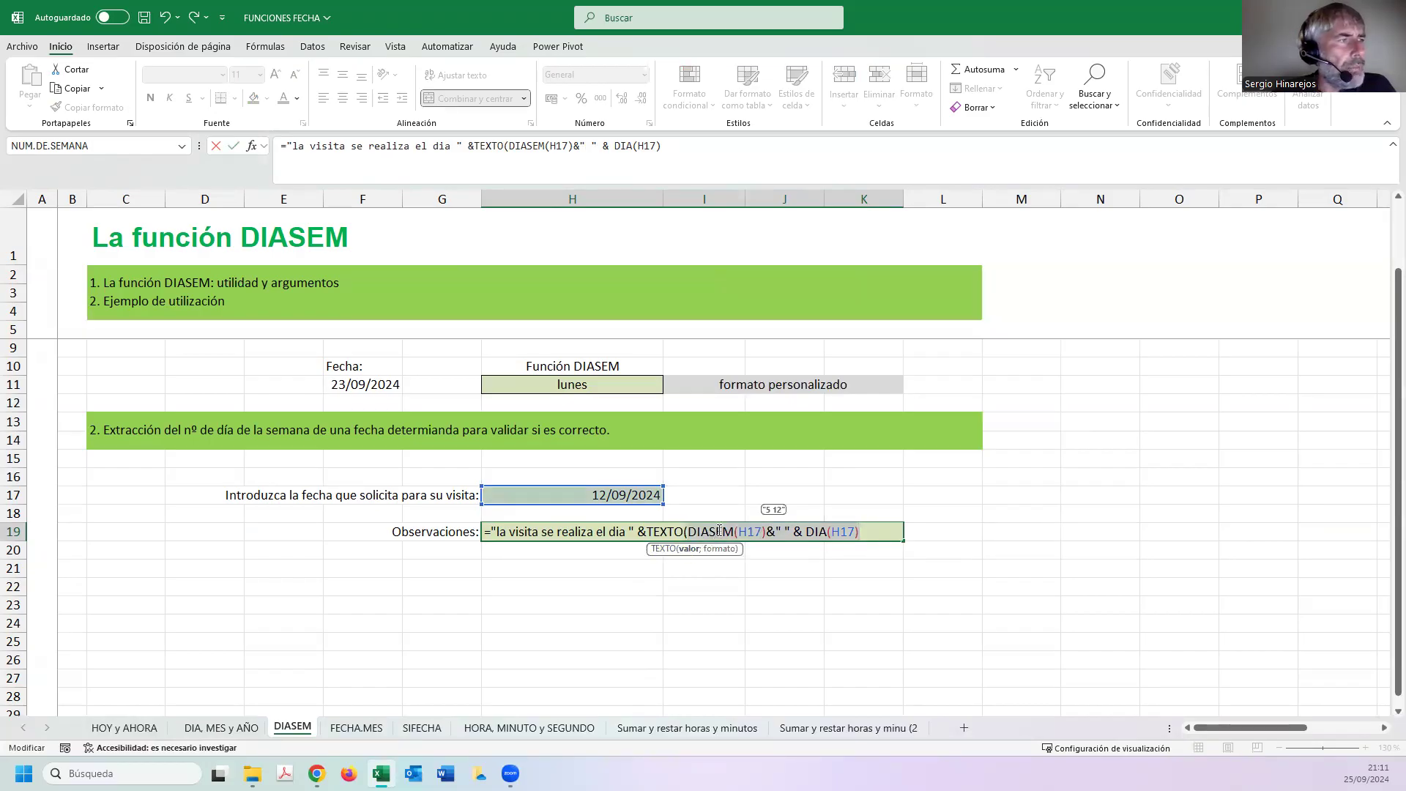
# Complete the TEXTO function around DIASEM(H17) with the format argument "dddd" and a closing parenthesis, and enter the H19 formula.
pyautogui.click(764, 534)
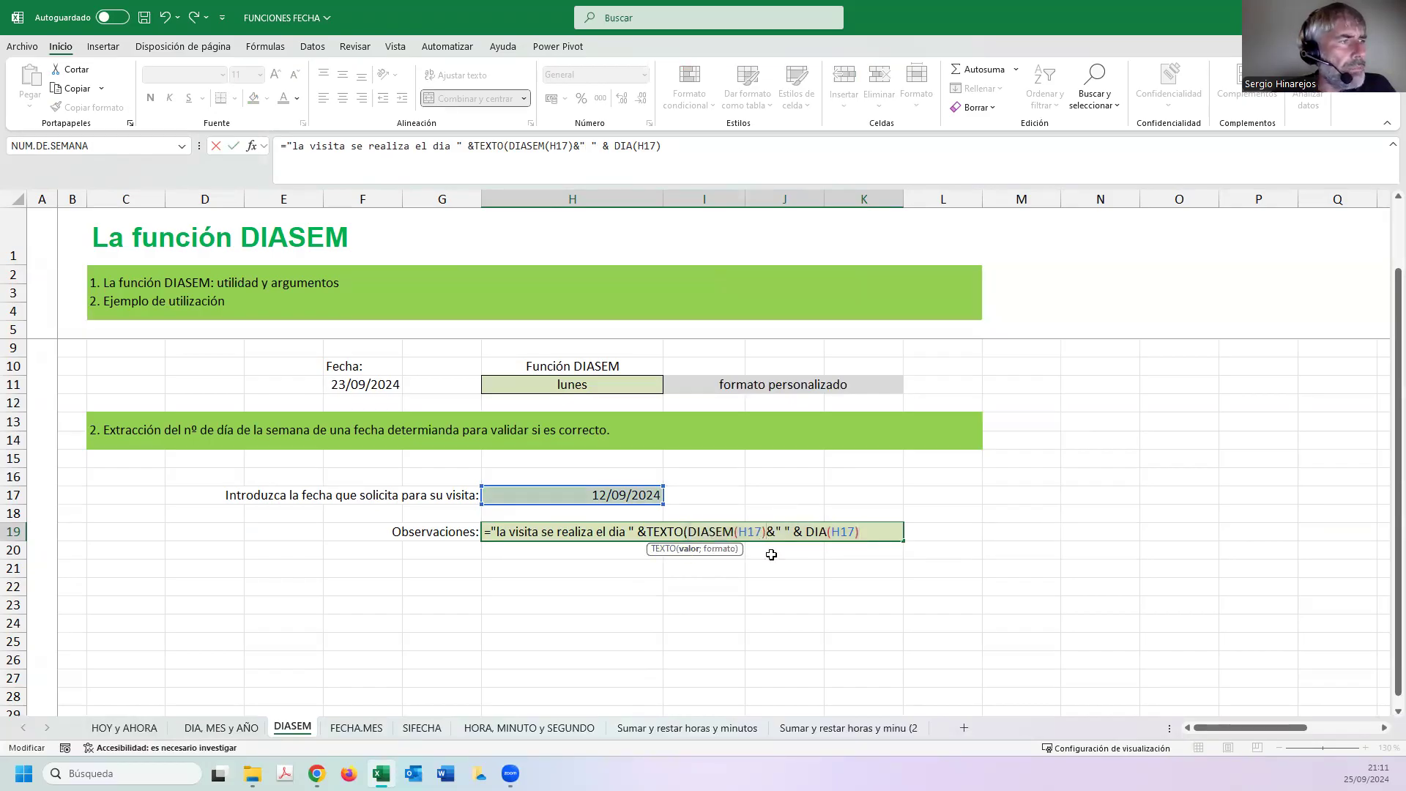
pyautogui.write(';')
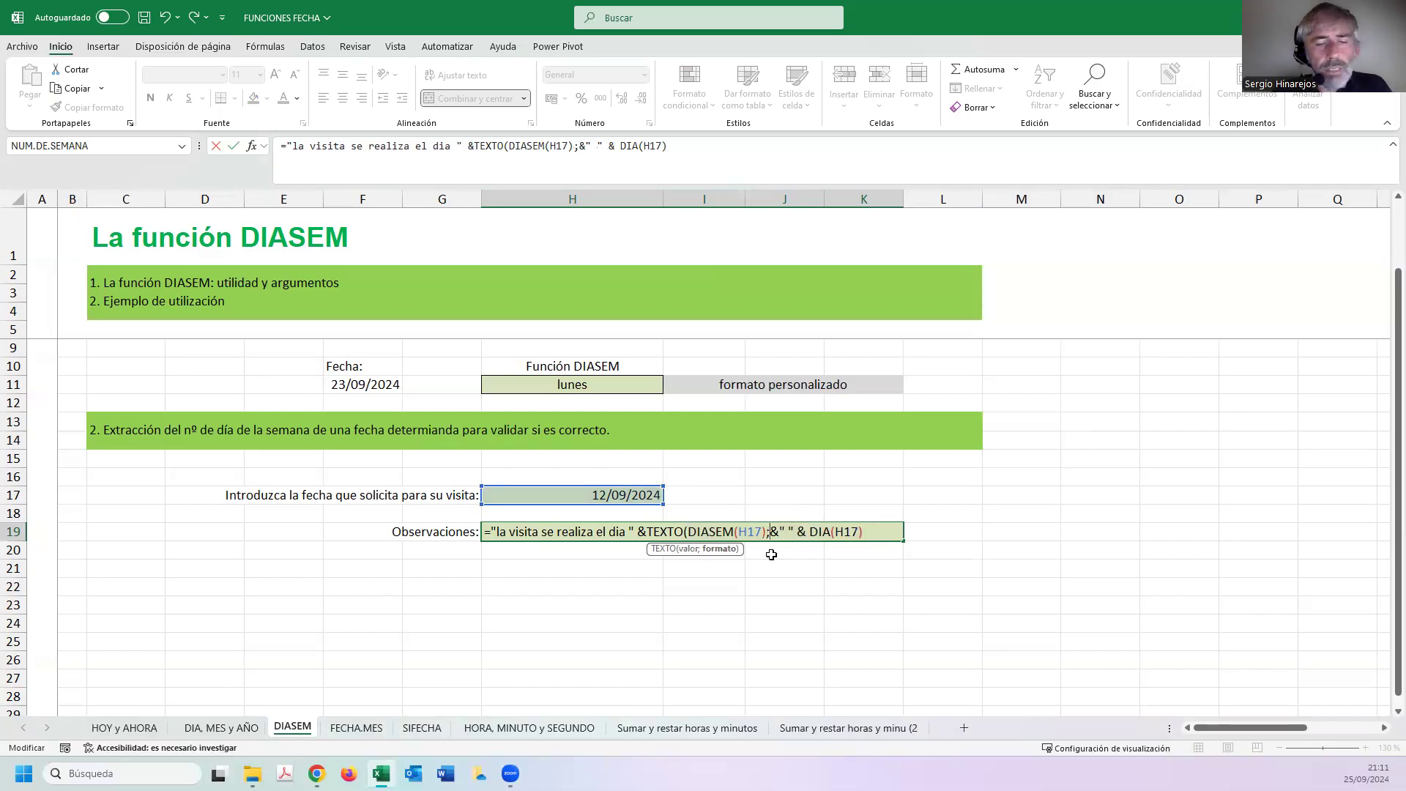
pyautogui.write('"dddd')
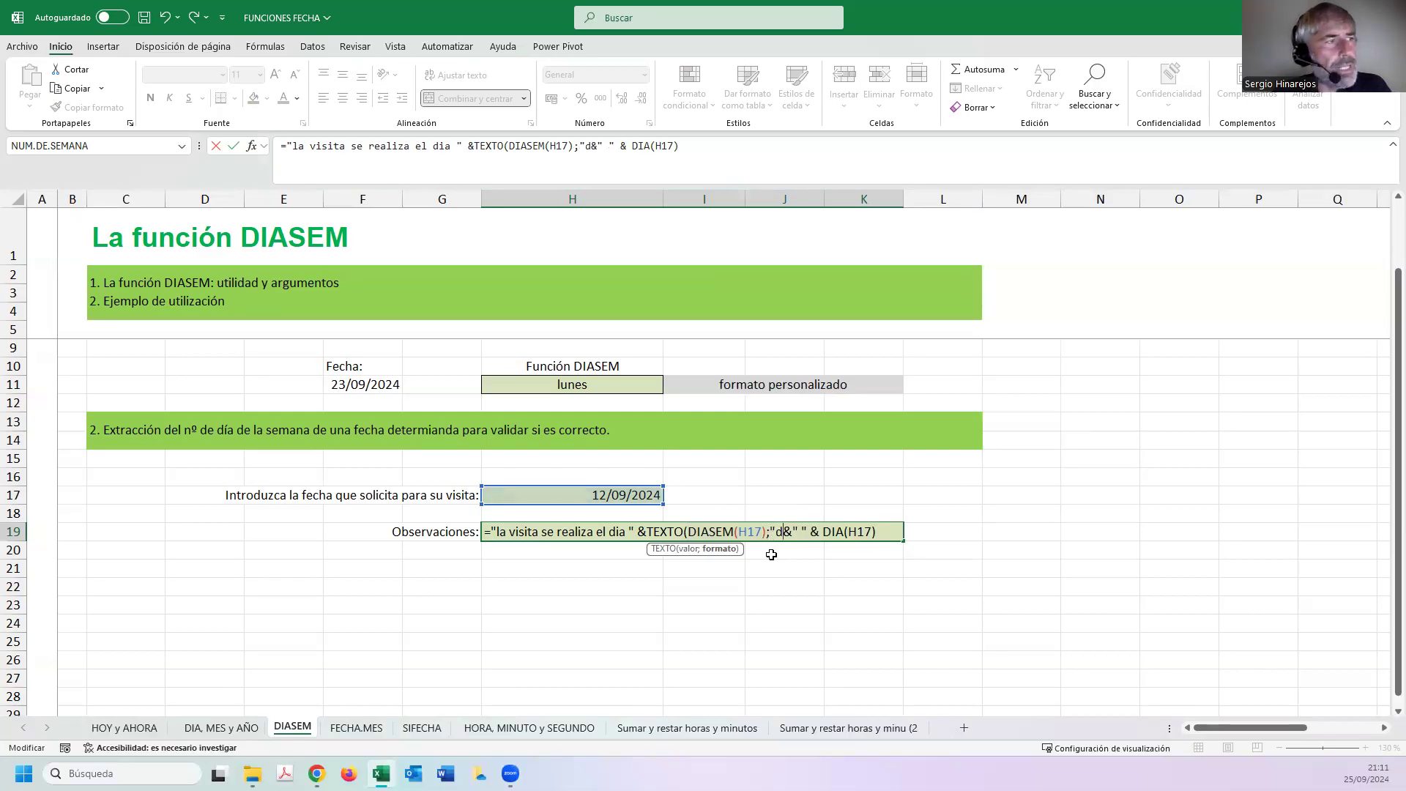
pyautogui.write('"')
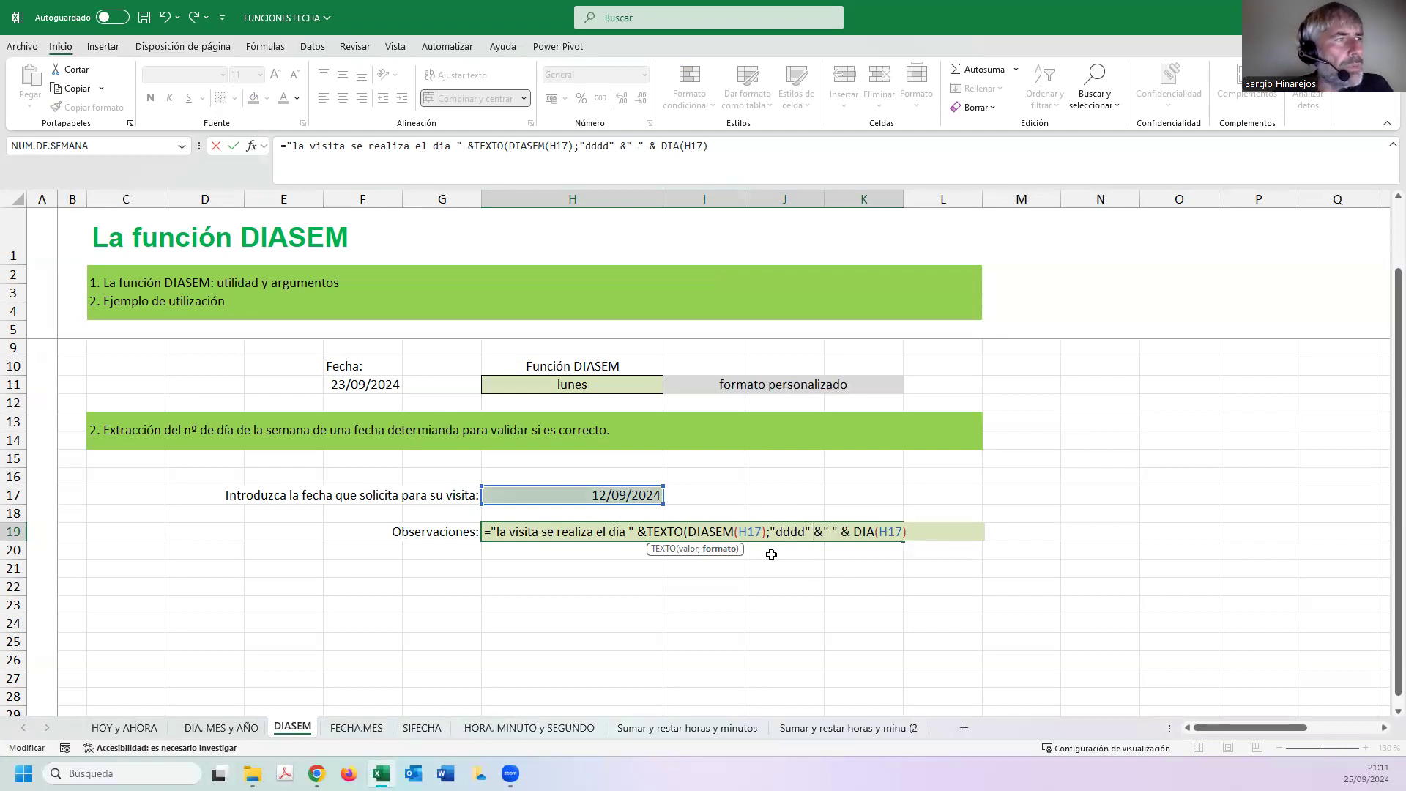
pyautogui.write(' )')
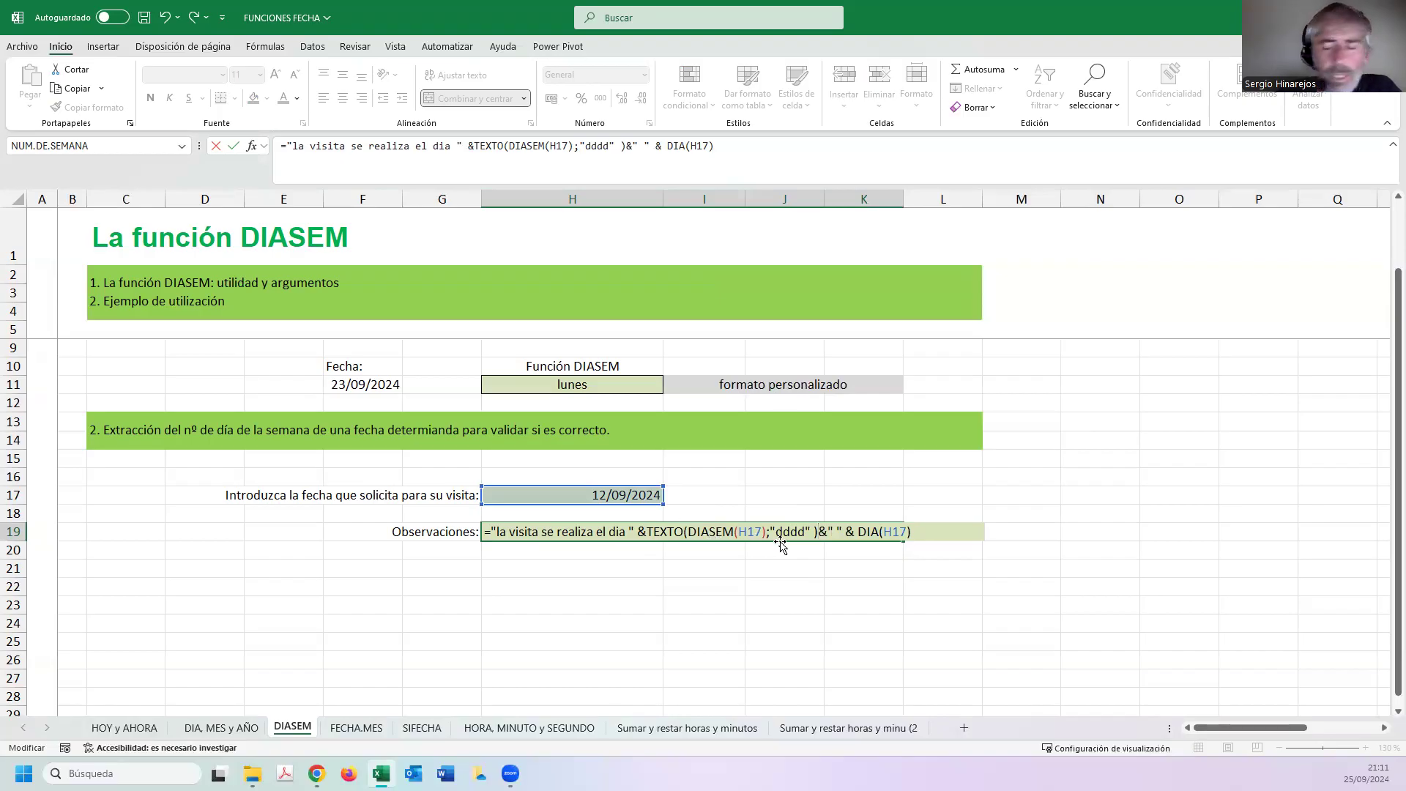
pyautogui.press('Return')
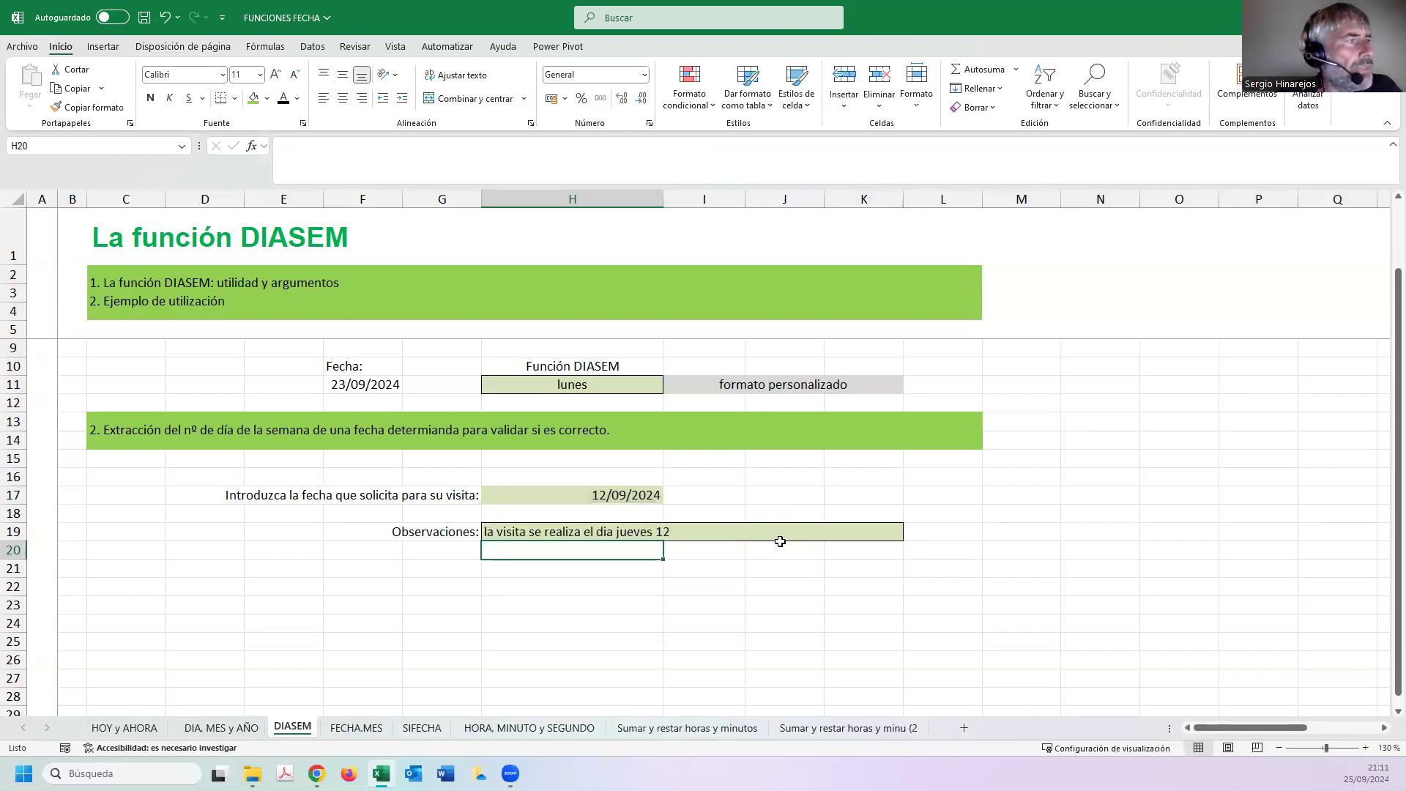
# Remove the word "dia" from the H19 formula's text so it reads "la visita se realiza el ".
pyautogui.click(520, 530)
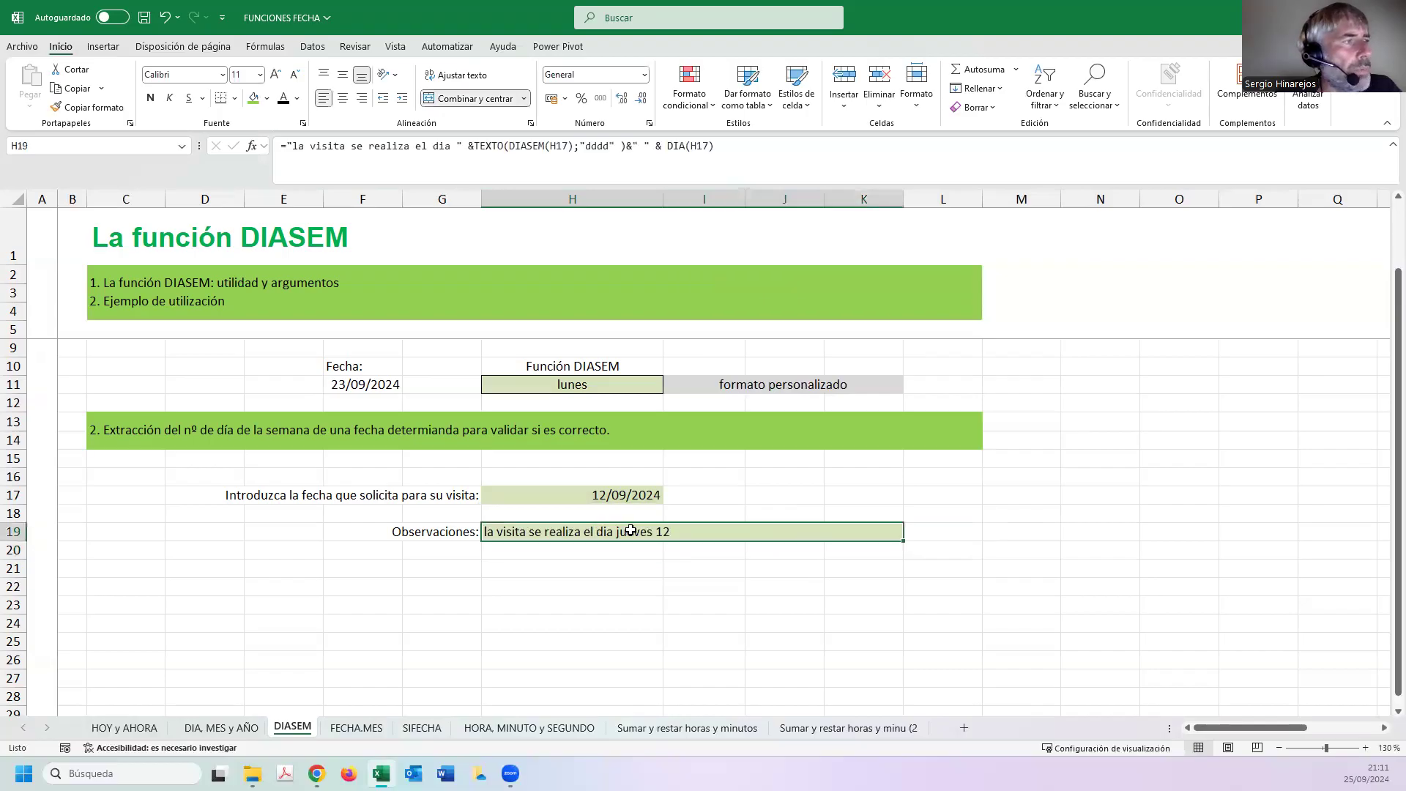
pyautogui.doubleClick(520, 534)
pyautogui.click(627, 532)
pyautogui.press('BackSpace')
pyautogui.press('BackSpace')
pyautogui.press('BackSpace')
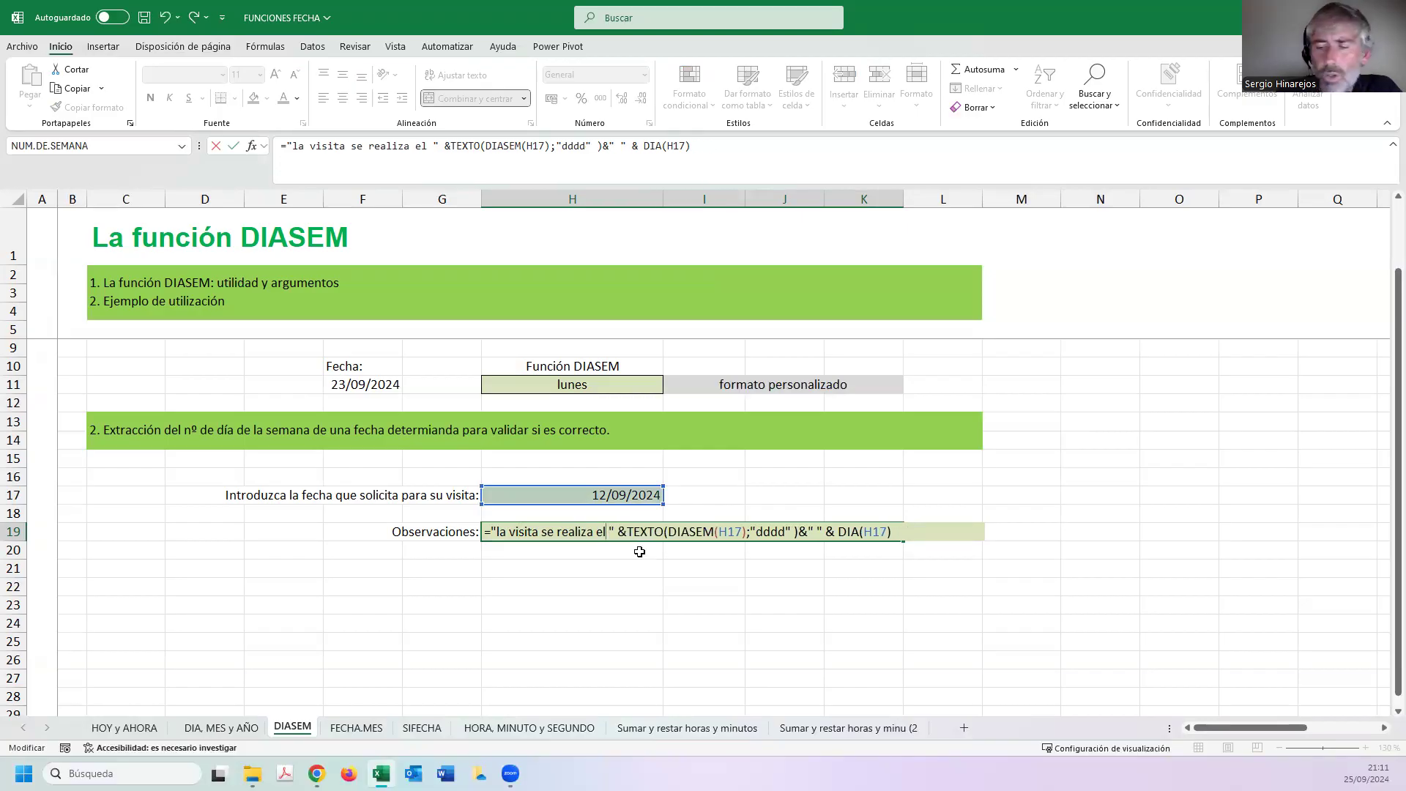
pyautogui.press('Return')
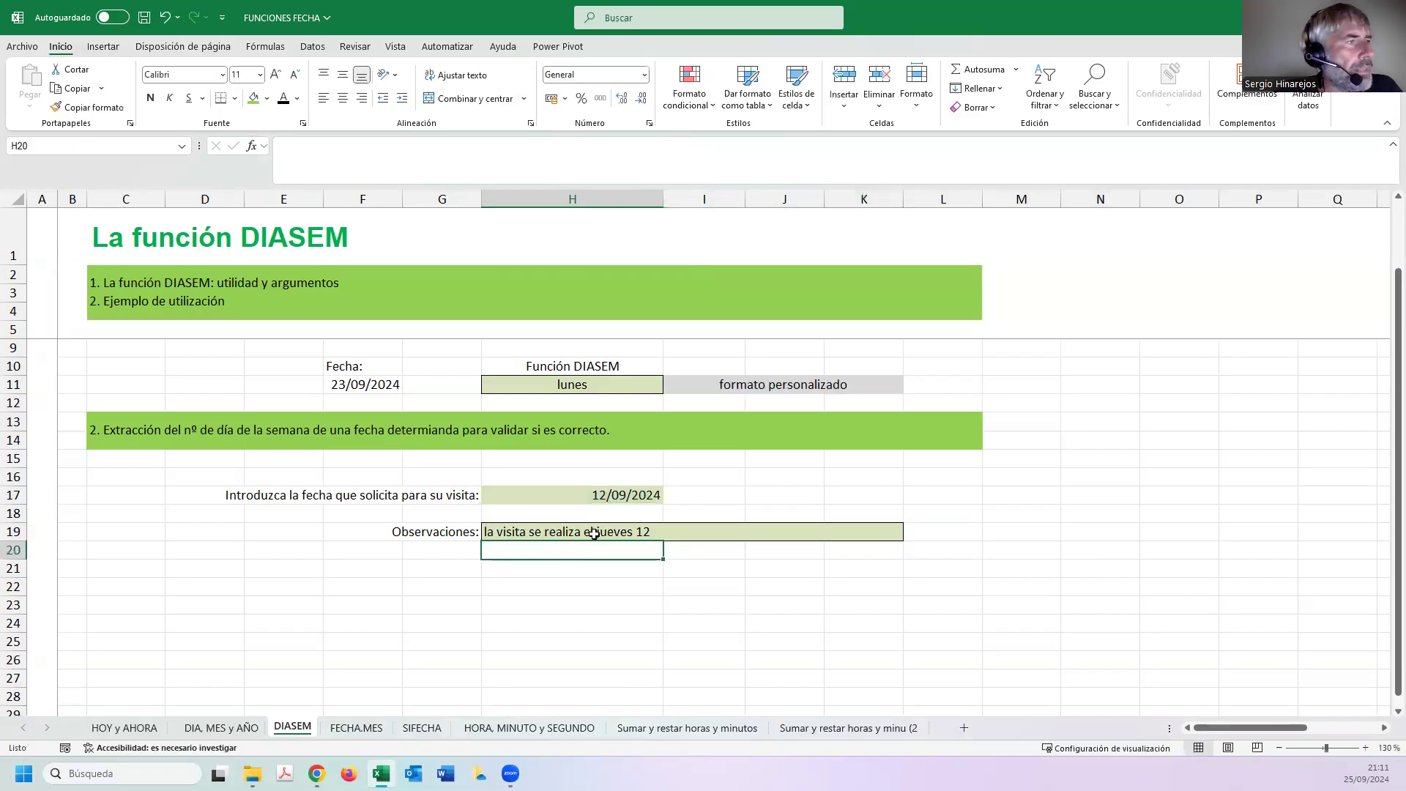
# Examine each part of the H19 formula: the fixed text, TEXTO, DIASEM(H17), the "dddd" format, the space and DIA(H17).
pyautogui.click(522, 534)
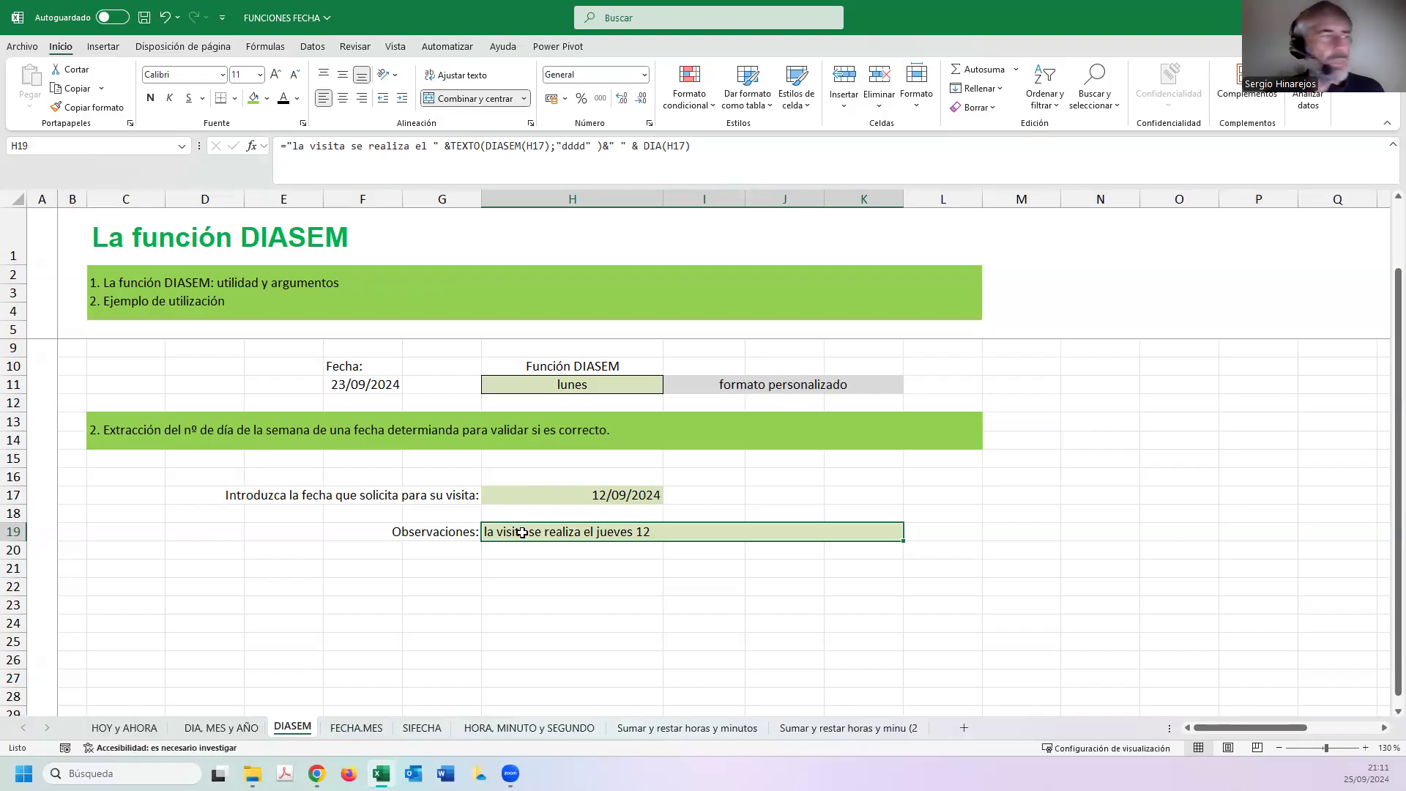
pyautogui.doubleClick(522, 533)
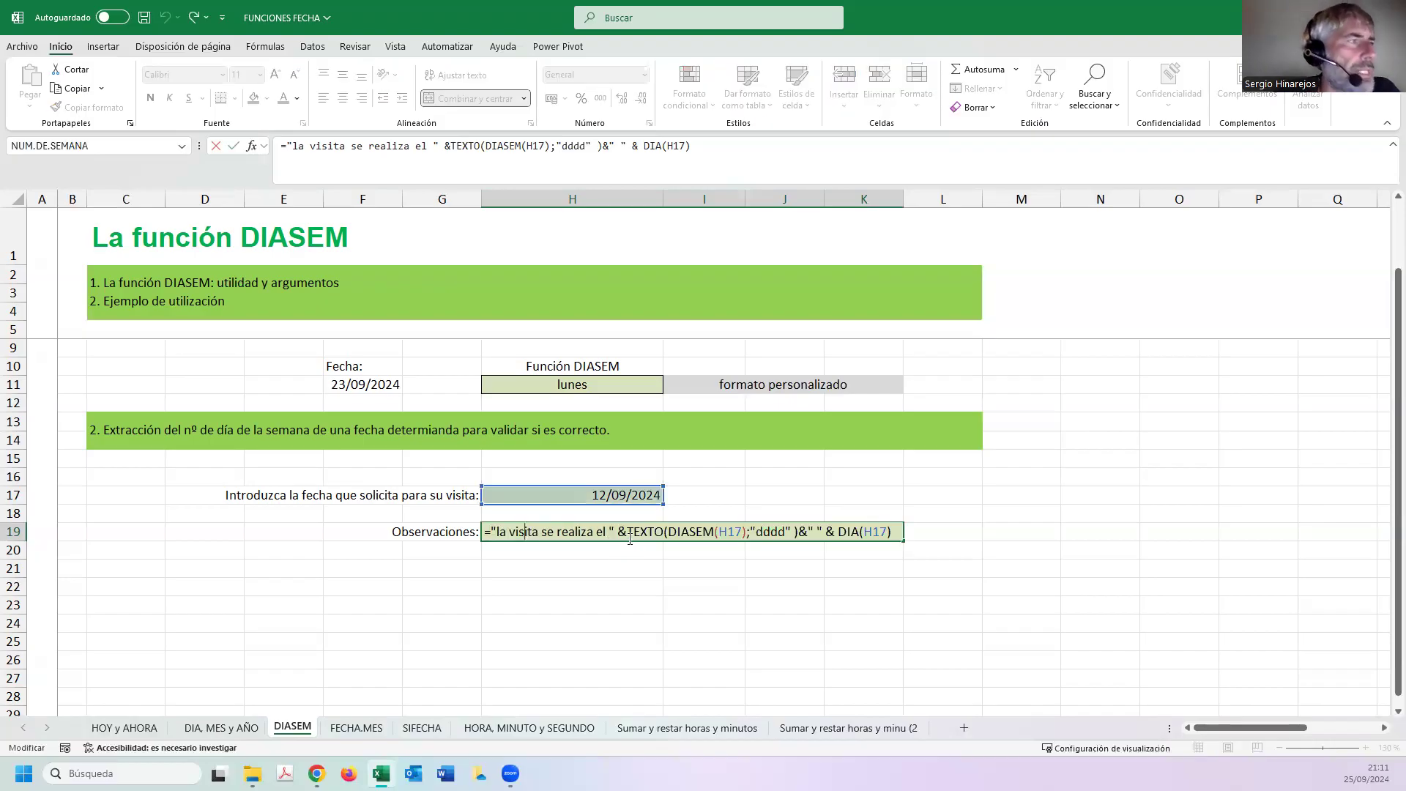
pyautogui.moveTo(485, 532); pyautogui.dragTo(614, 532)
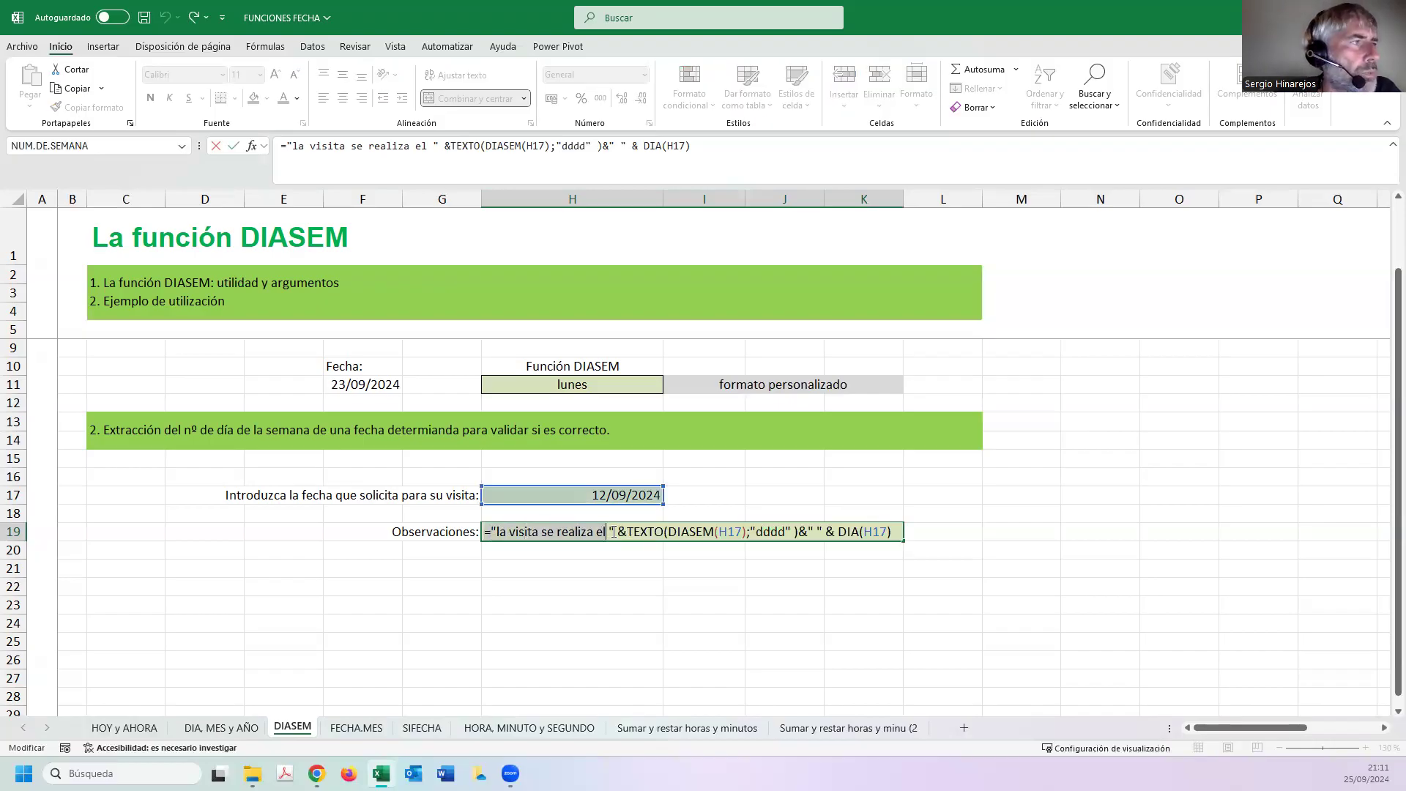
pyautogui.click(620, 533)
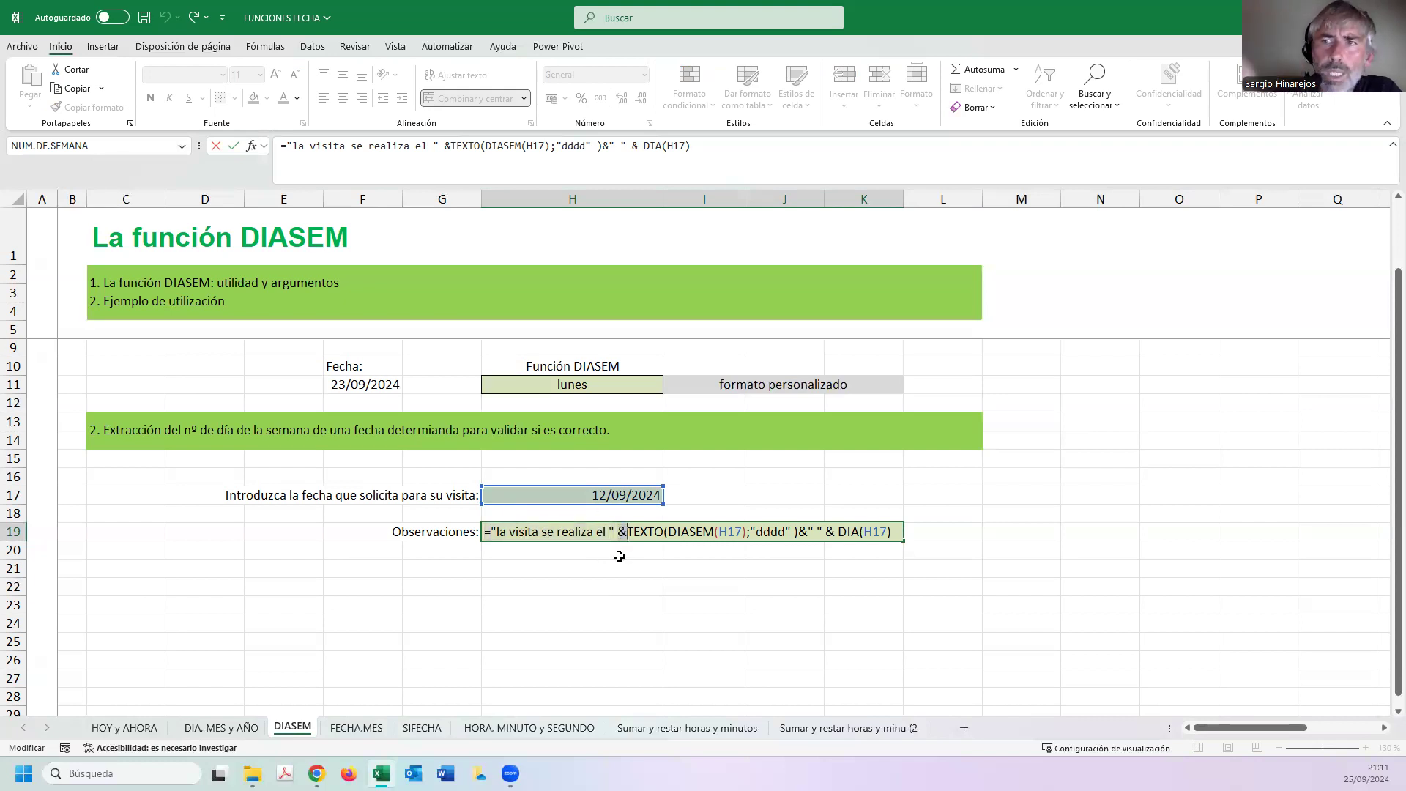
pyautogui.moveTo(627, 530); pyautogui.dragTo(664, 533)
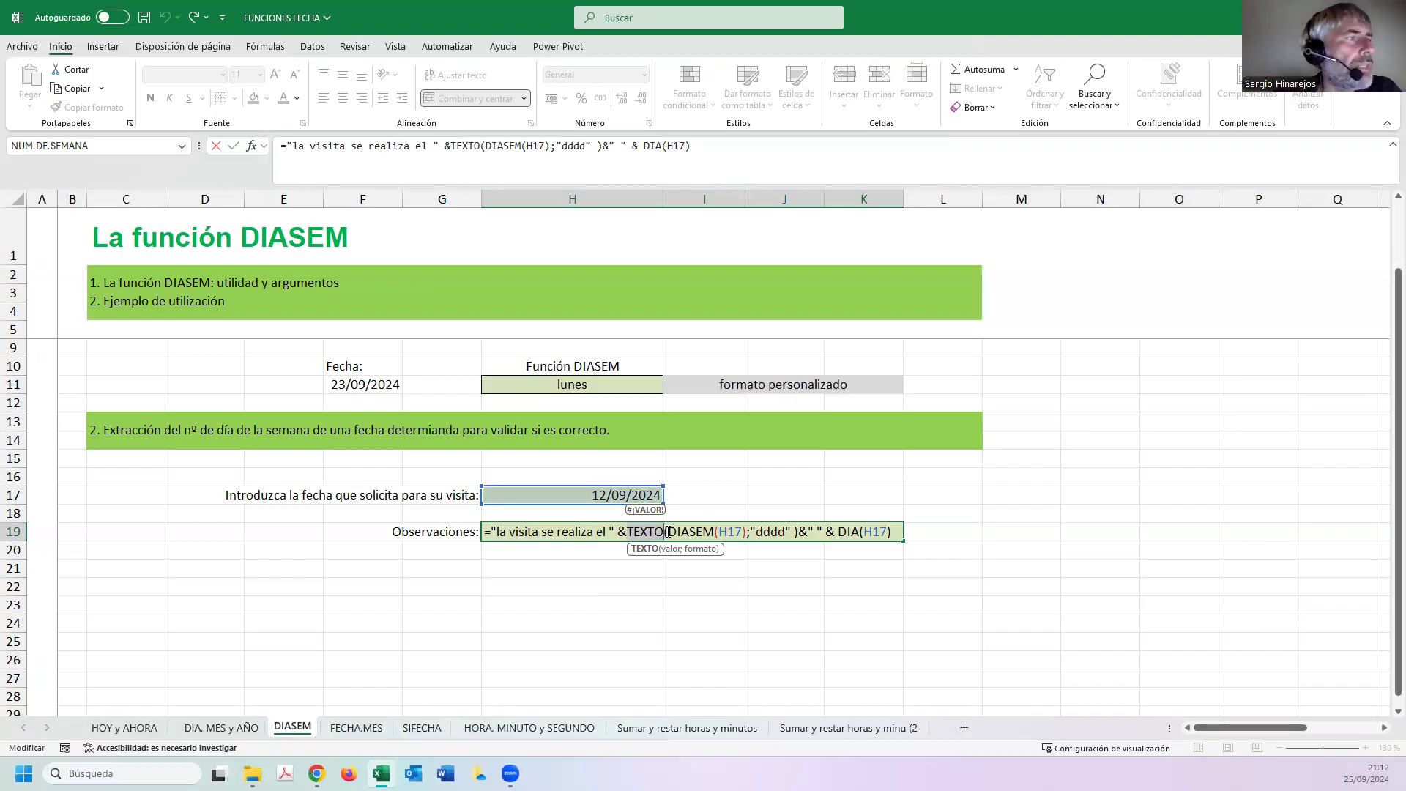
pyautogui.click(664, 531)
pyautogui.moveTo(678, 532); pyautogui.dragTo(744, 534)
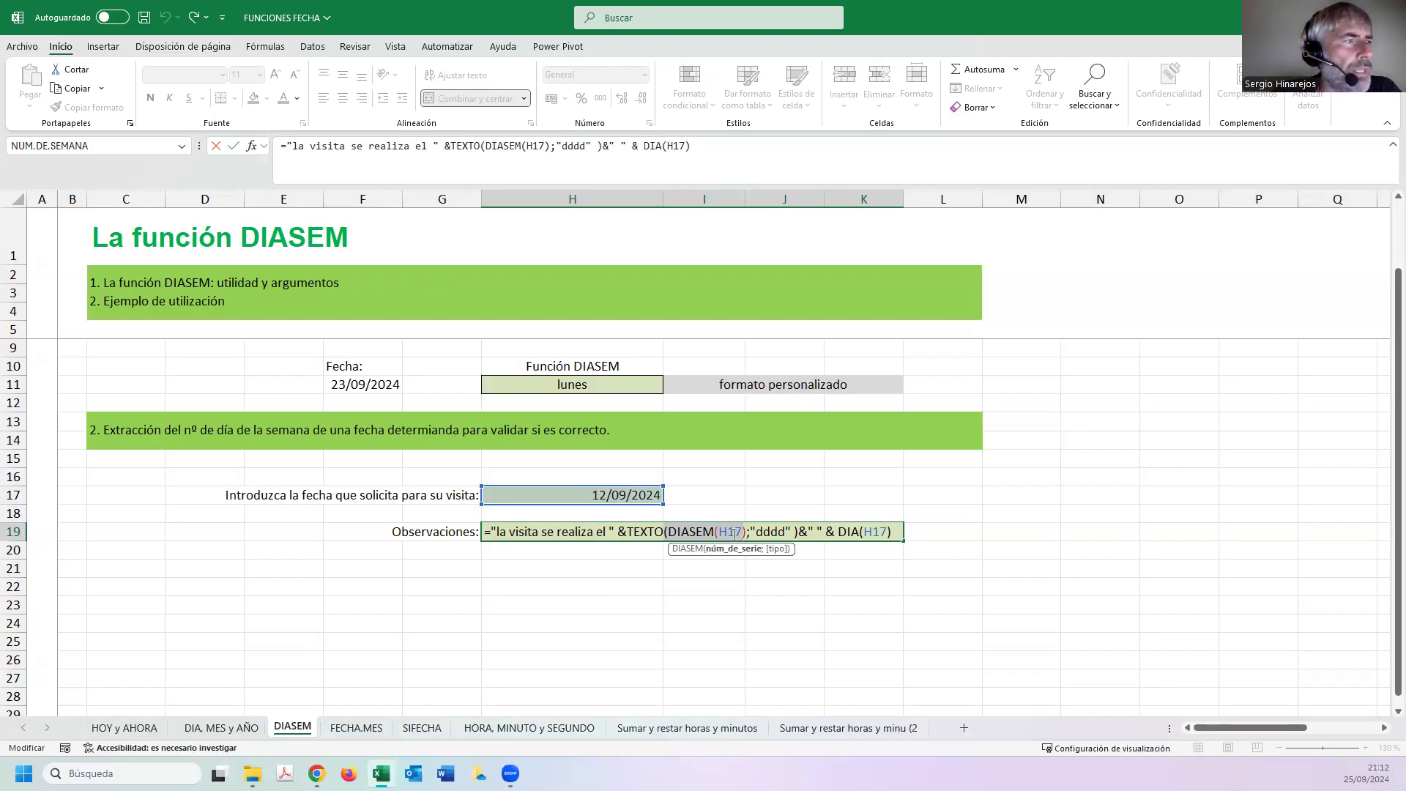
pyautogui.moveTo(749, 532); pyautogui.dragTo(791, 532)
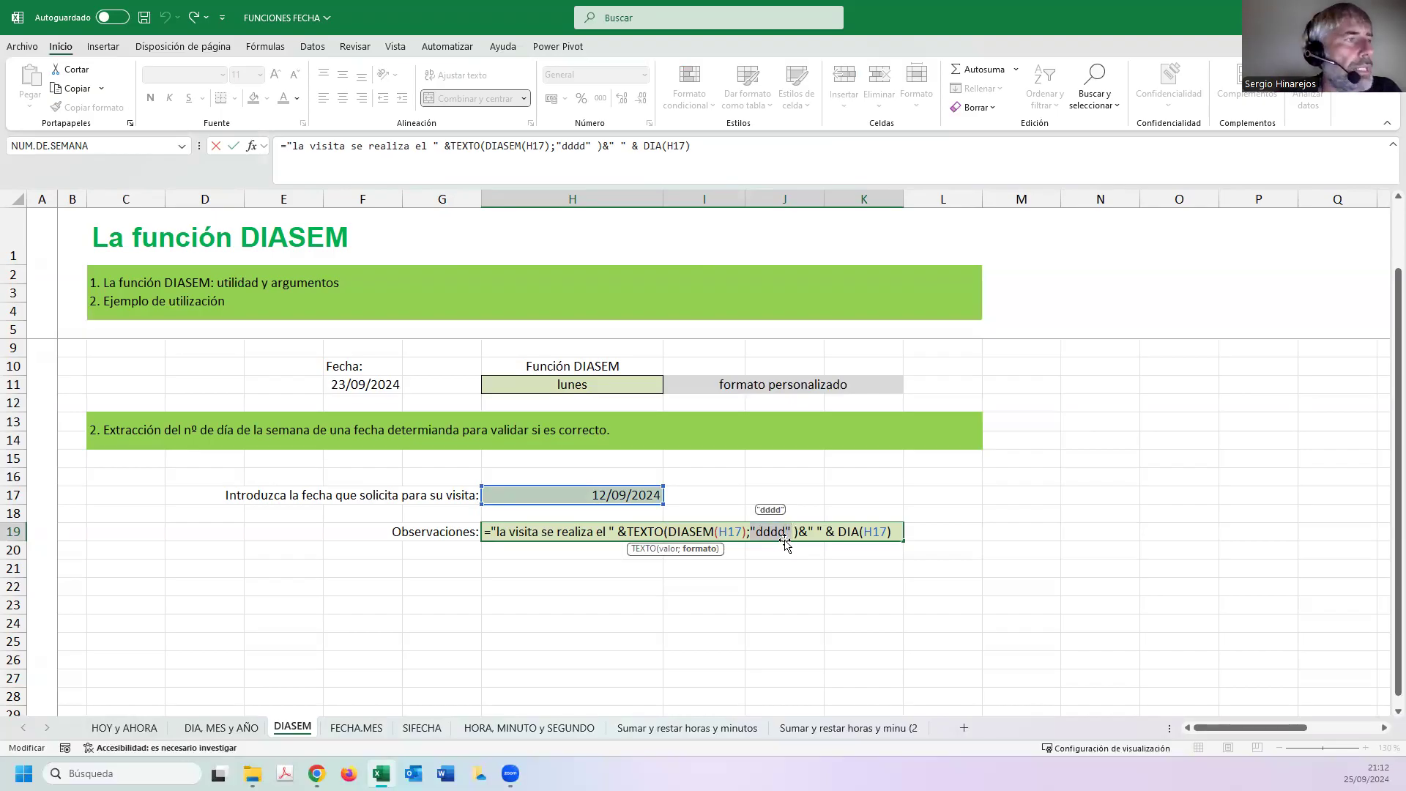
pyautogui.click(806, 533)
pyautogui.moveTo(806, 533); pyautogui.dragTo(887, 551)
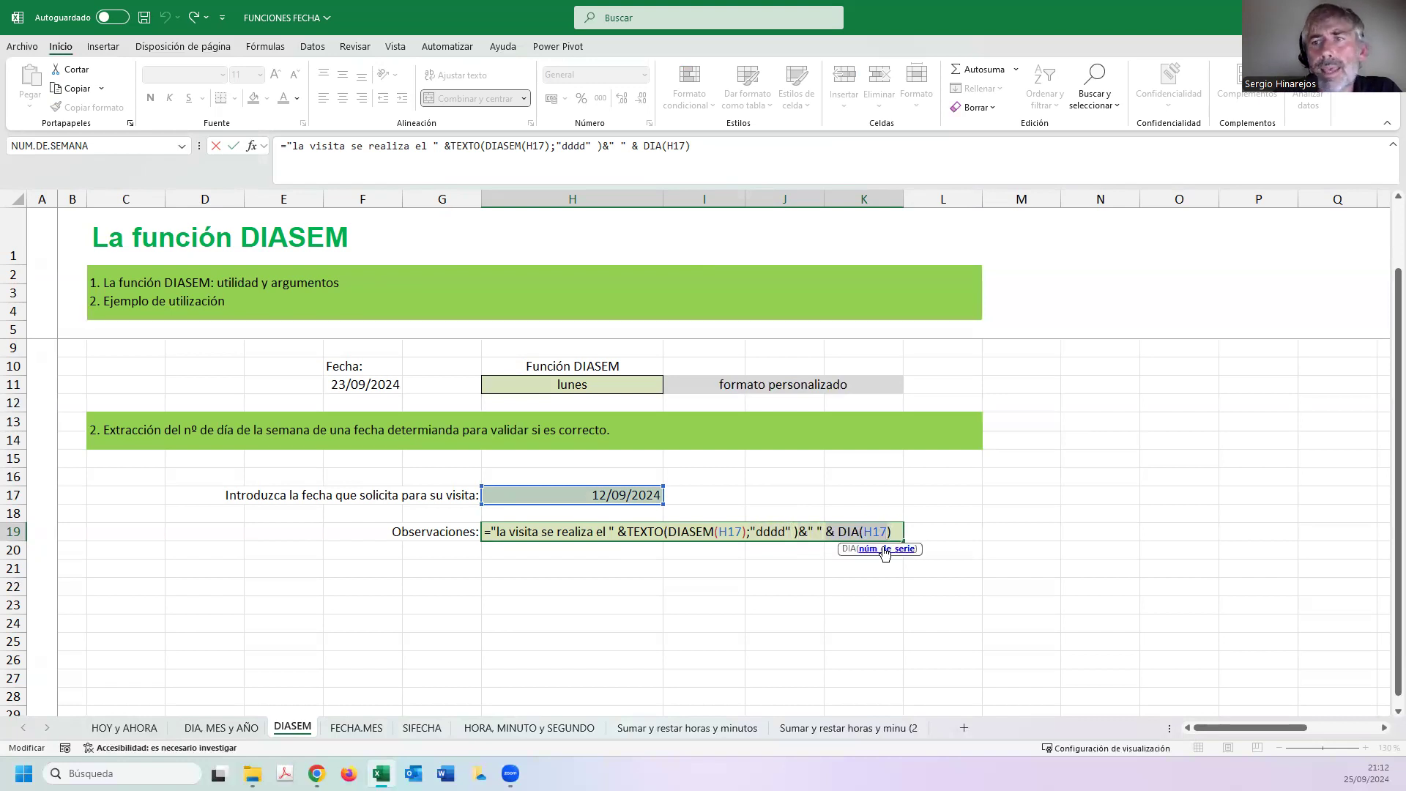
pyautogui.press('Return')
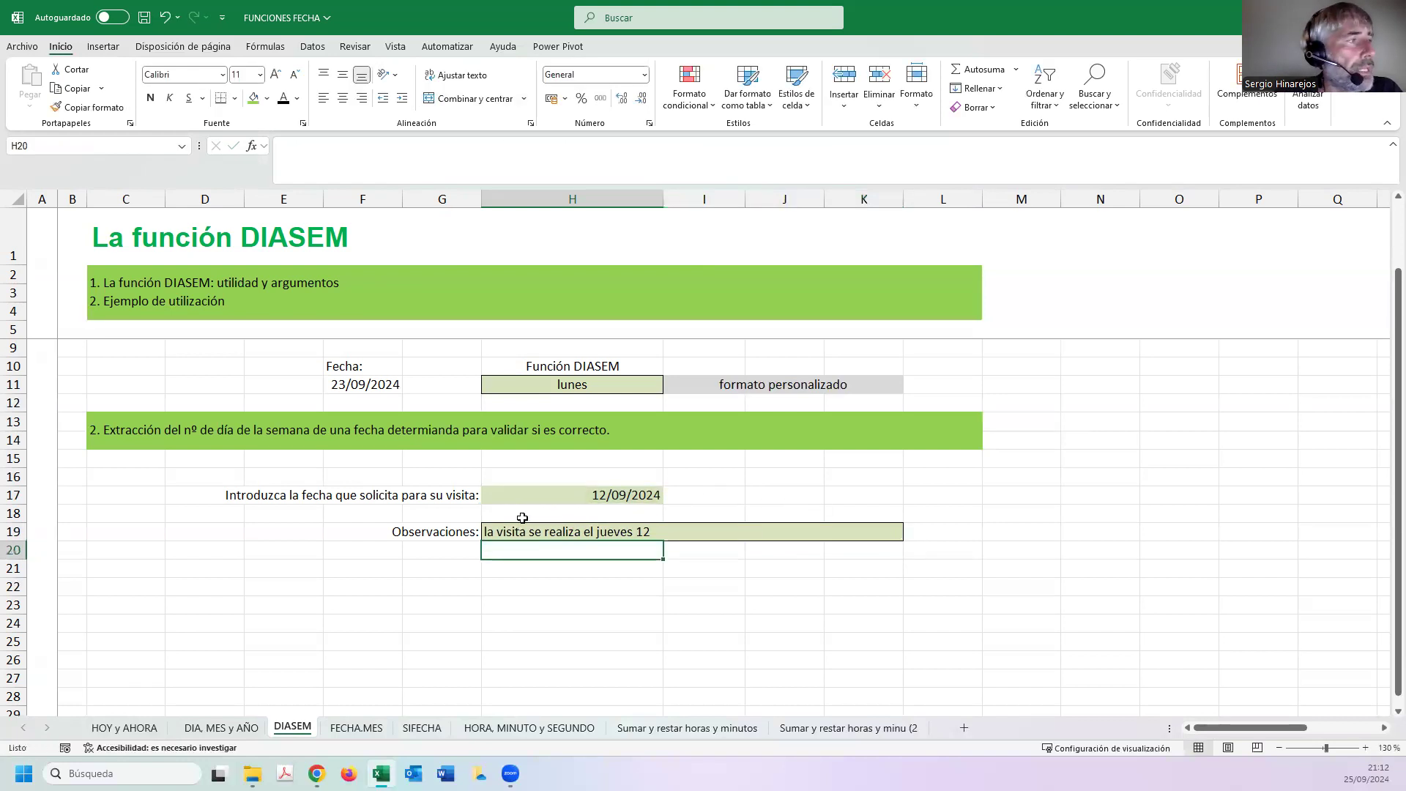
# Change the requested visit date in H17 to 20/09/2024 and check the Observaciones message in H19.
pyautogui.click(598, 495)
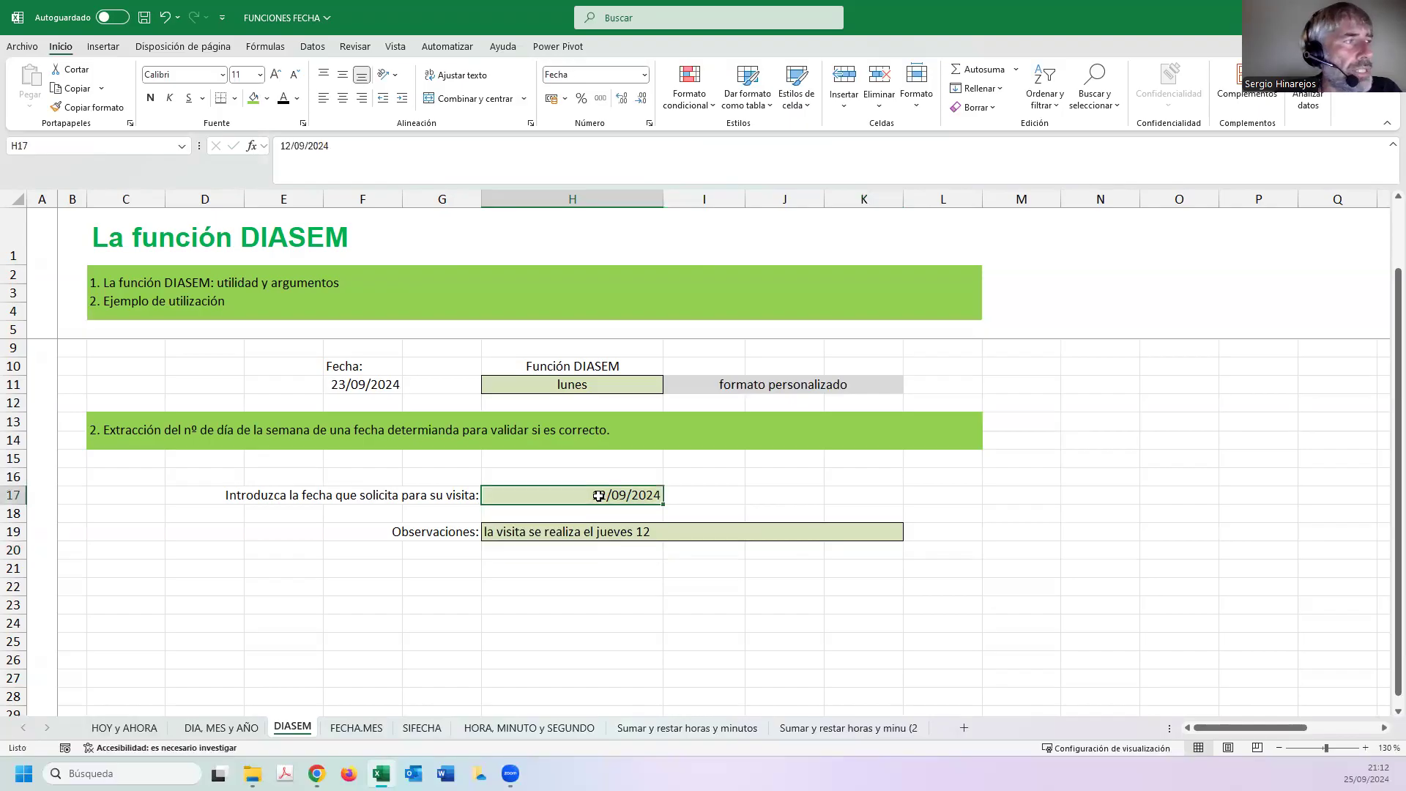
pyautogui.doubleClick(604, 495)
pyautogui.doubleClick(606, 495)
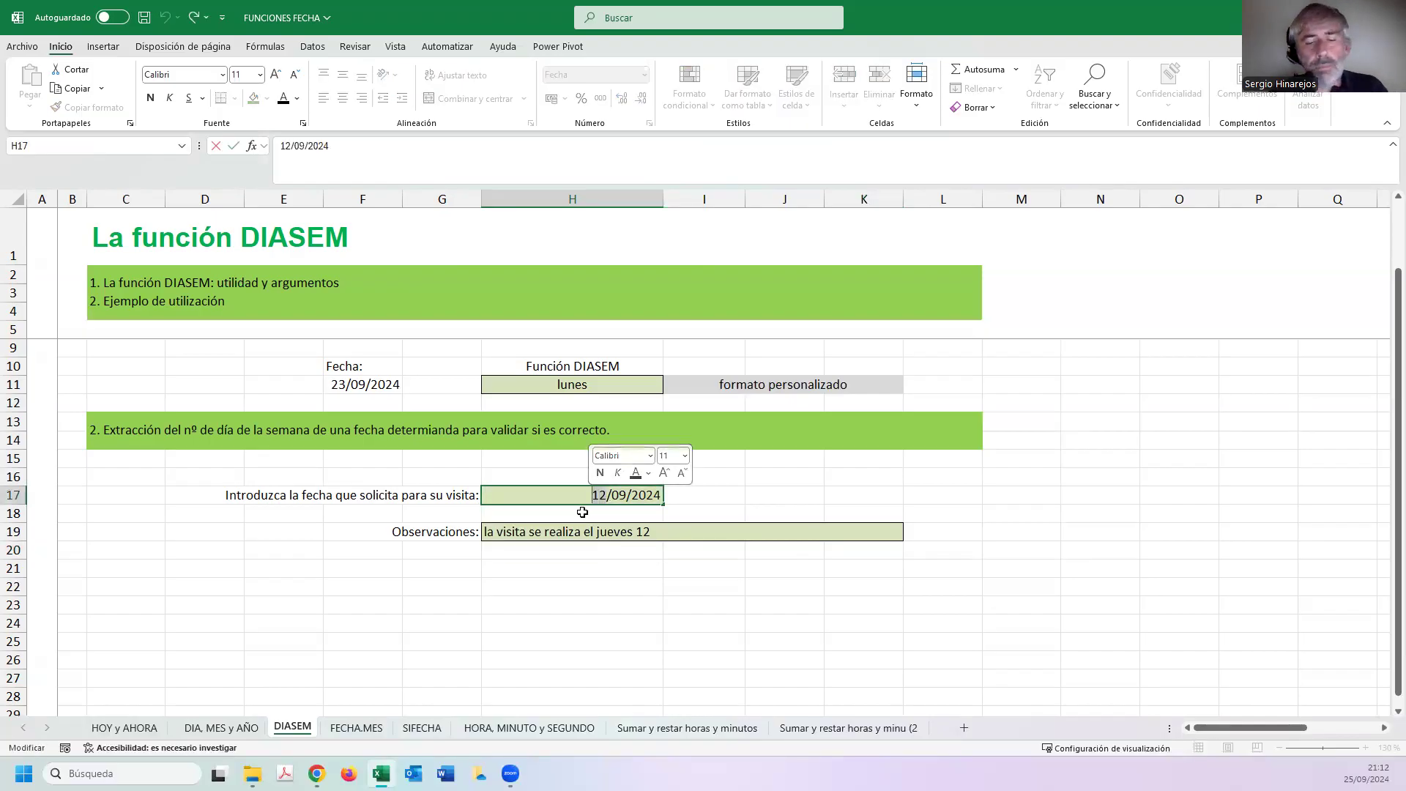
pyautogui.write('20')
pyautogui.press('Return')
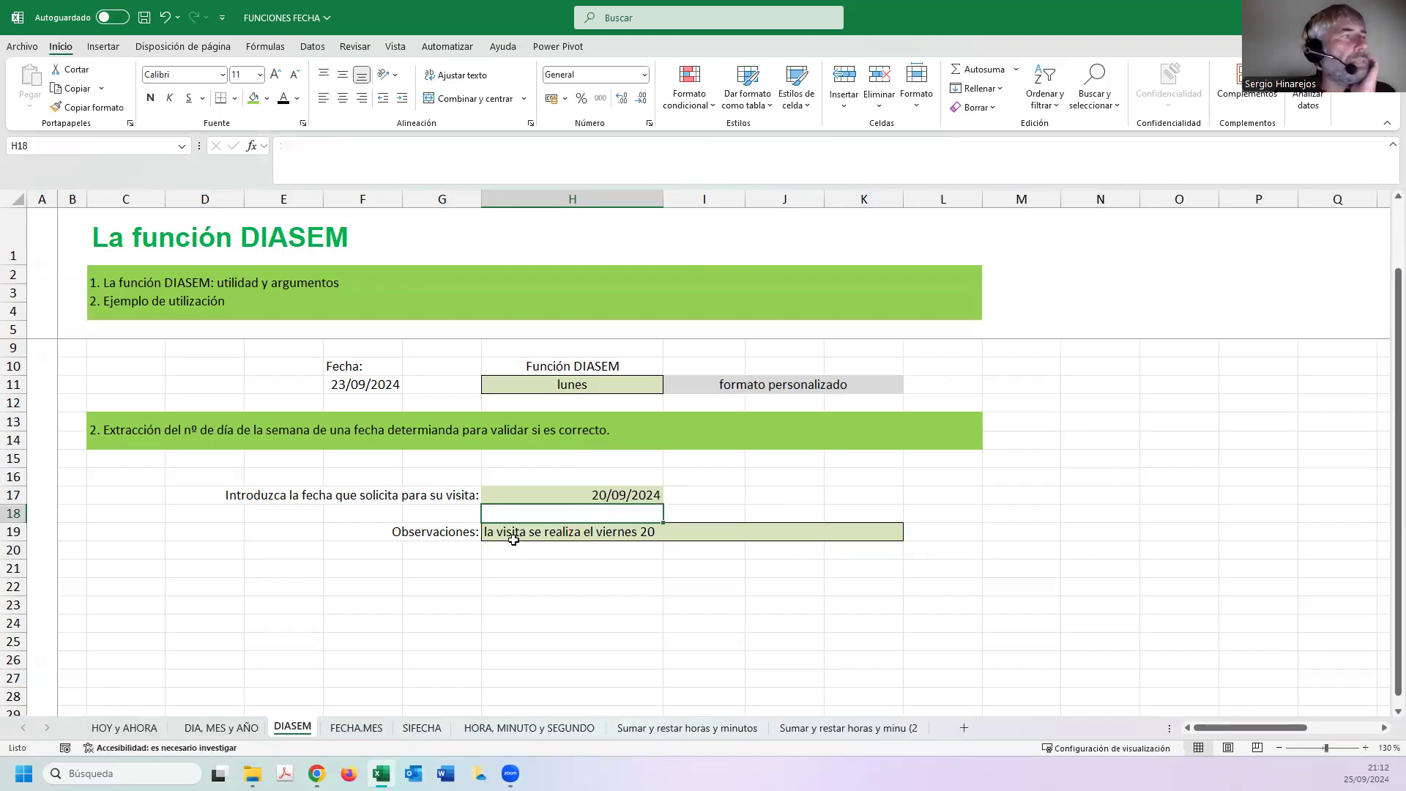
pyautogui.click(558, 531)
pyautogui.click(578, 495)
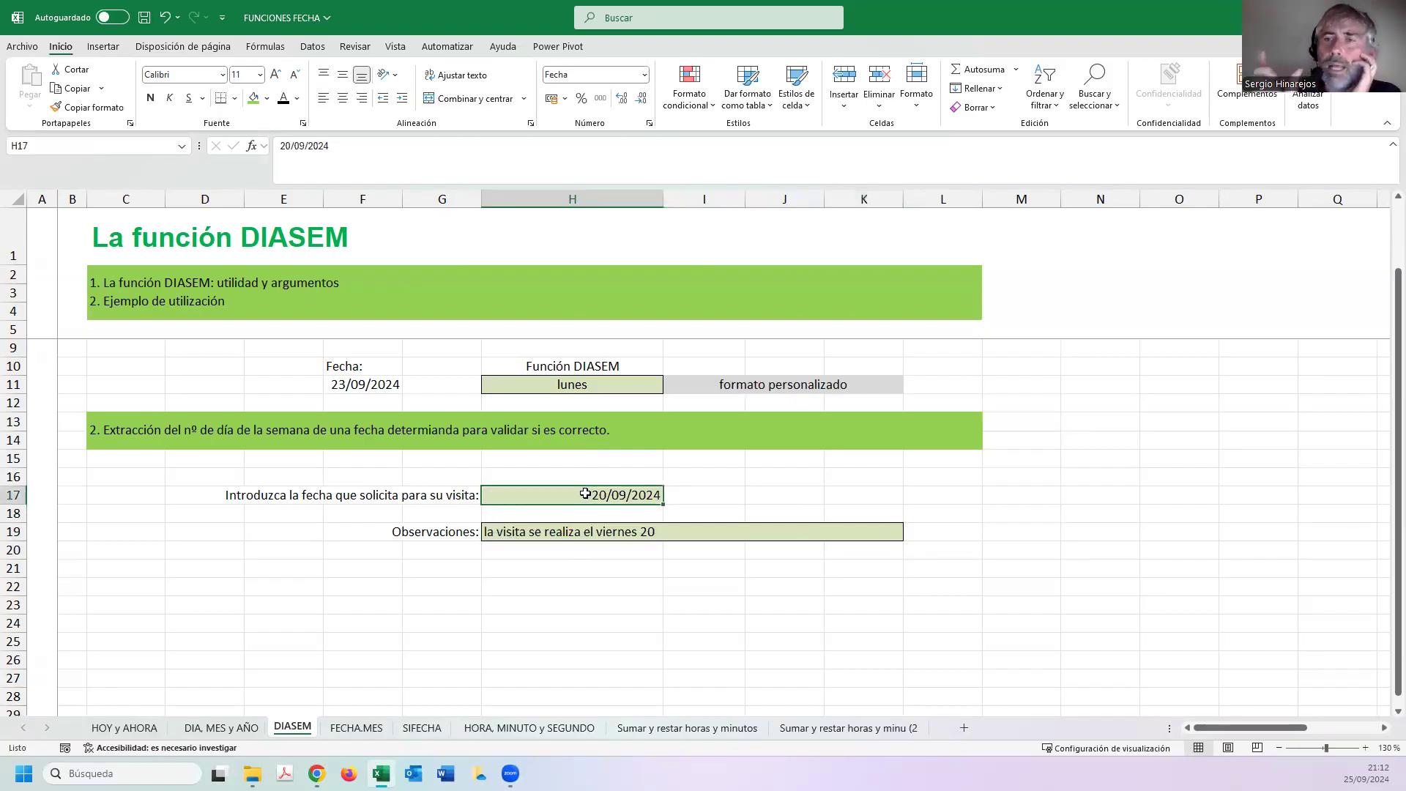